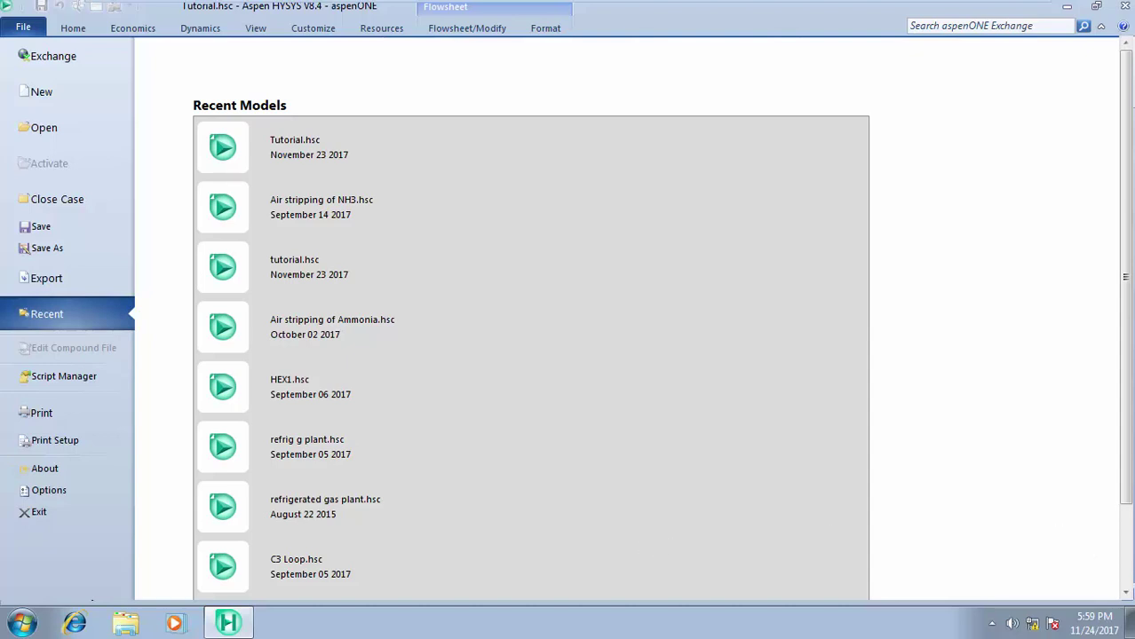
- Load a new copy of the recent Tutorial.hsc case from disk and open the properties of material stream 1
click(315, 155)
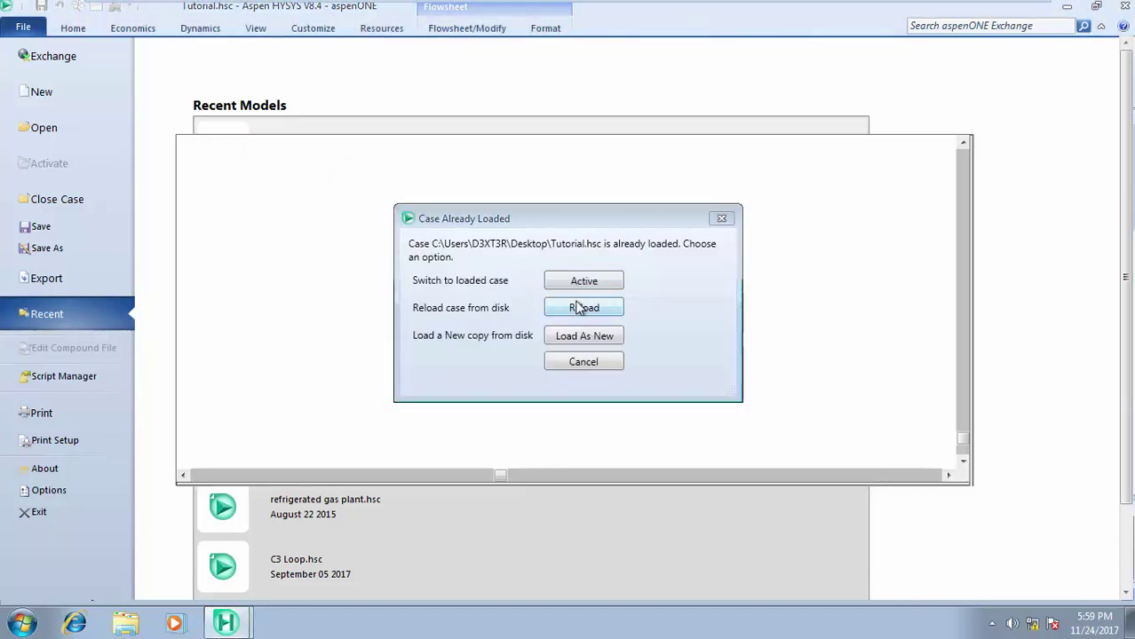
click(580, 340)
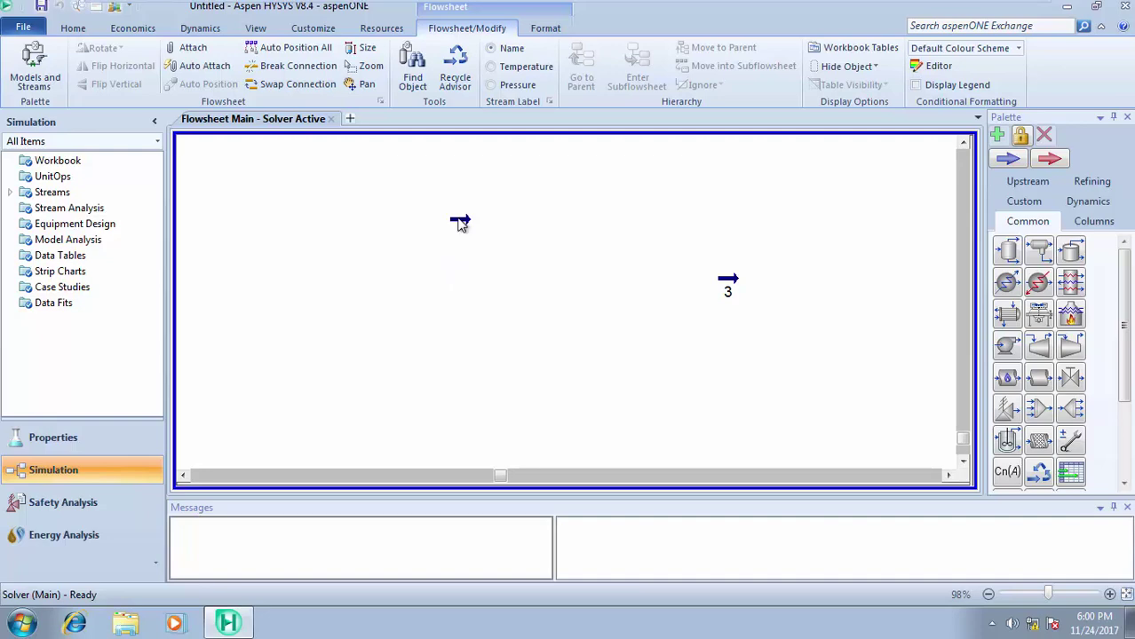
double_click(459, 221)
drag(471, 167, 482, 101)
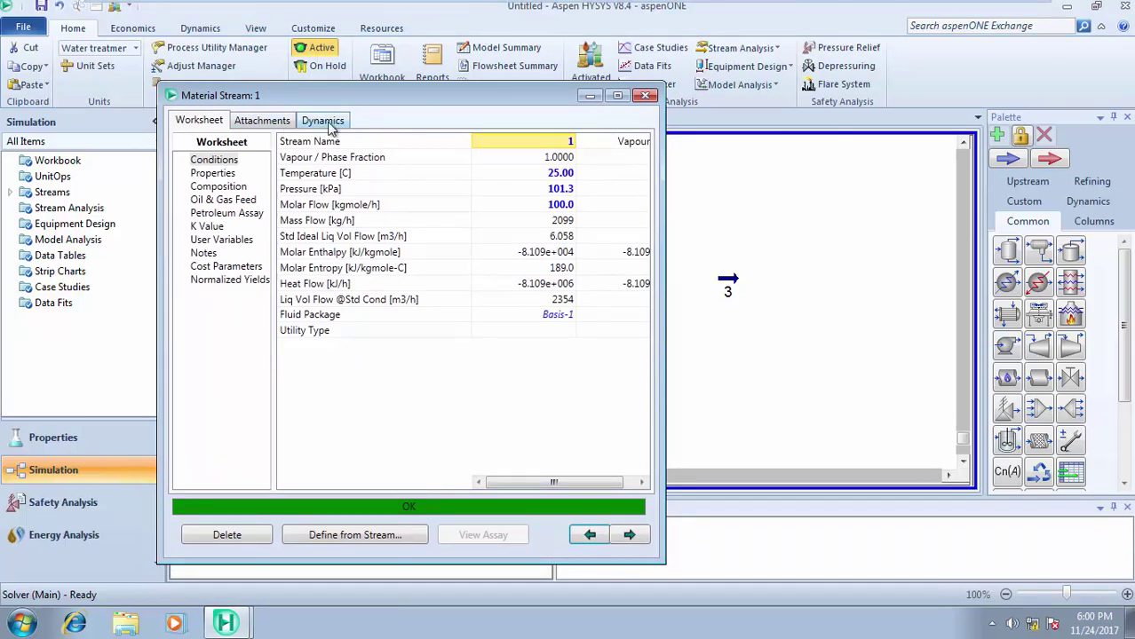
- Attach a Boiling Point Curves analysis to material stream 1
click(267, 124)
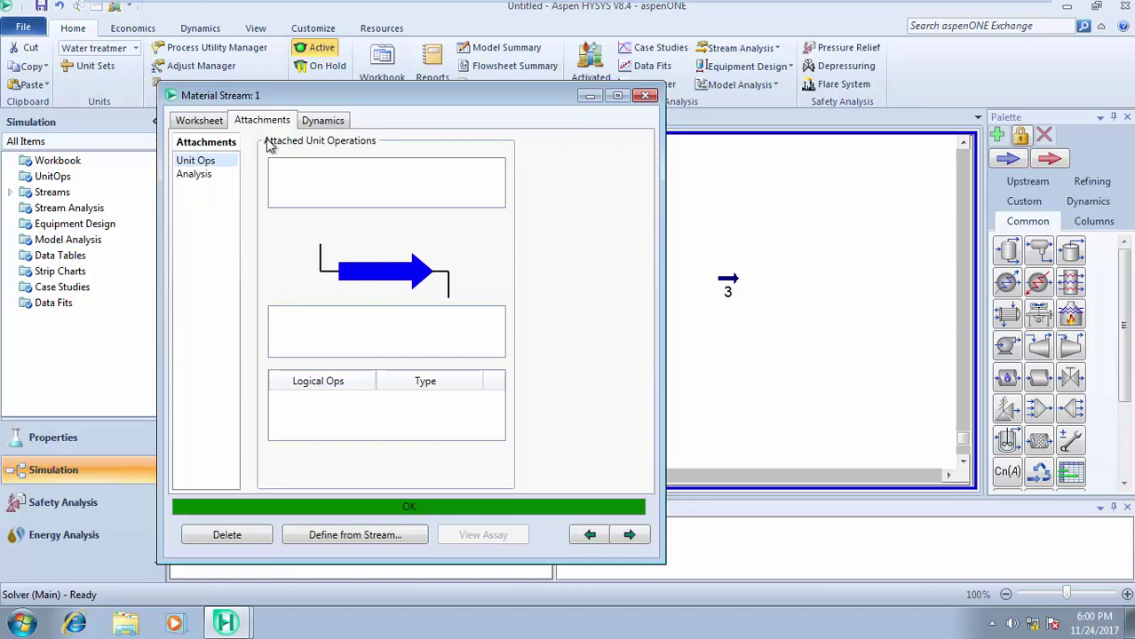
click(197, 174)
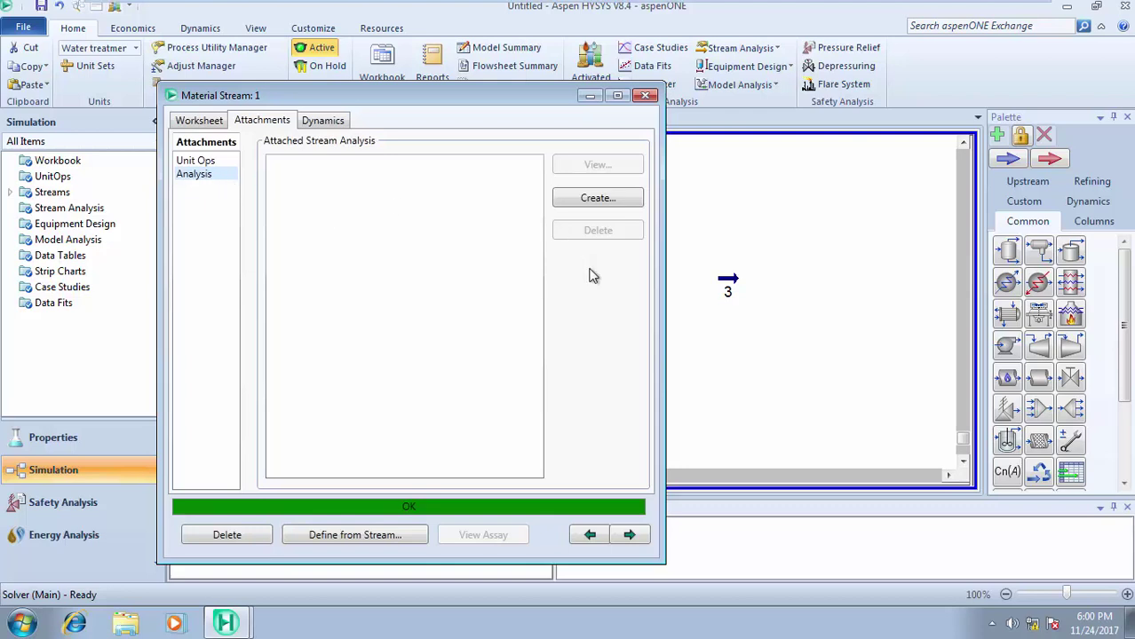
click(585, 201)
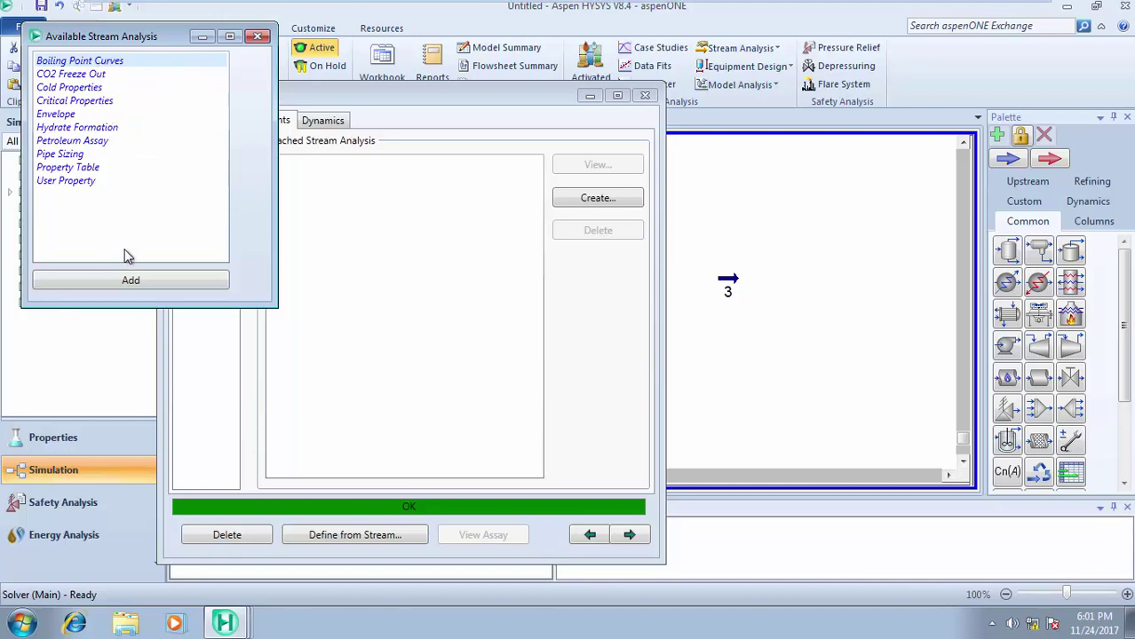
click(131, 280)
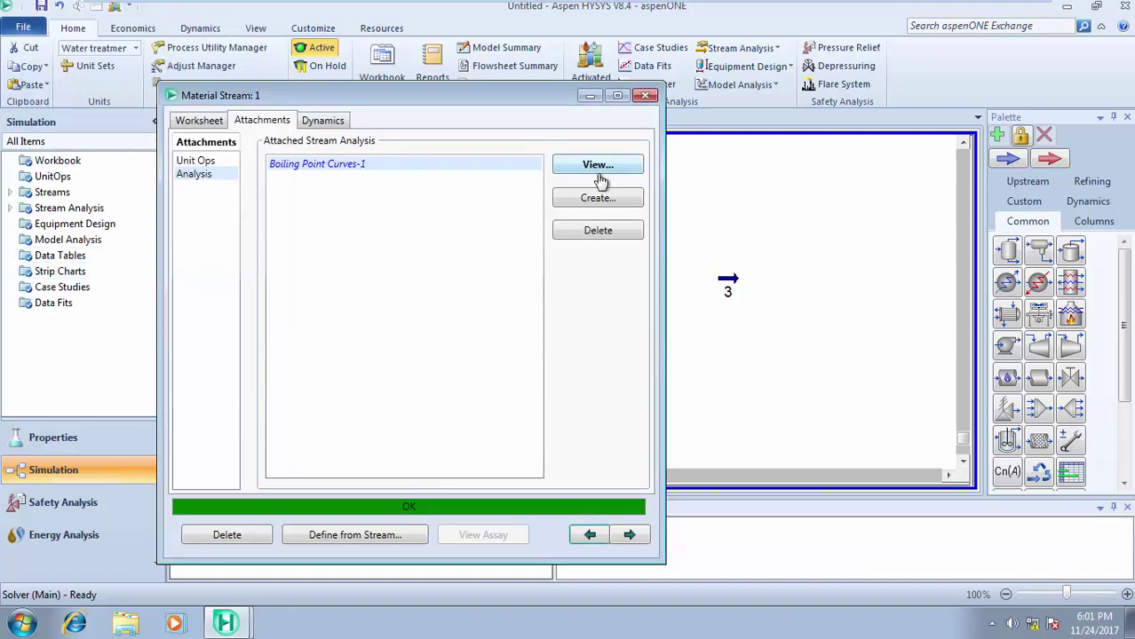
- Attach CO2 Freeze Out and Cold Properties analyses to material stream 1
click(606, 201)
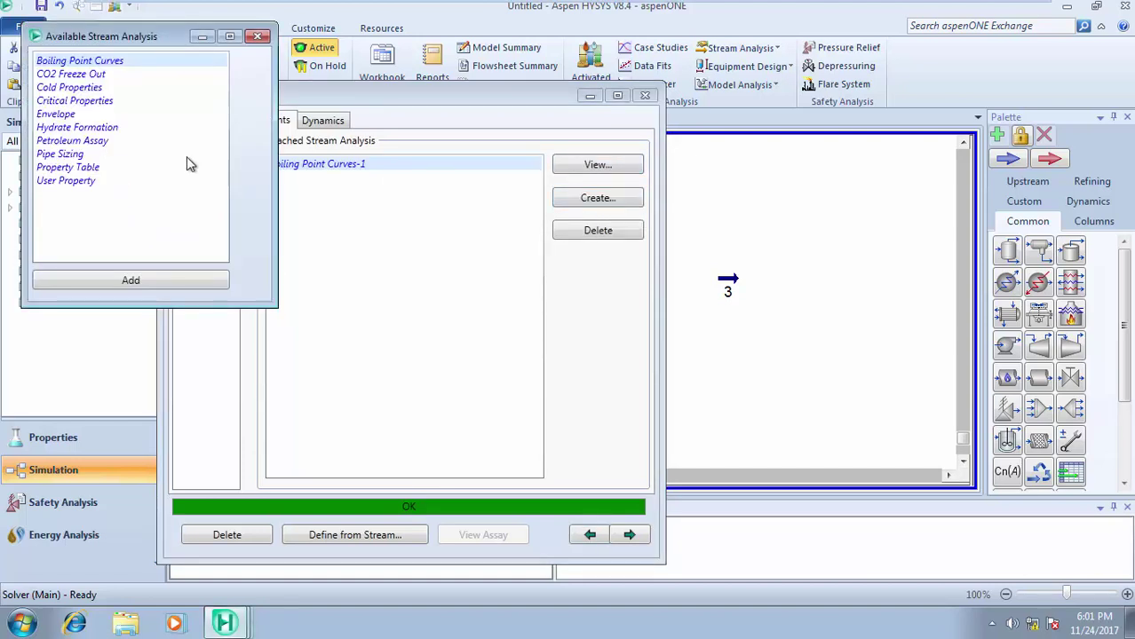
click(78, 77)
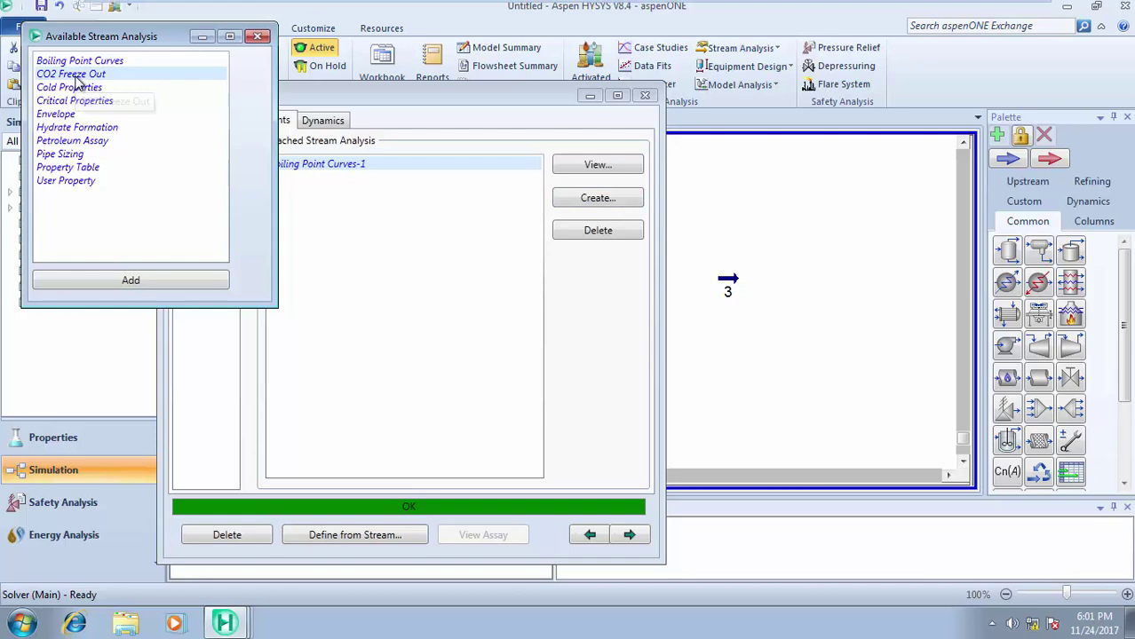
click(134, 281)
click(595, 202)
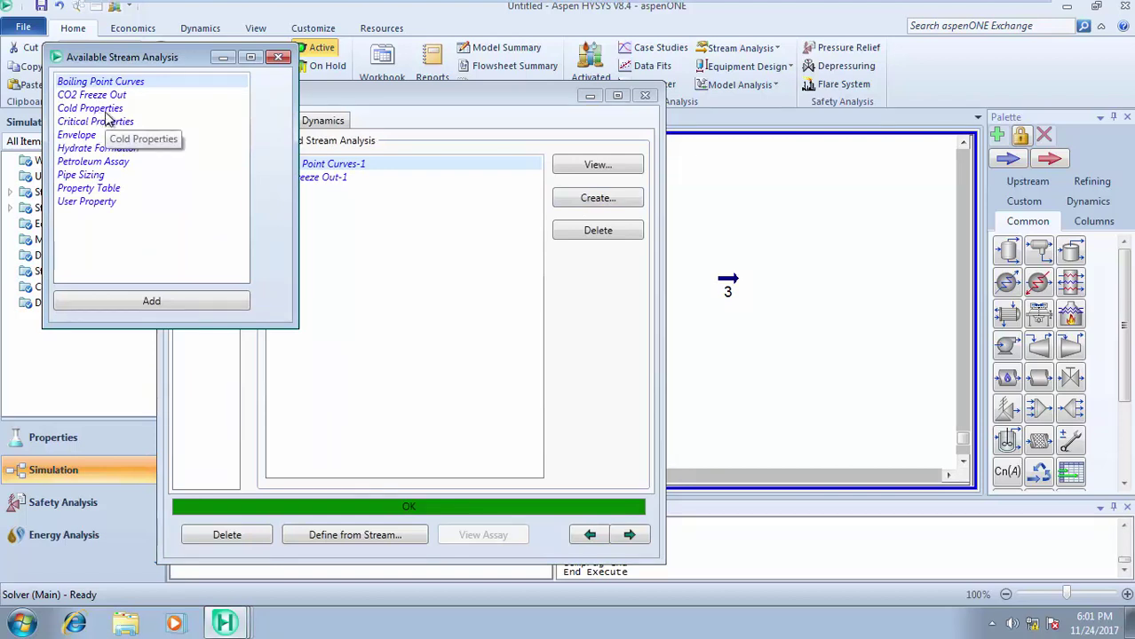
click(106, 110)
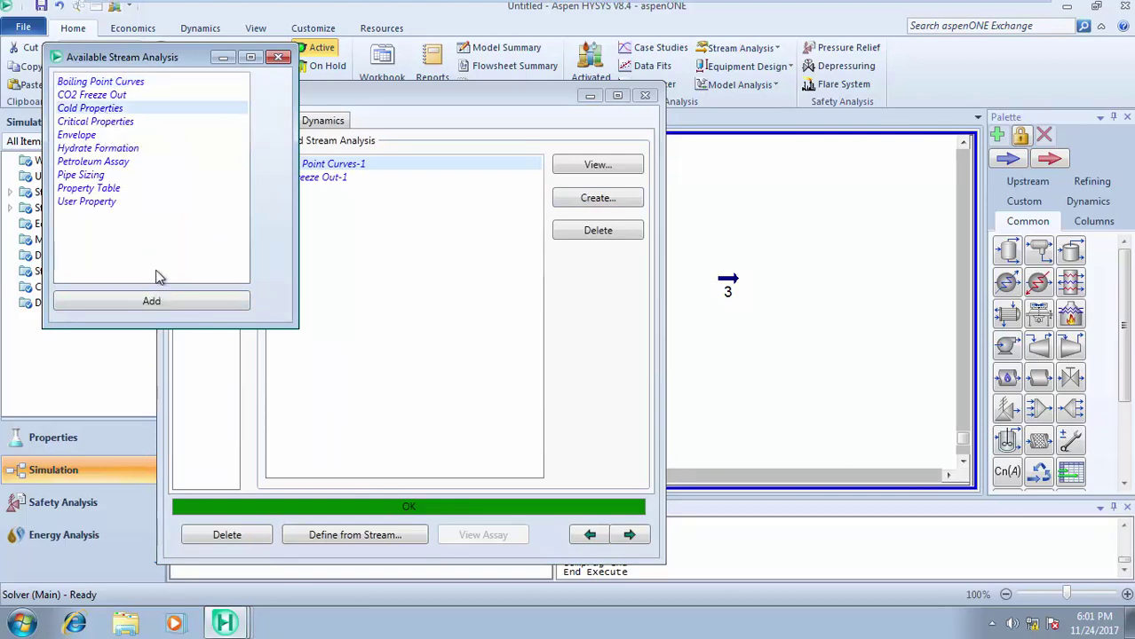
click(152, 302)
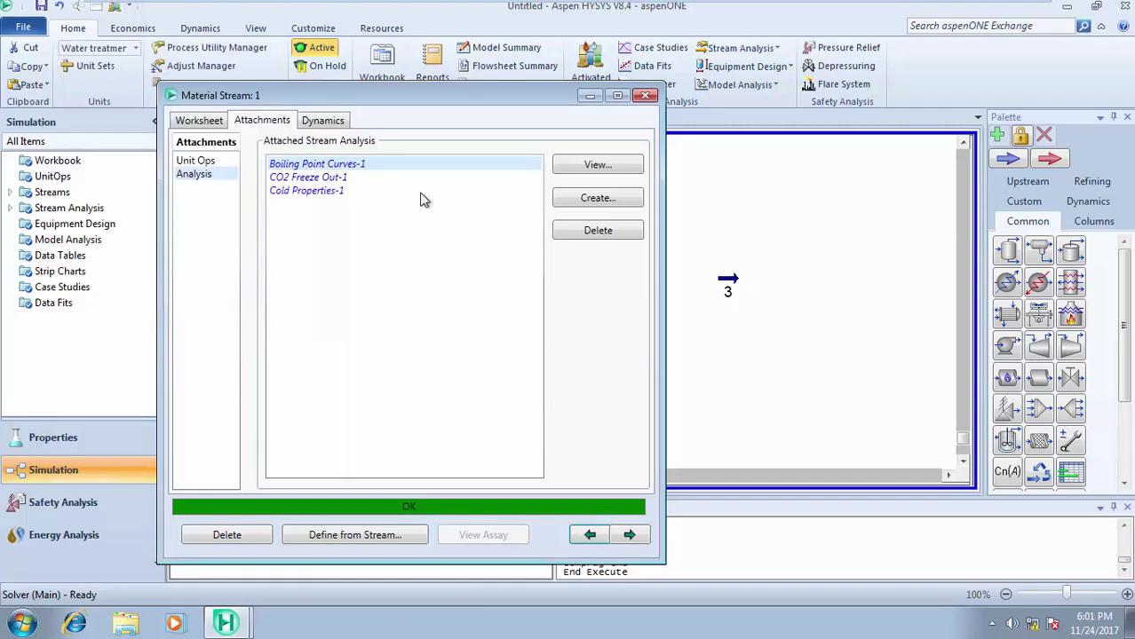
- Attach Critical Properties and Envelope analyses to material stream 1
click(598, 197)
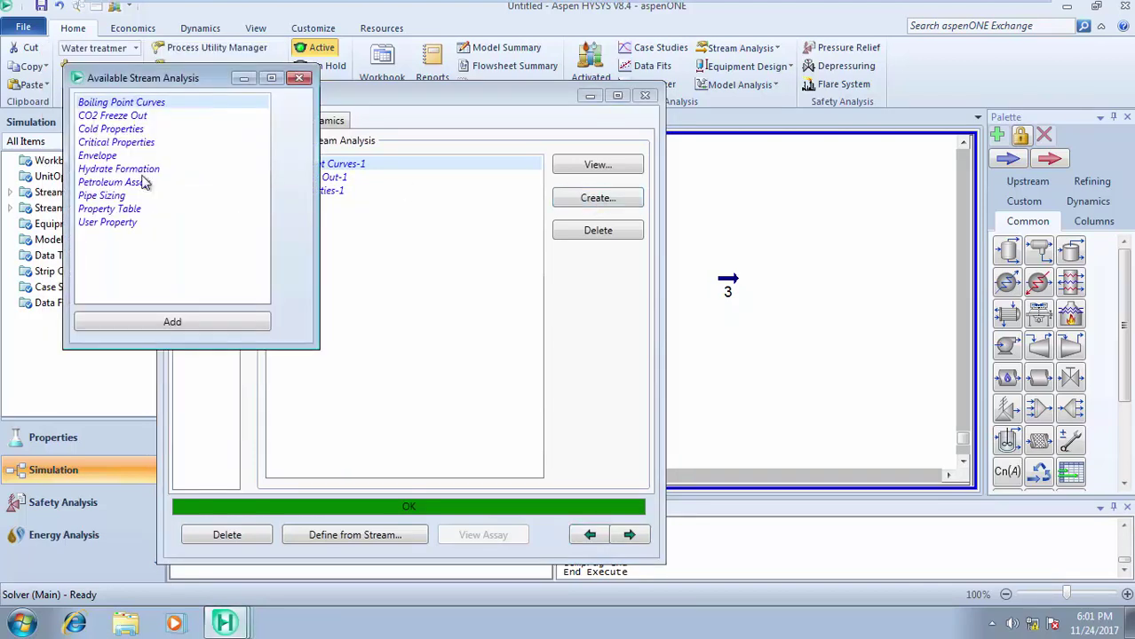
click(122, 145)
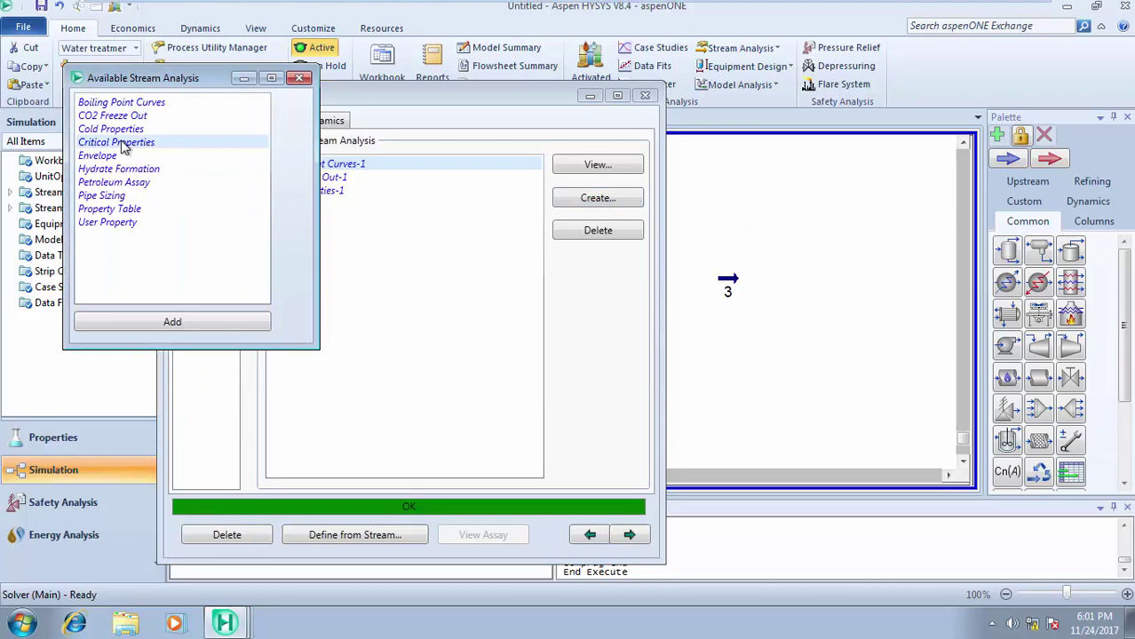
click(197, 322)
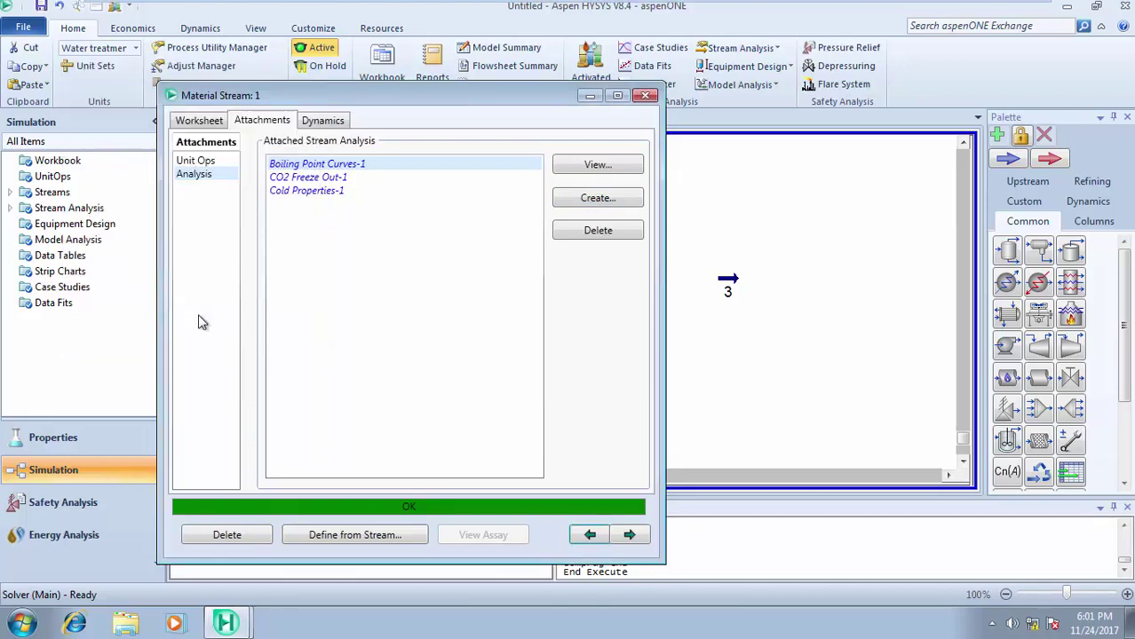
click(598, 198)
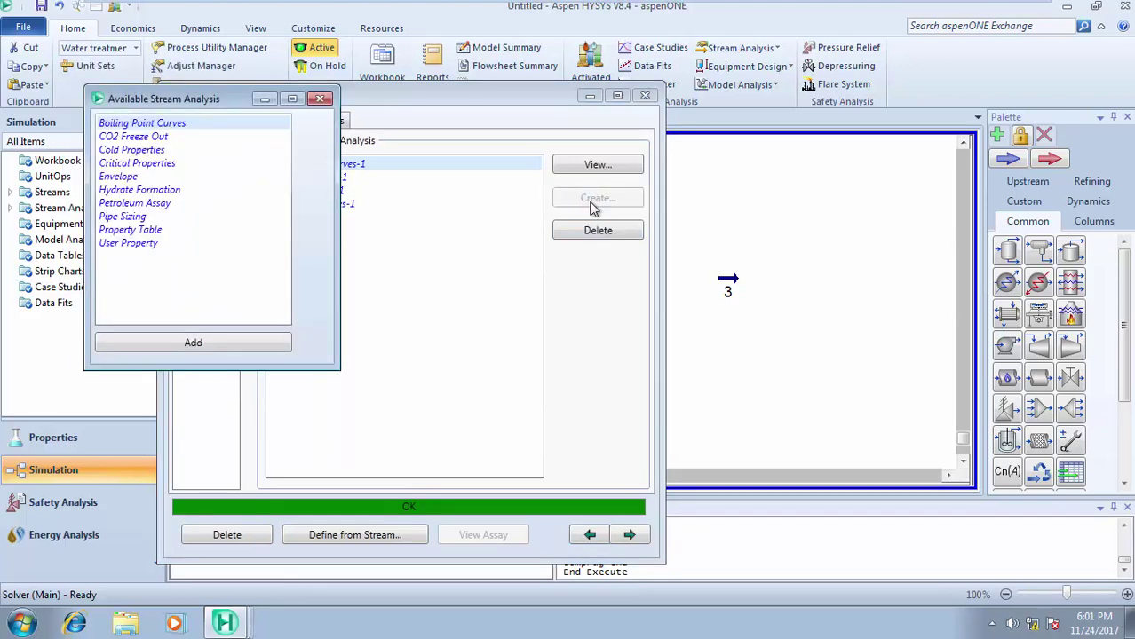
click(119, 179)
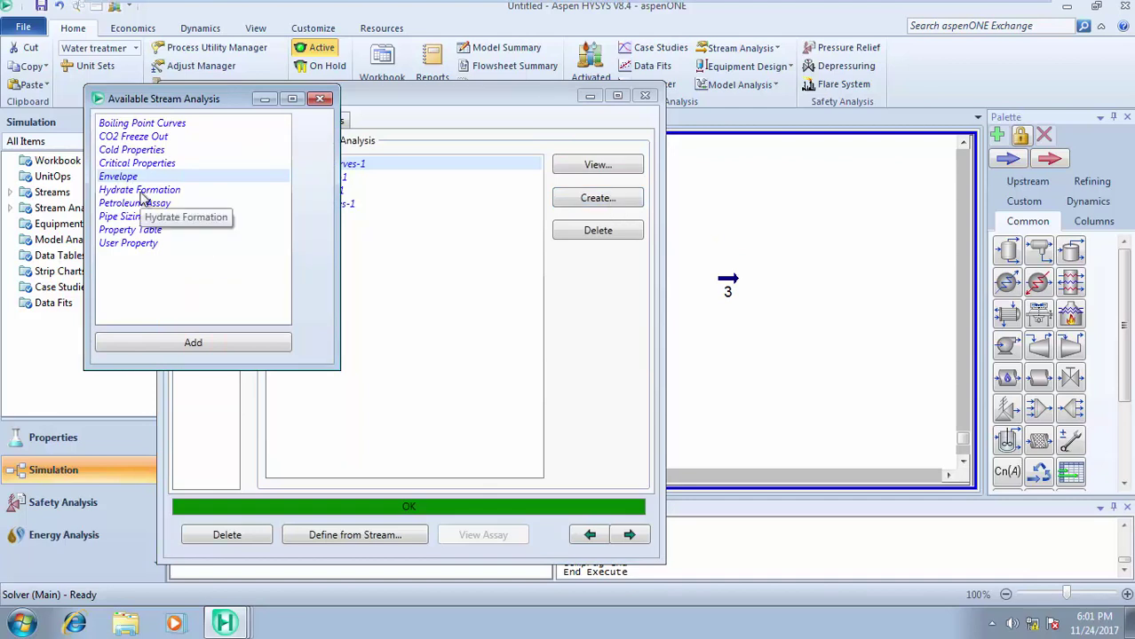
click(202, 346)
- Attach Hydrate Formation and Property Table analyses to material stream 1, and close the list of available analyses
click(598, 197)
click(191, 213)
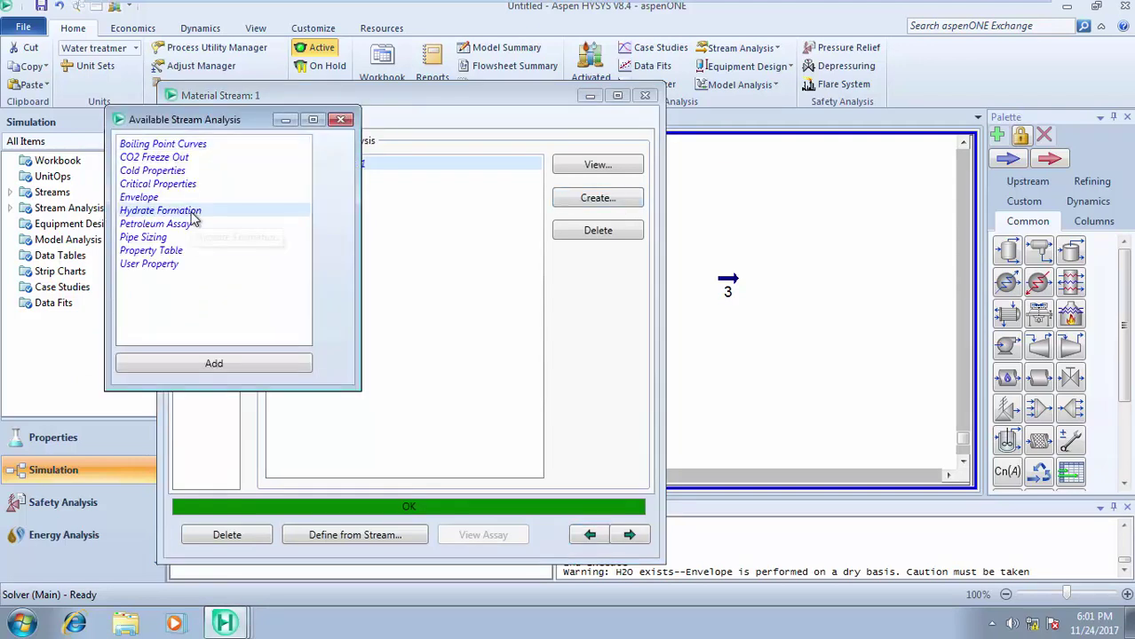
click(219, 365)
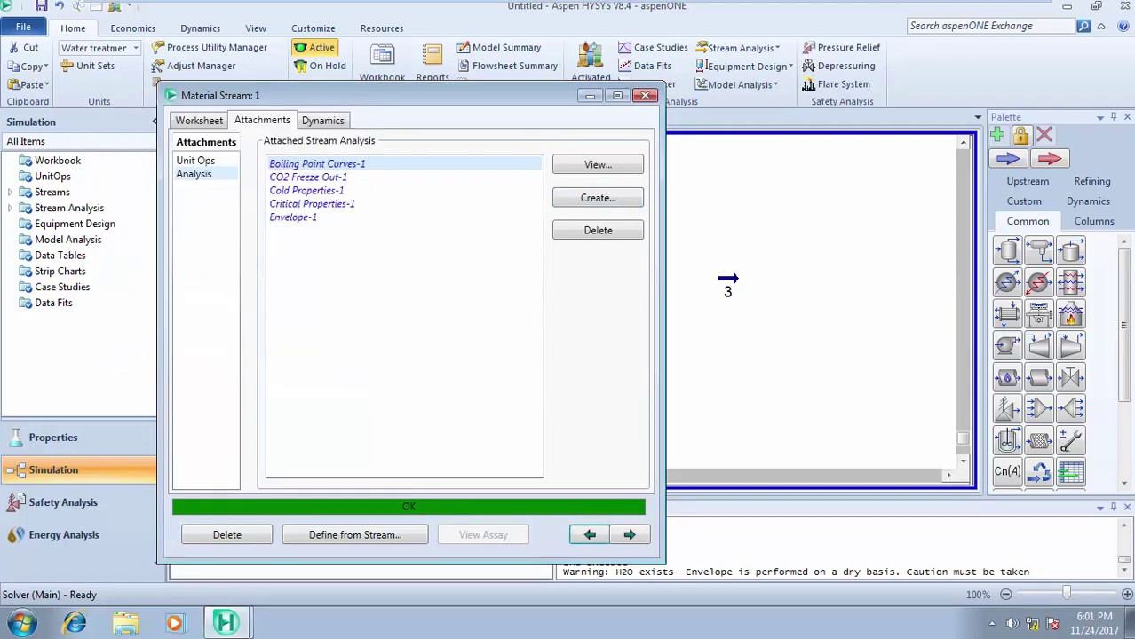
click(605, 199)
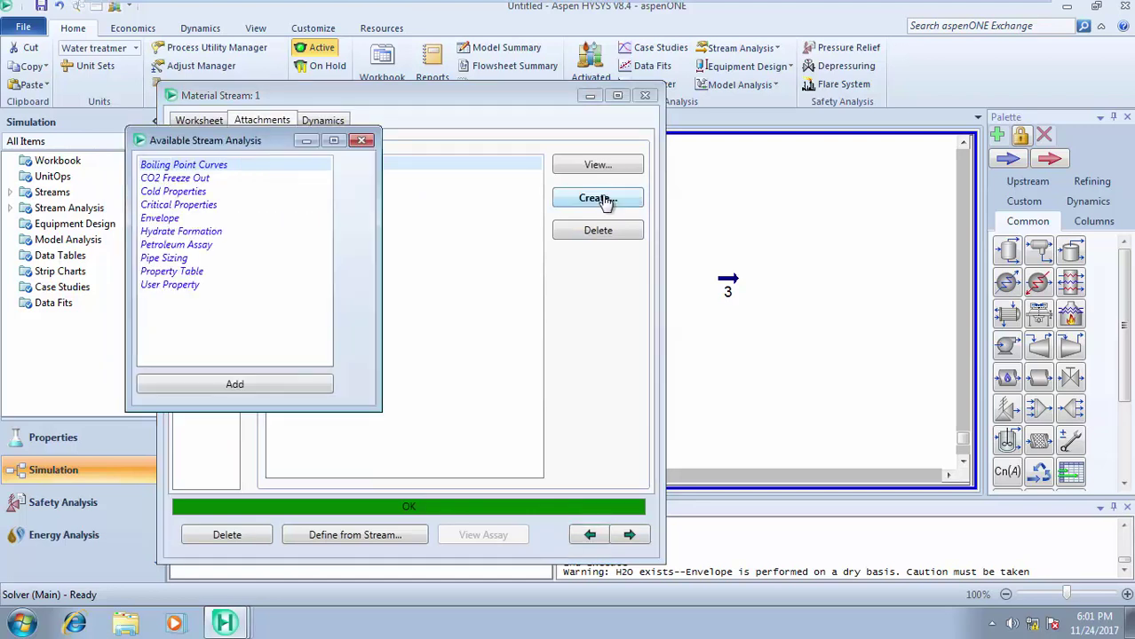
click(195, 276)
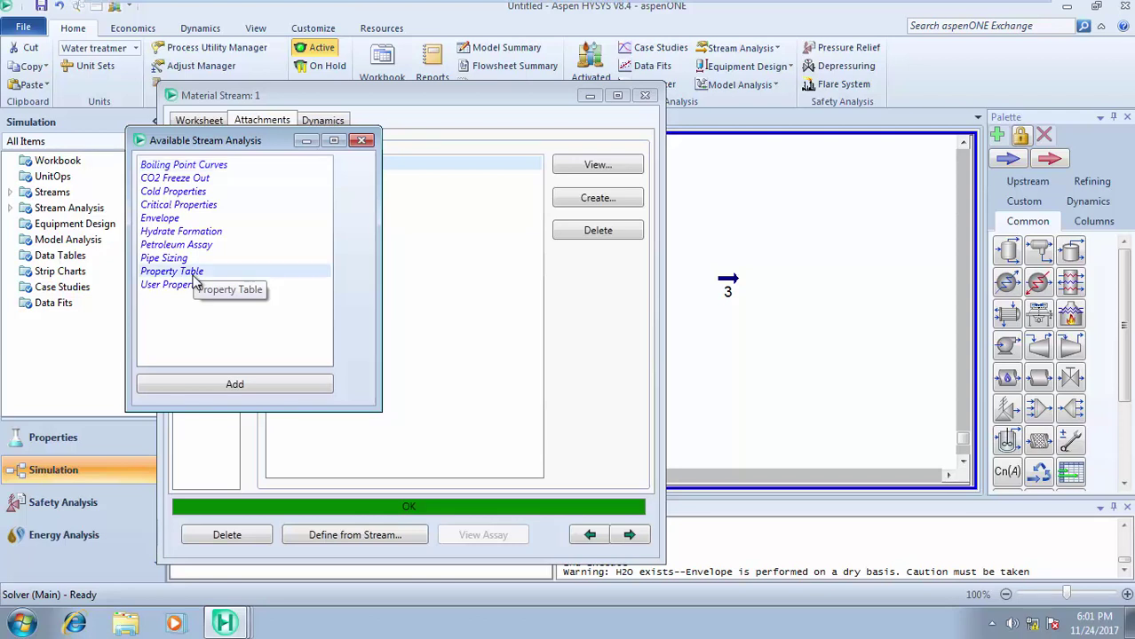
click(256, 384)
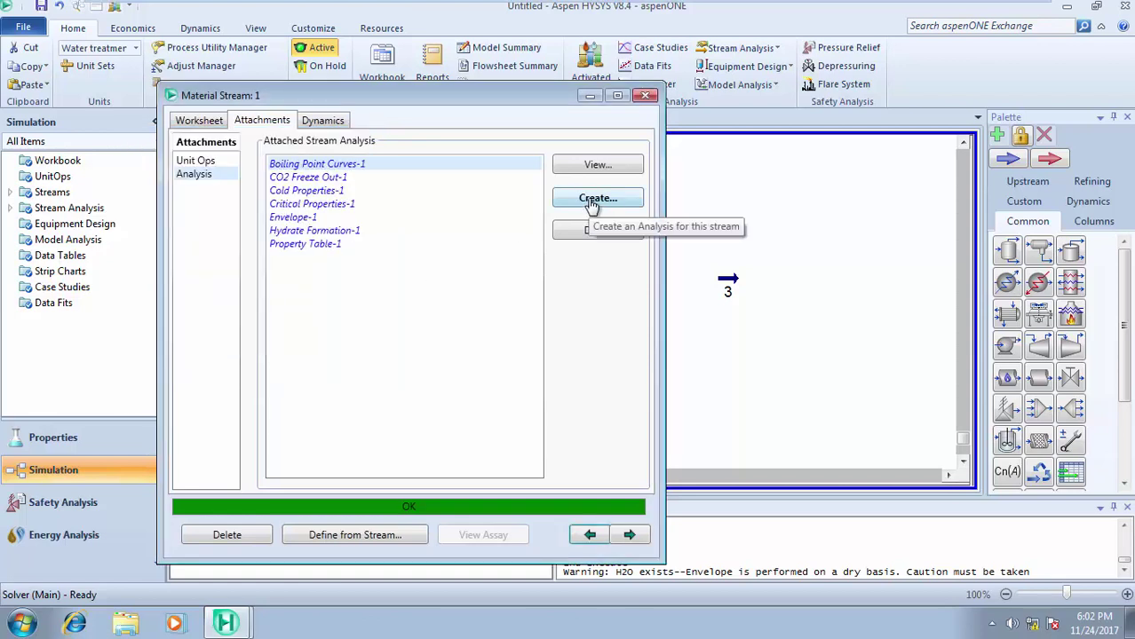
click(592, 202)
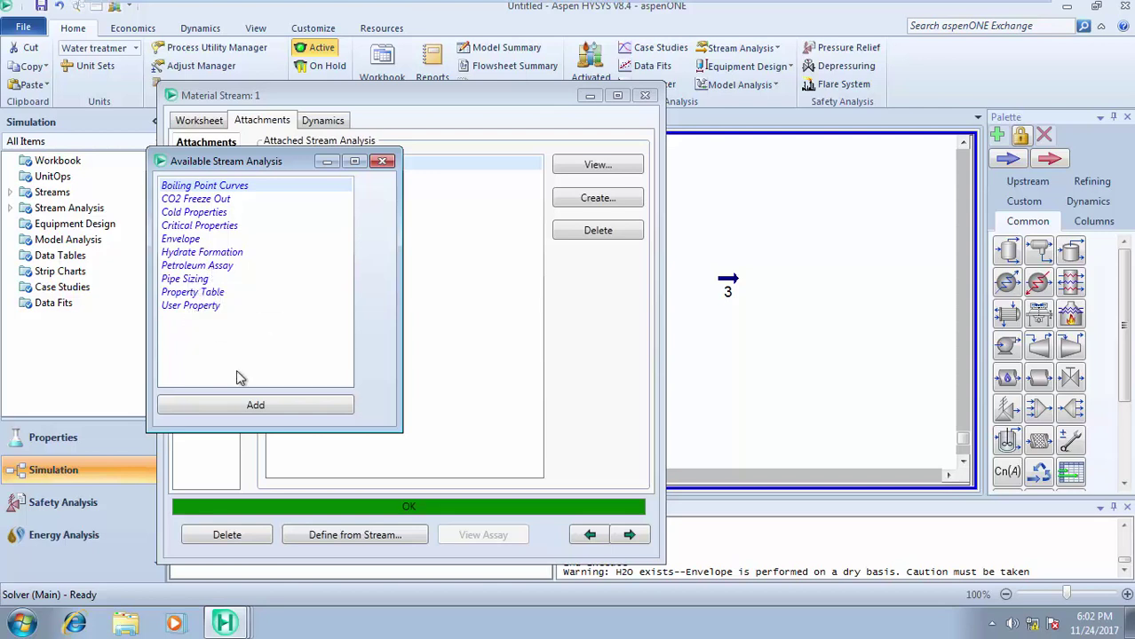
click(383, 162)
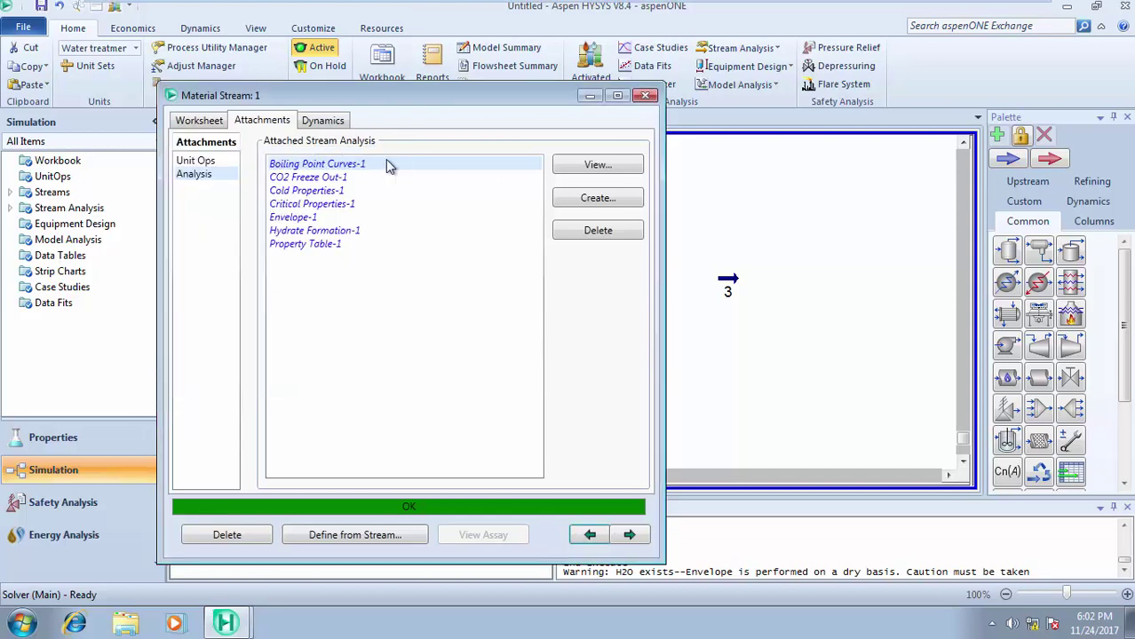
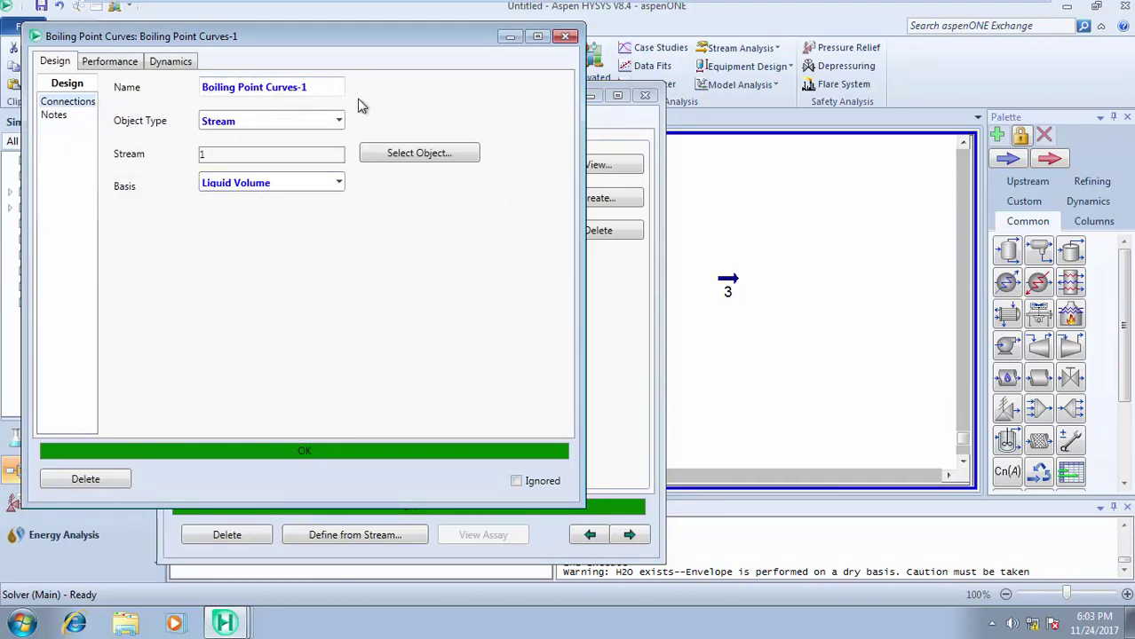
- Open the Boiling Point Curves analysis of stream 1, check the available object types and select Liquid Volume as the basis
click(339, 122)
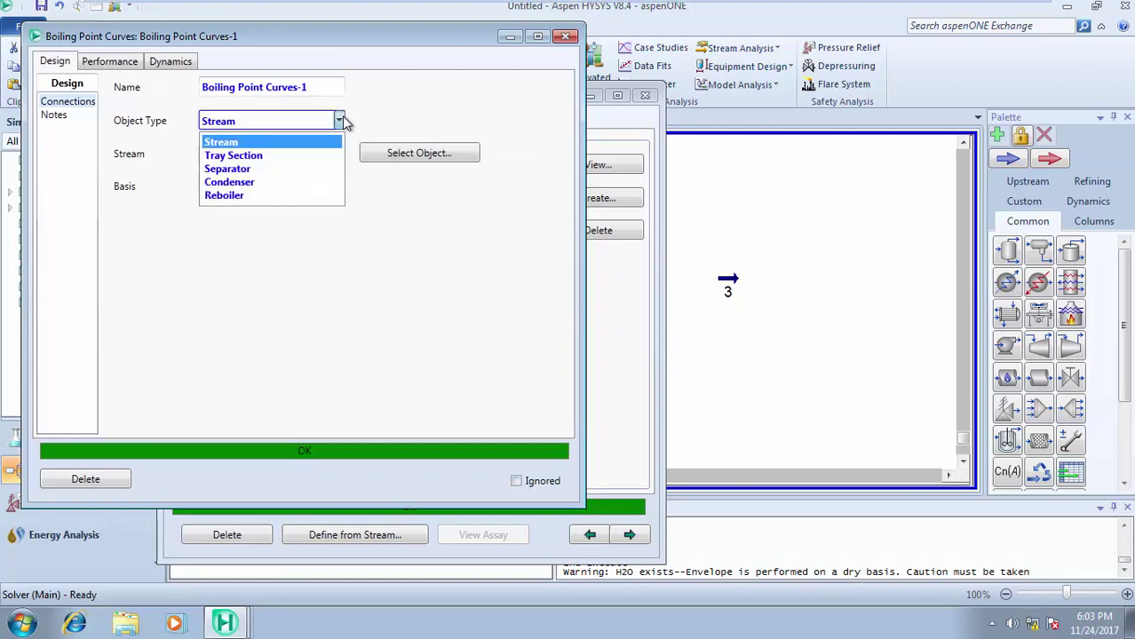
click(341, 122)
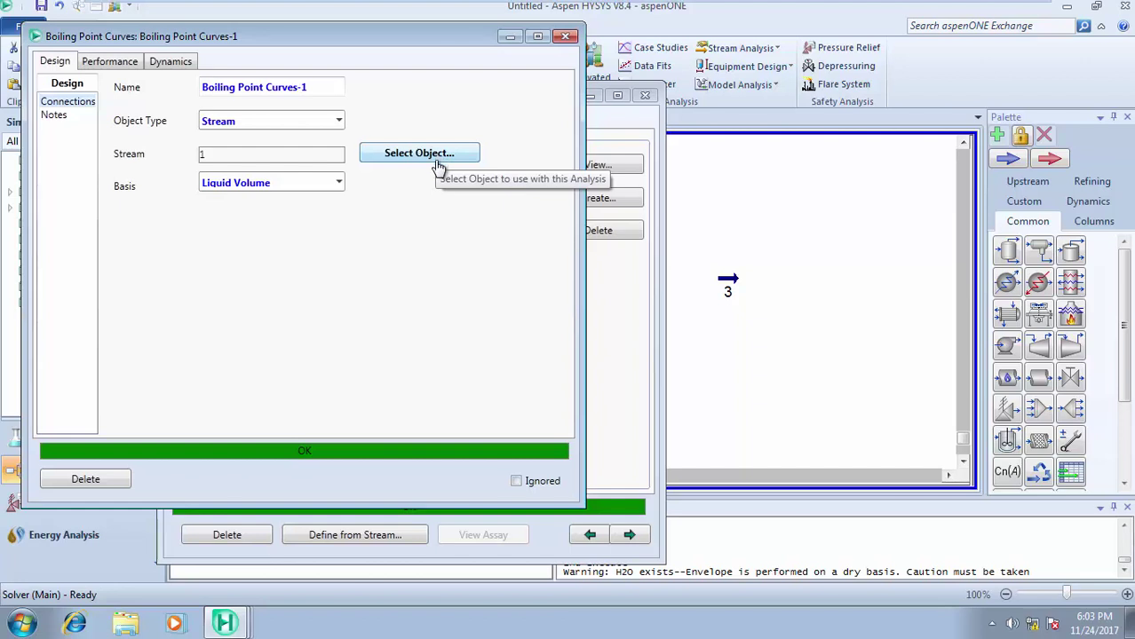
click(339, 184)
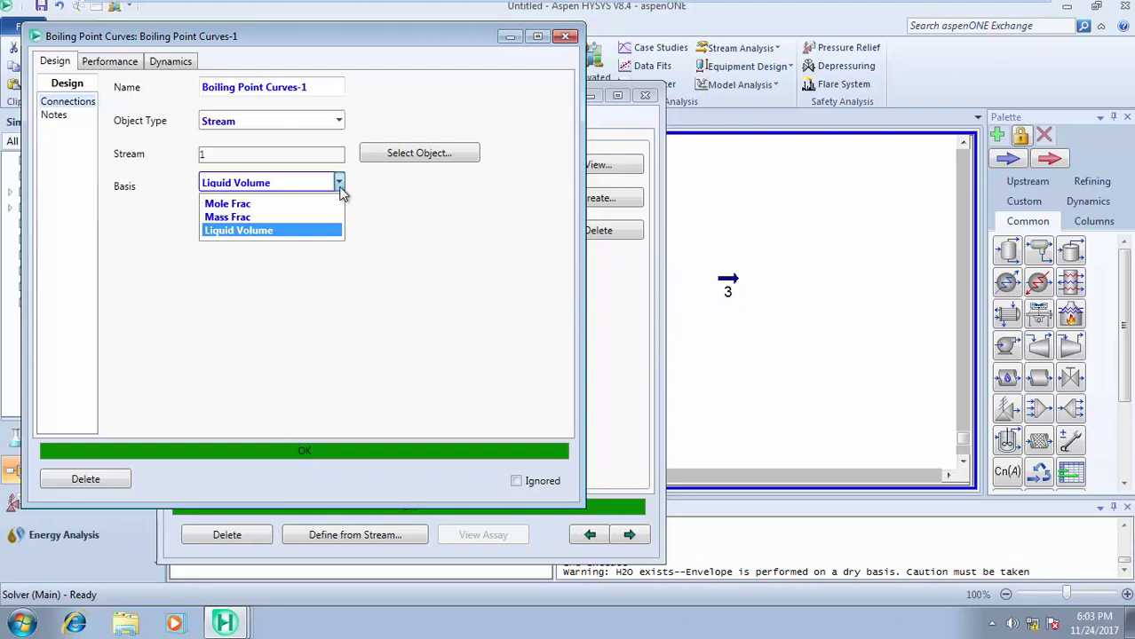
click(280, 229)
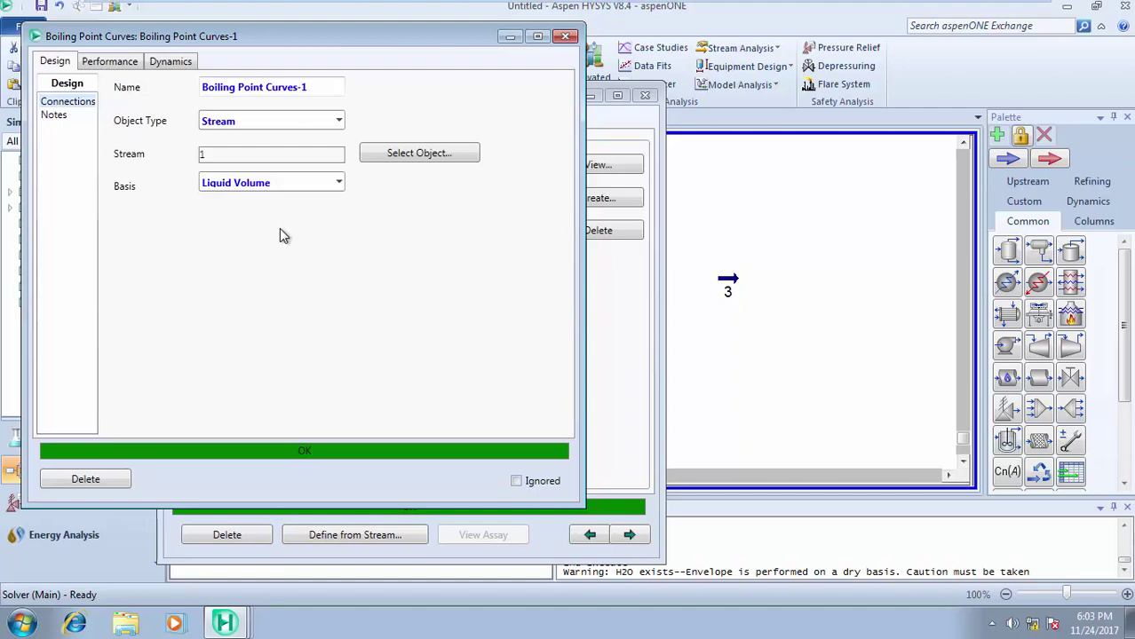
- Examine the boiling point results and the critical properties table of the Boiling Point Curves analysis, including its last columns
click(112, 63)
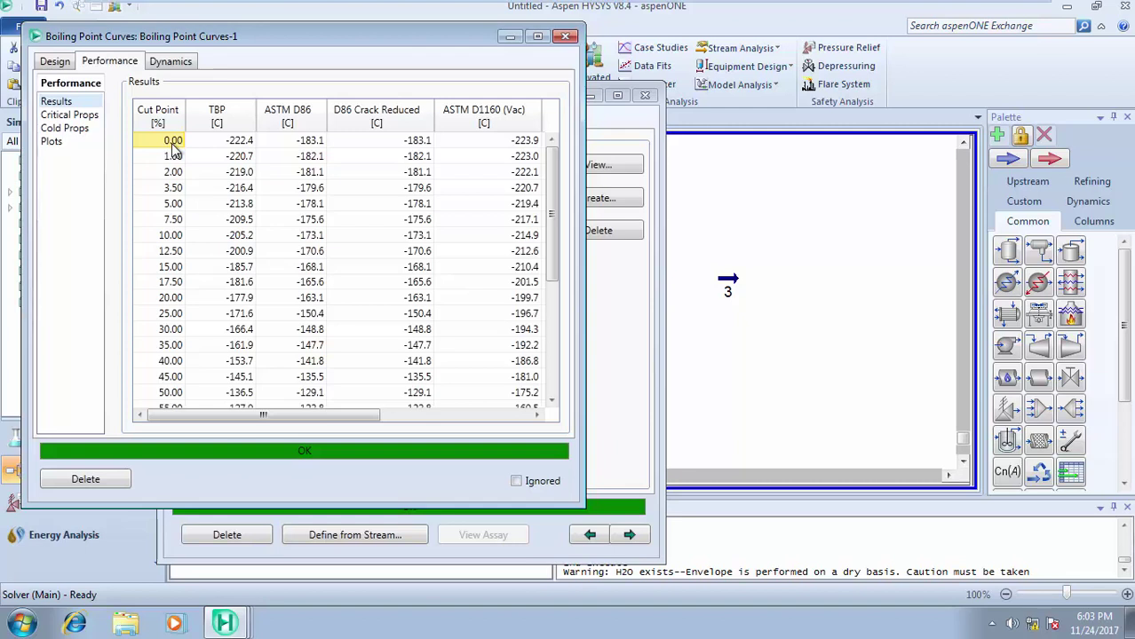
click(80, 117)
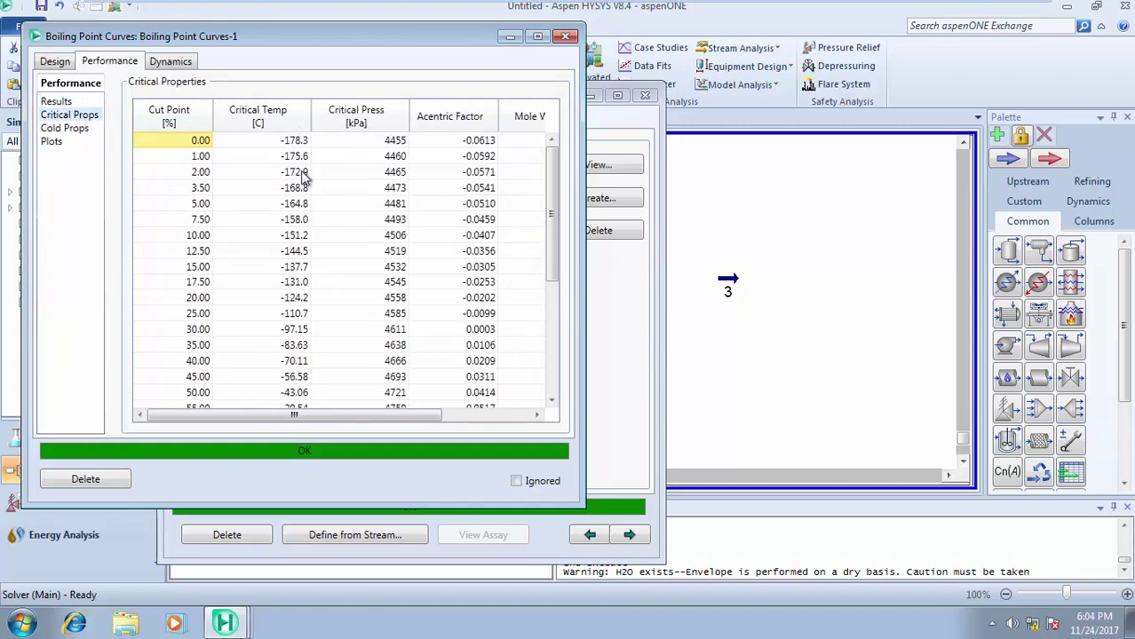
mouse_move(397, 166)
drag(538, 418, 538, 418)
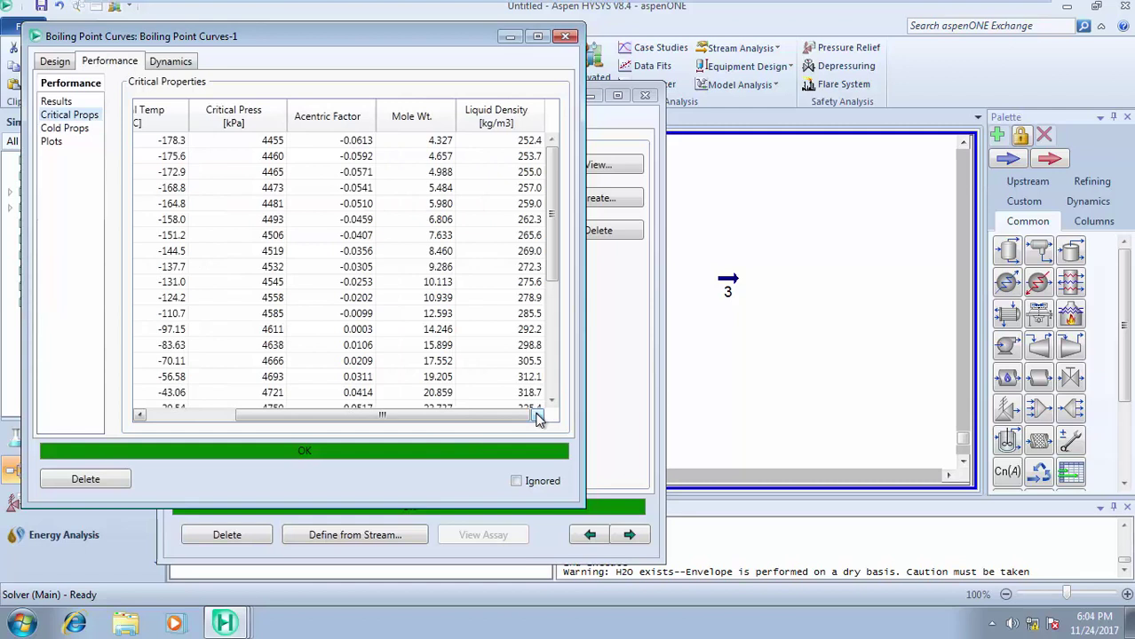
- Review the Boiling Point Curves plots for BP Curves, Critical Temperature and Acentric Factor, and close the analysis
click(65, 146)
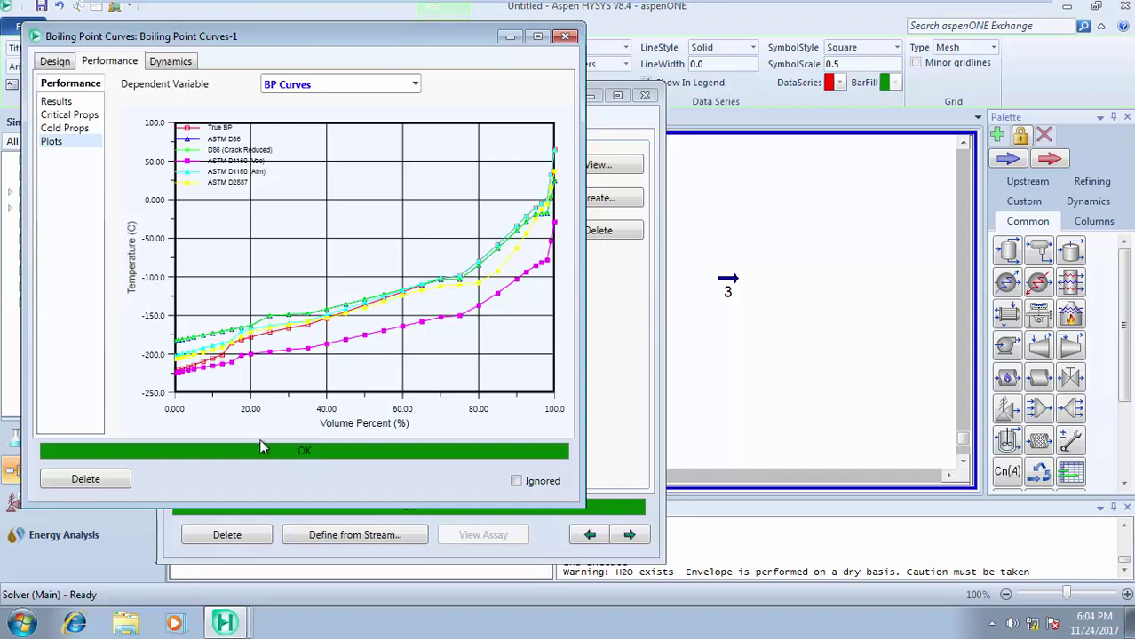
mouse_move(319, 208)
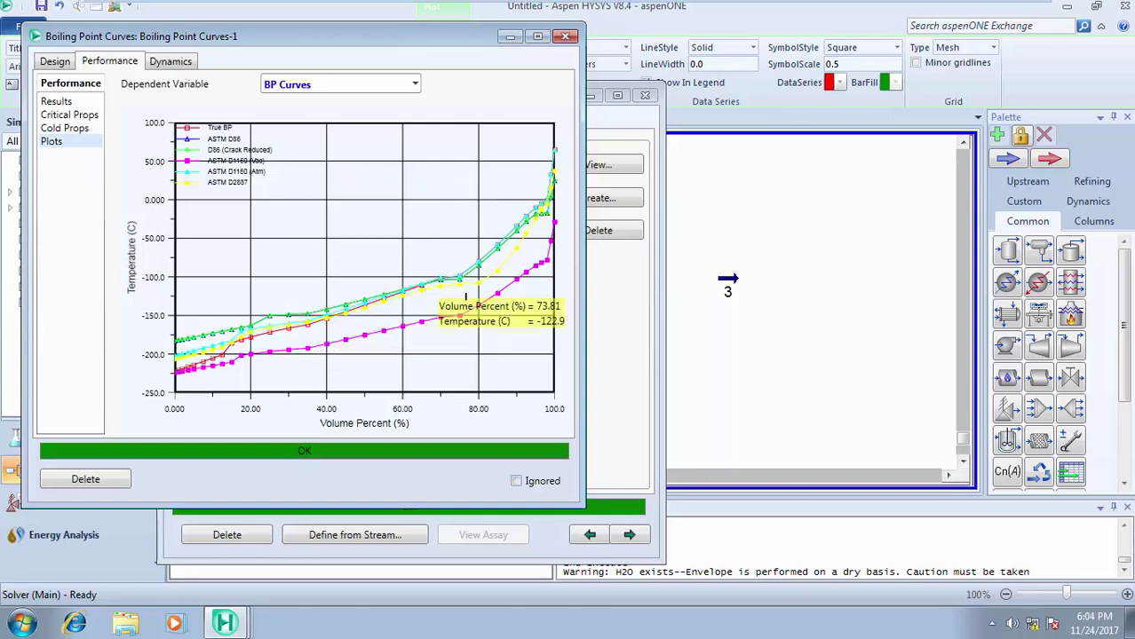
click(415, 85)
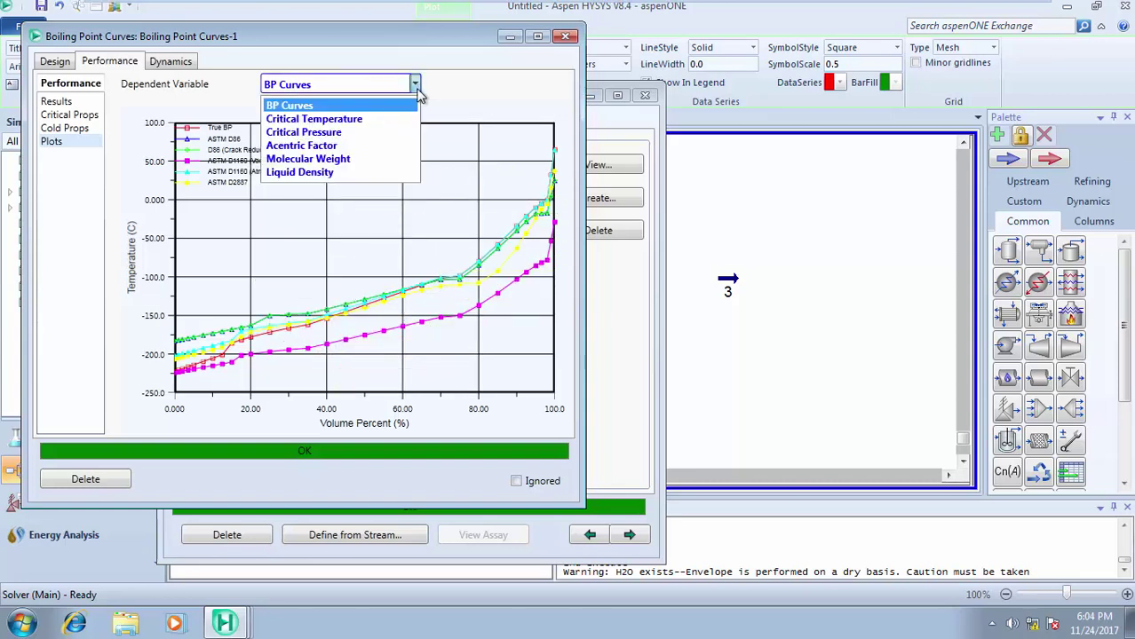
click(360, 121)
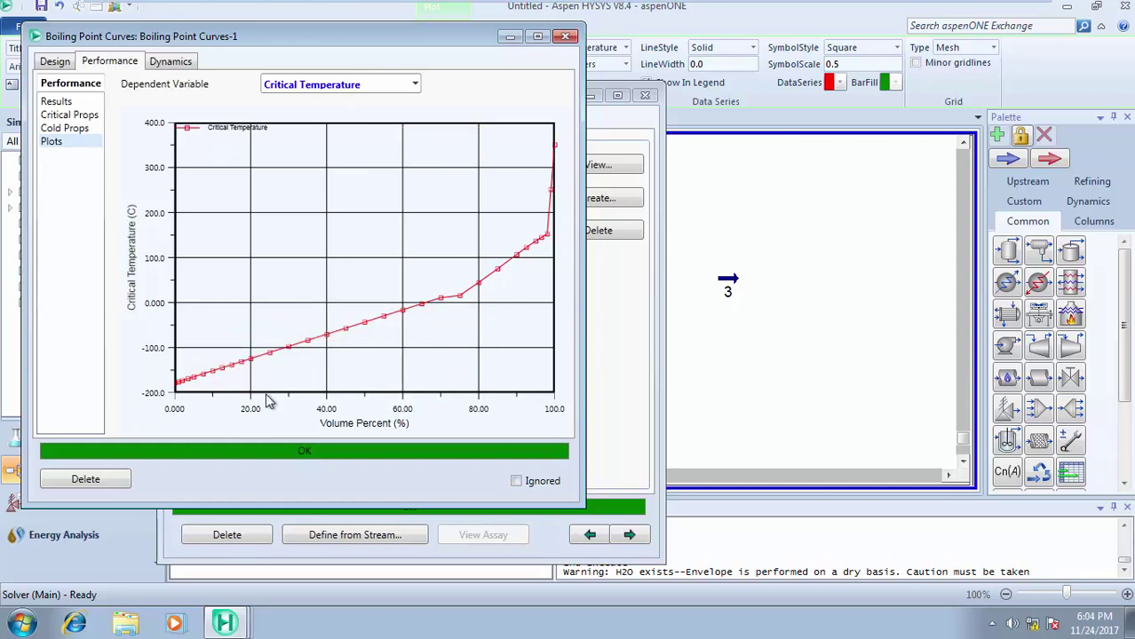
click(414, 84)
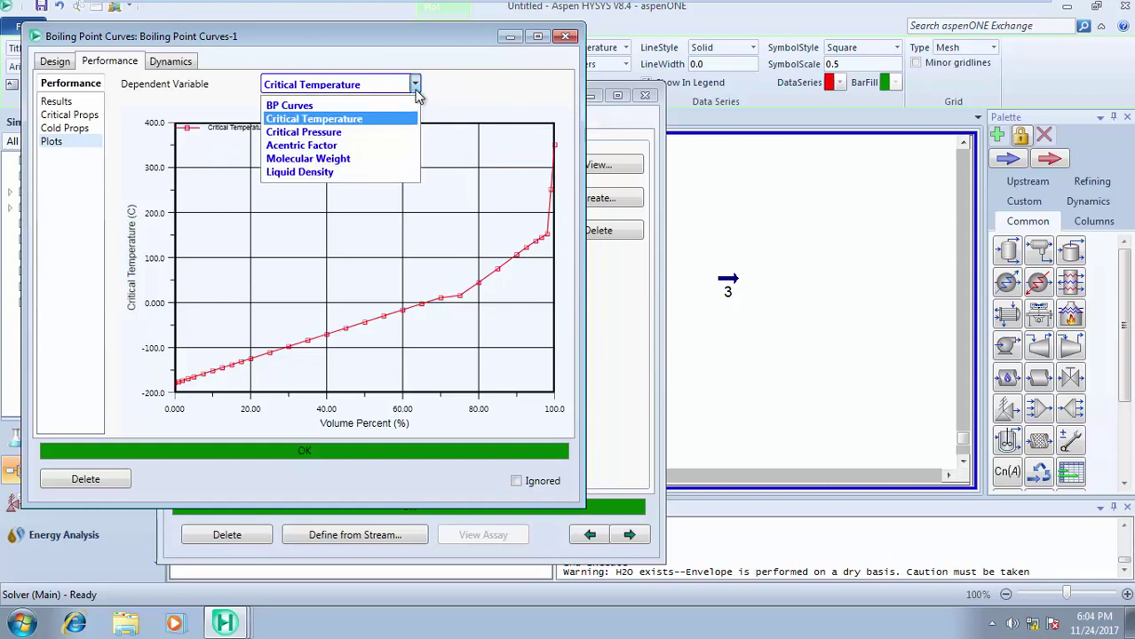
click(376, 145)
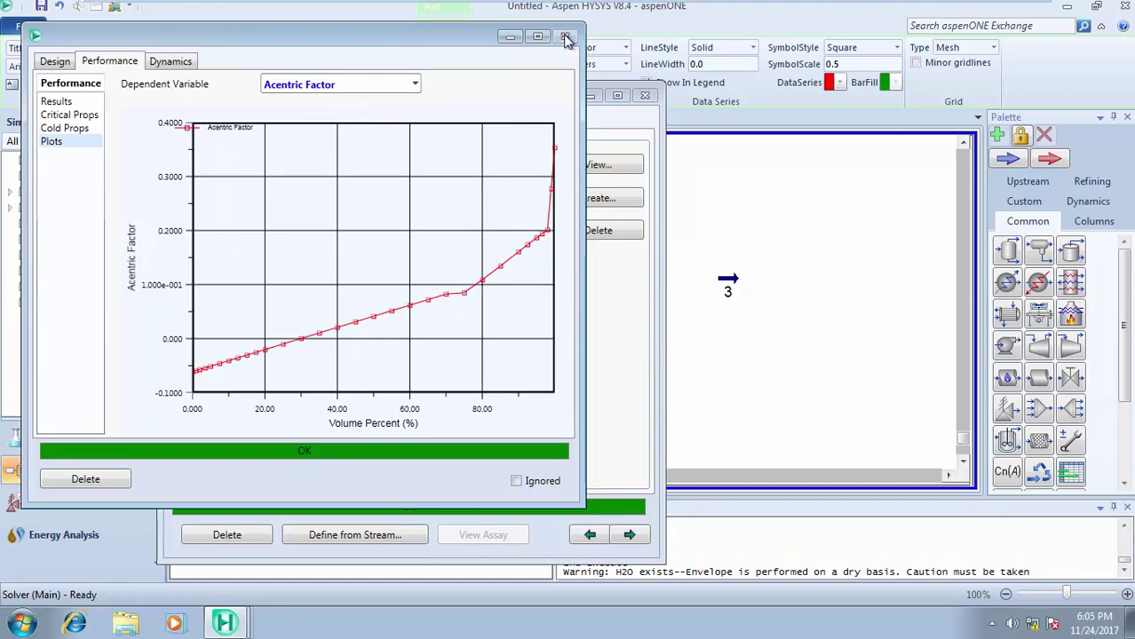
click(565, 37)
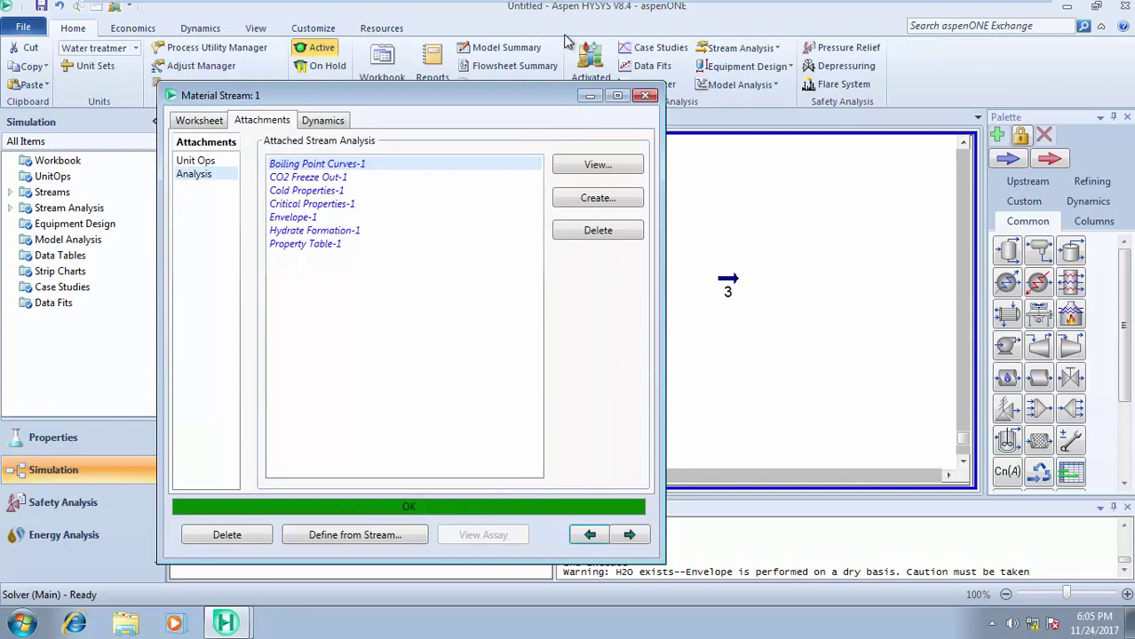
- Open the CO2 Freeze Out analysis, check its component and phase options and freeze-out properties, and close it
click(315, 178)
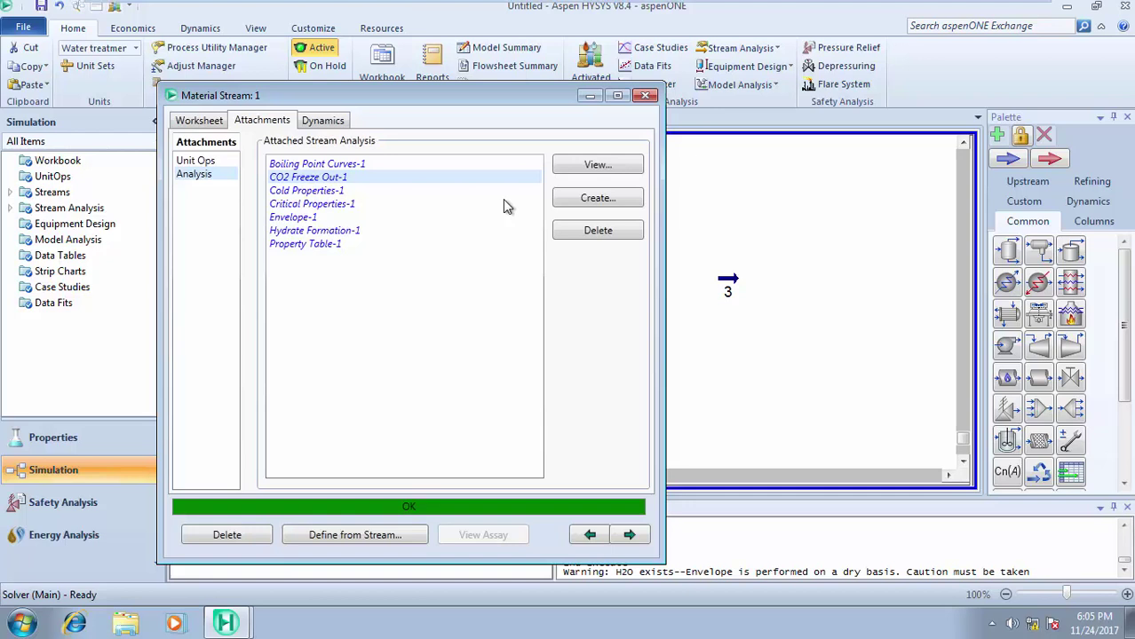
click(613, 171)
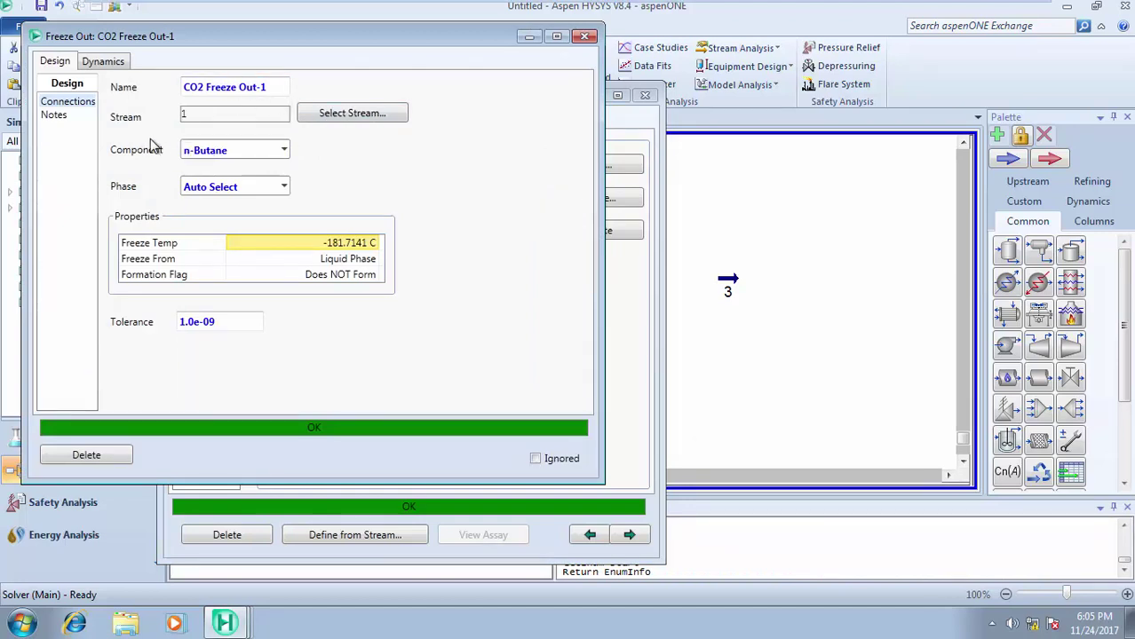
click(284, 152)
click(284, 153)
click(284, 188)
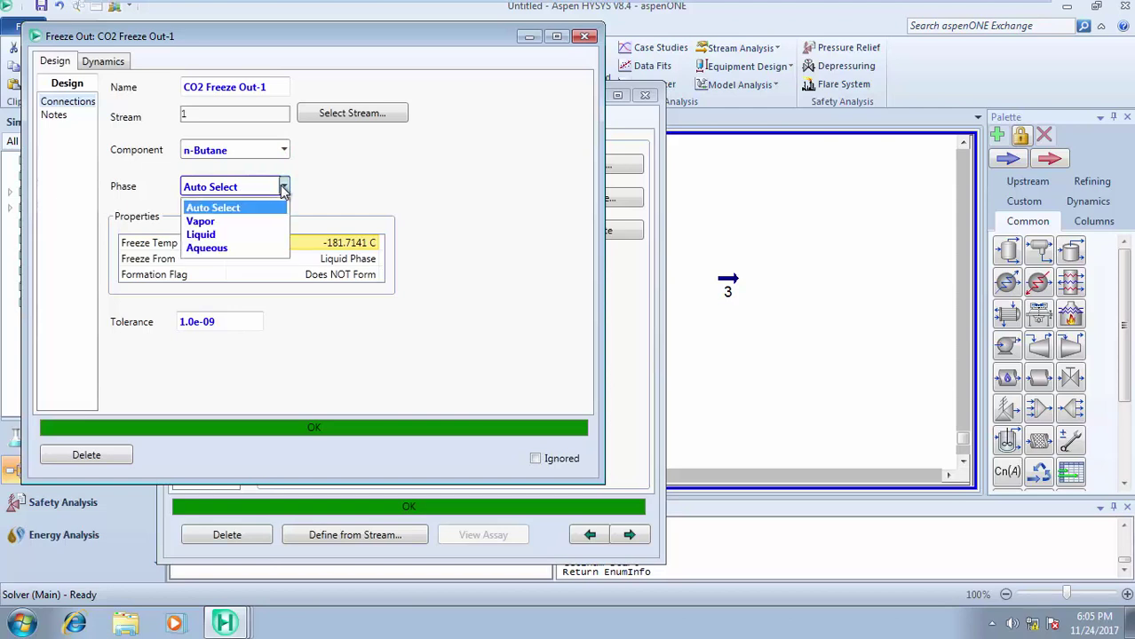
click(283, 188)
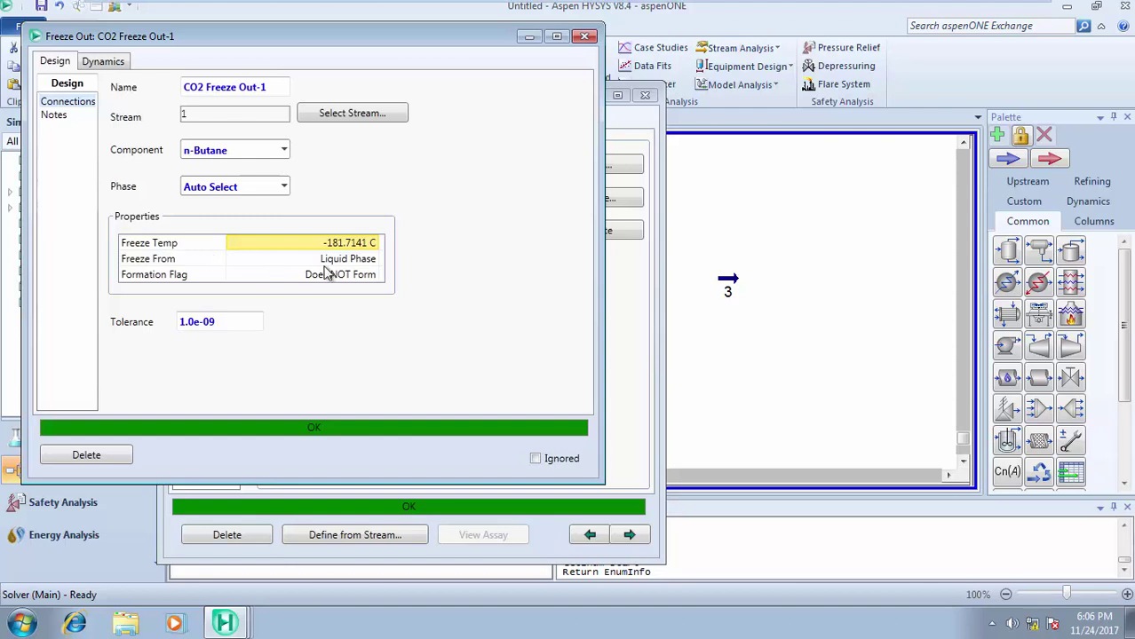
mouse_move(360, 251)
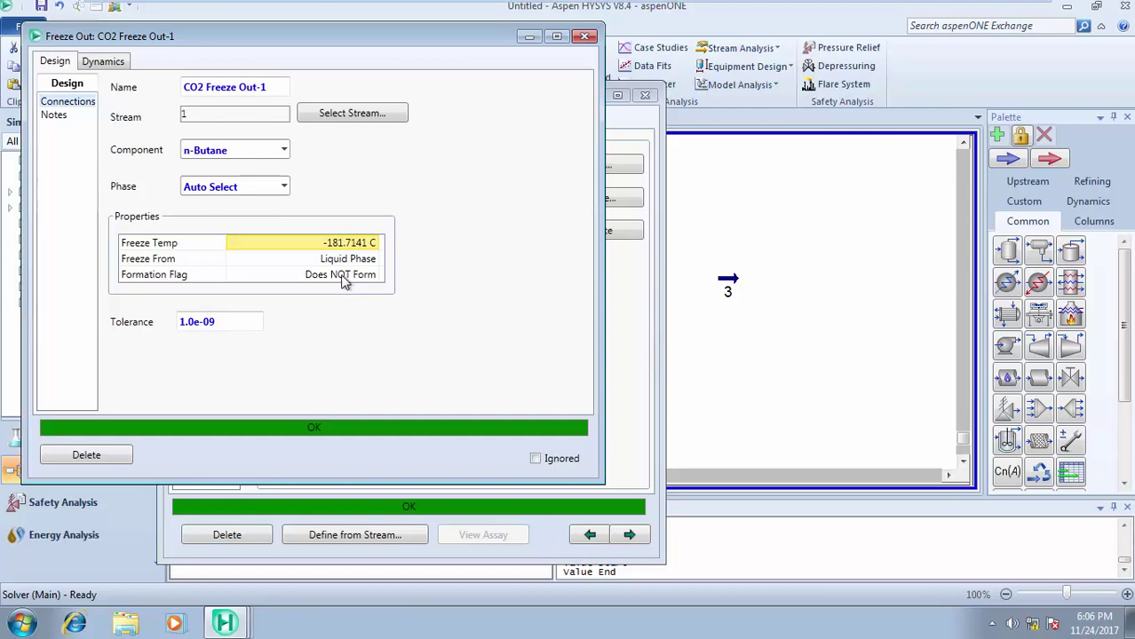
mouse_move(349, 255)
click(585, 38)
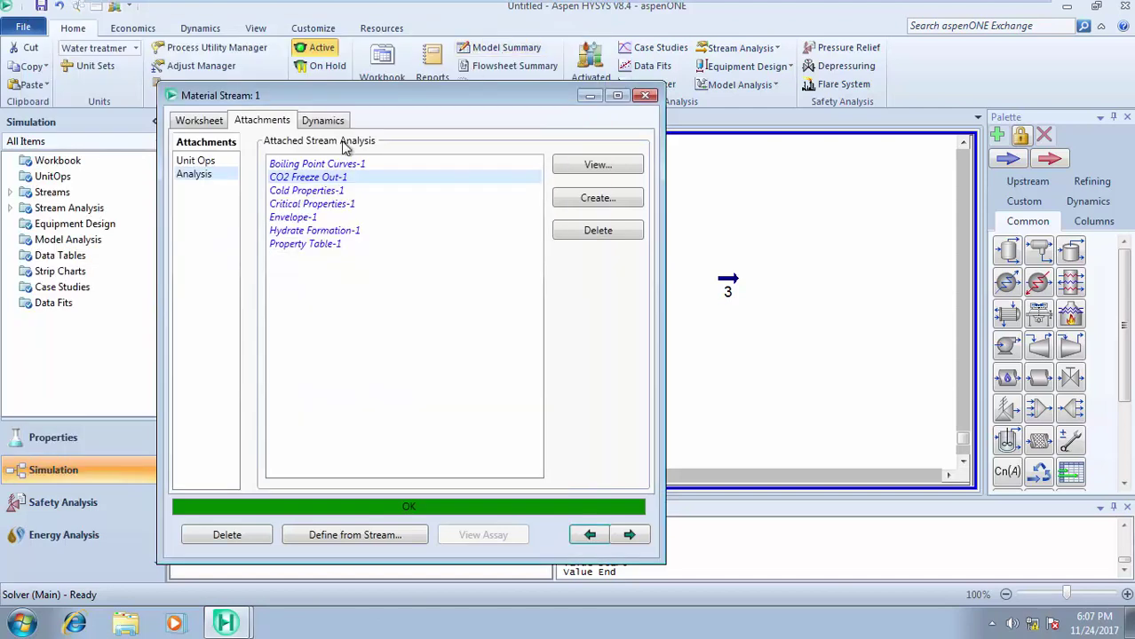
- Open the Cold Properties analysis, review its property values, boiling points and PNA results, and close it
click(312, 197)
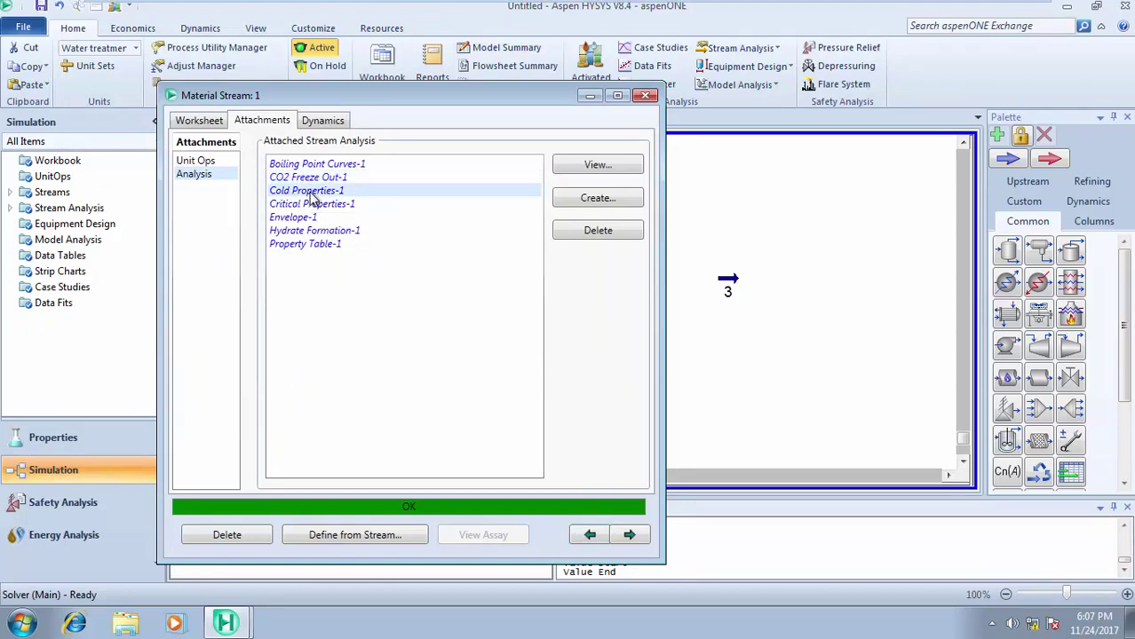
click(600, 171)
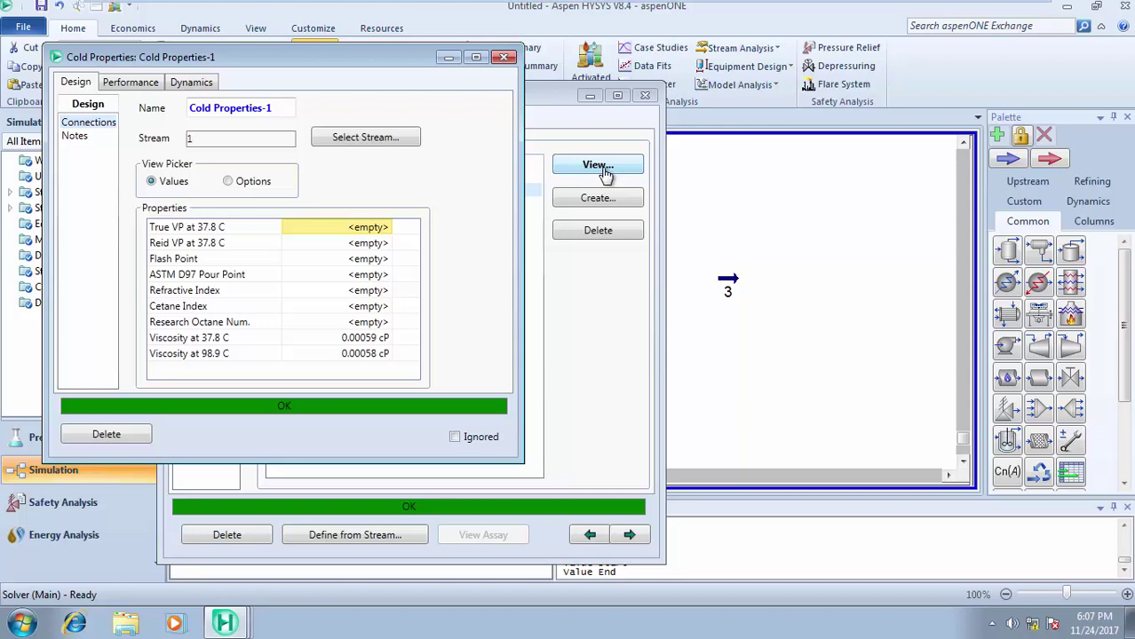
click(137, 85)
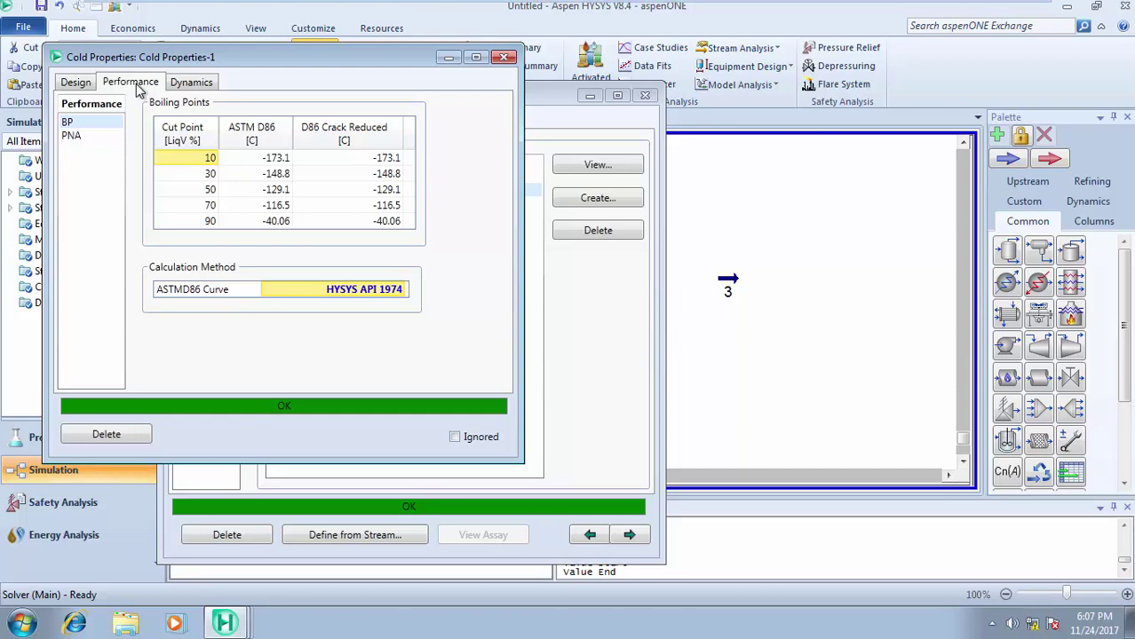
click(74, 138)
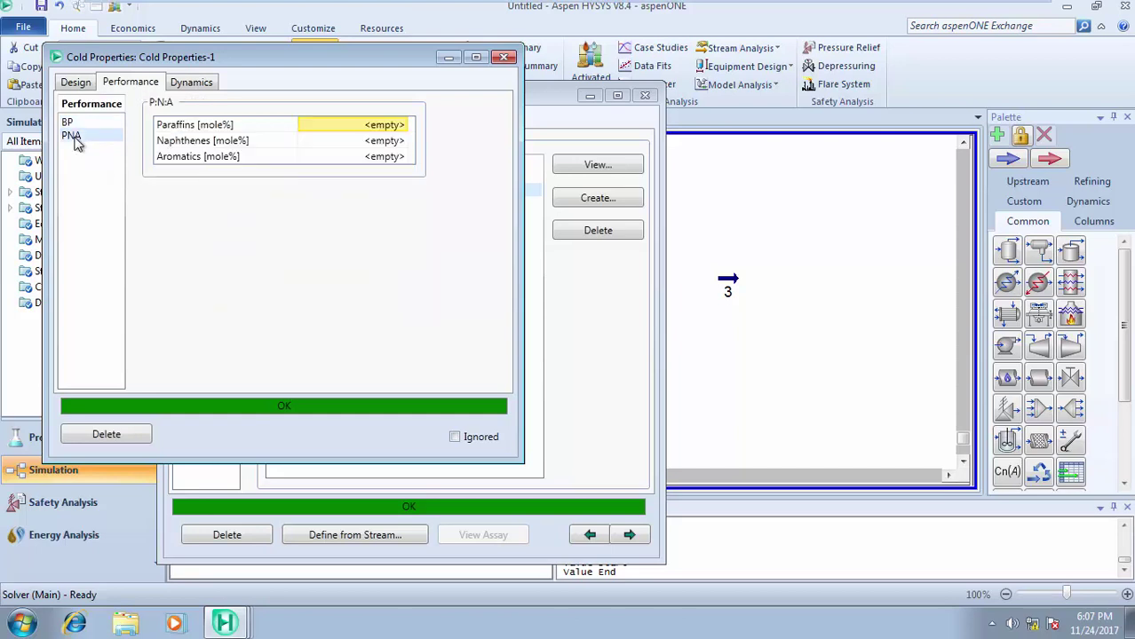
click(77, 85)
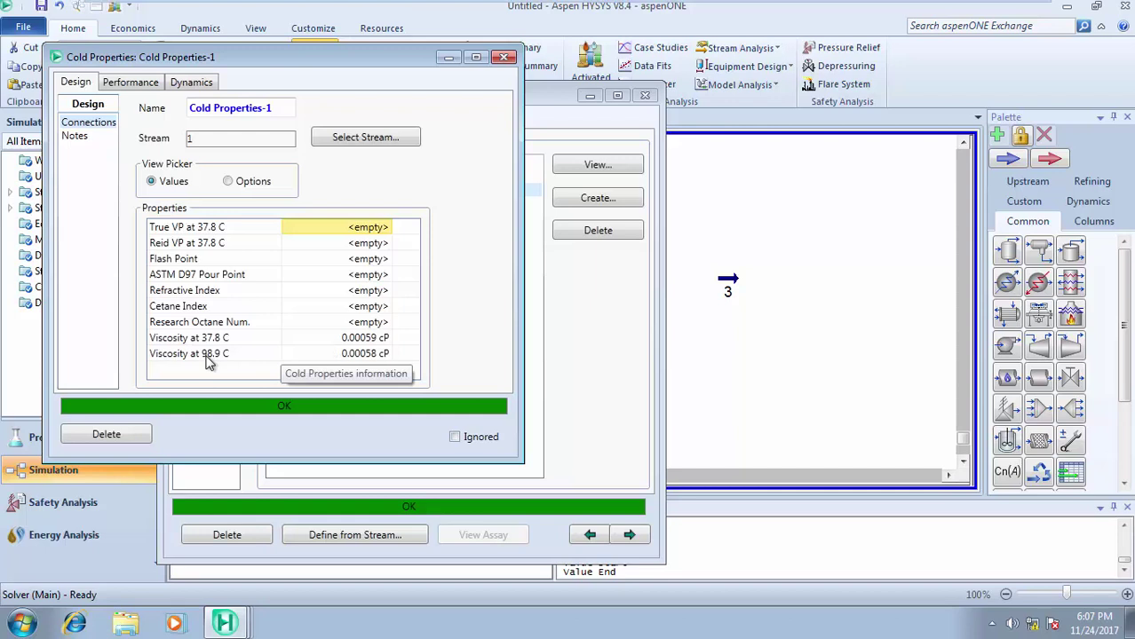
click(503, 57)
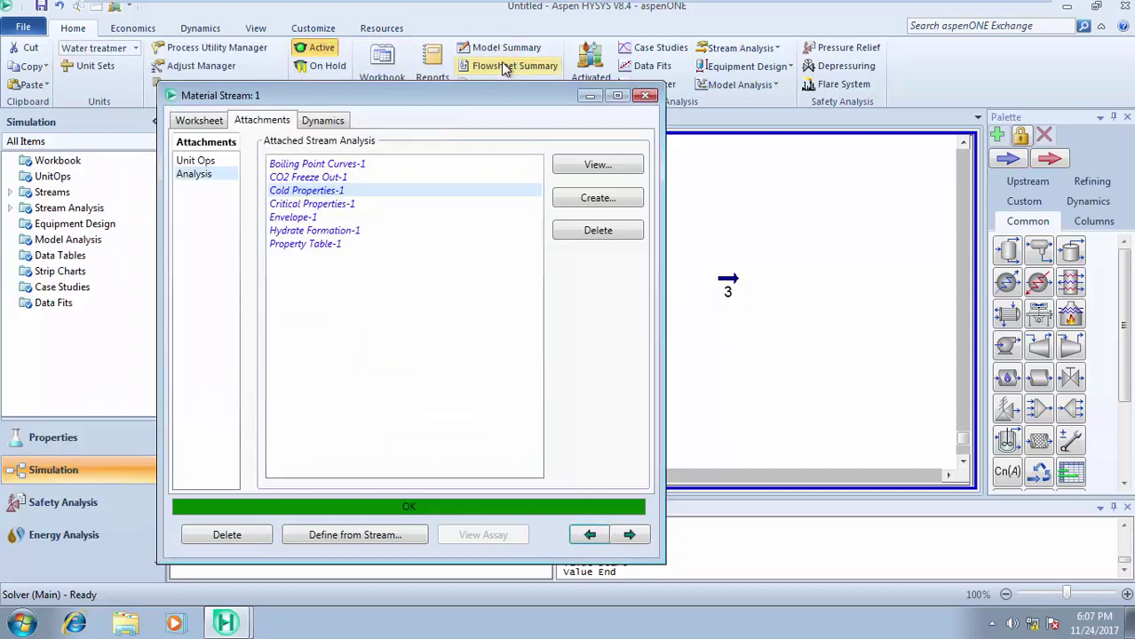
- Open the Critical Properties analysis of stream 1, review its true and pseudo critical values, and close it
click(331, 206)
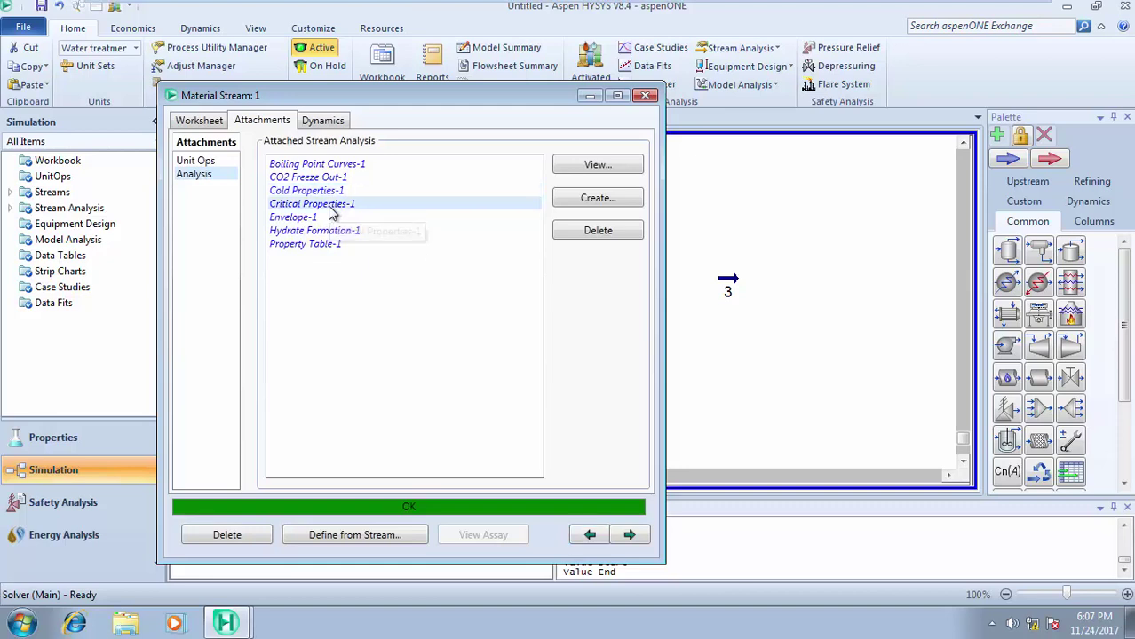
click(578, 166)
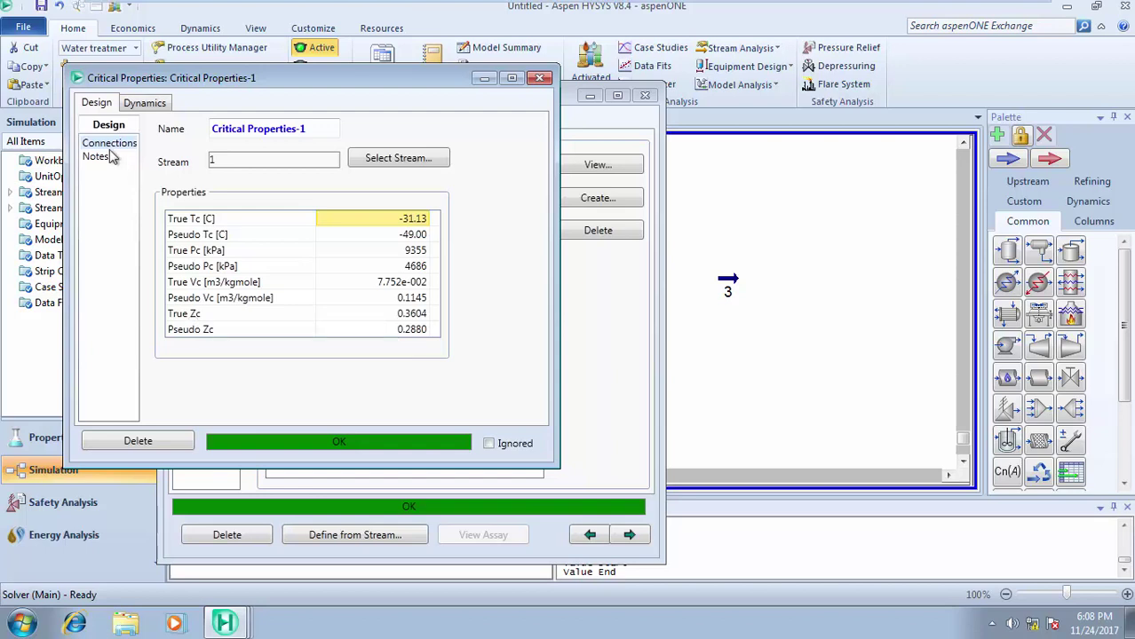
click(542, 79)
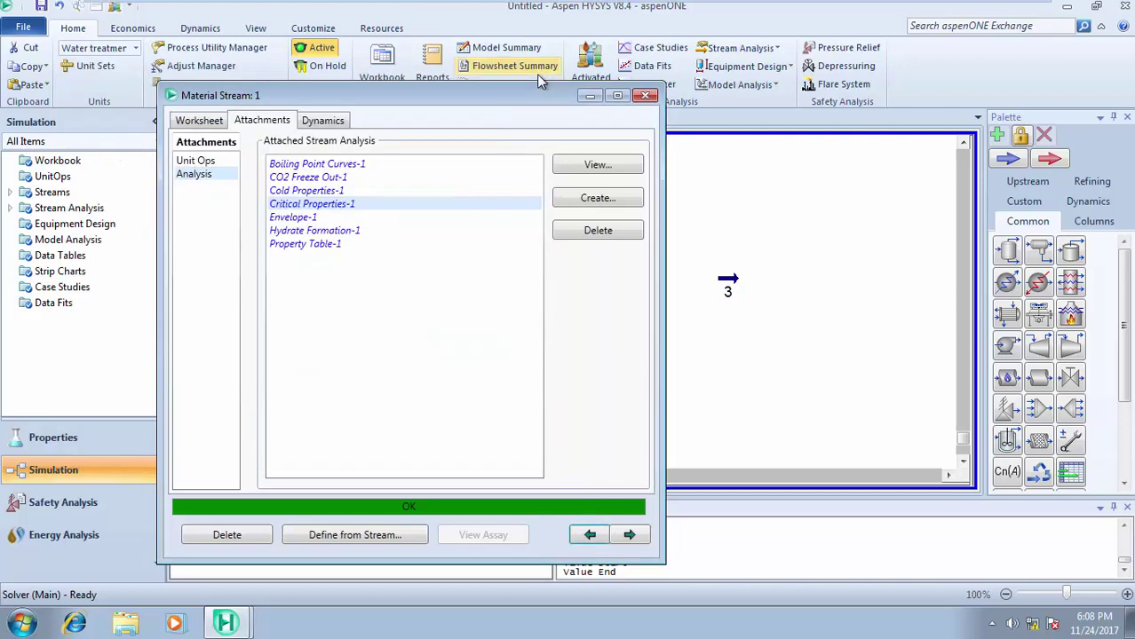
- Open the Envelope analysis of stream 1 and examine the bubble point and dew point curves on its pressure-temperature plot
click(308, 219)
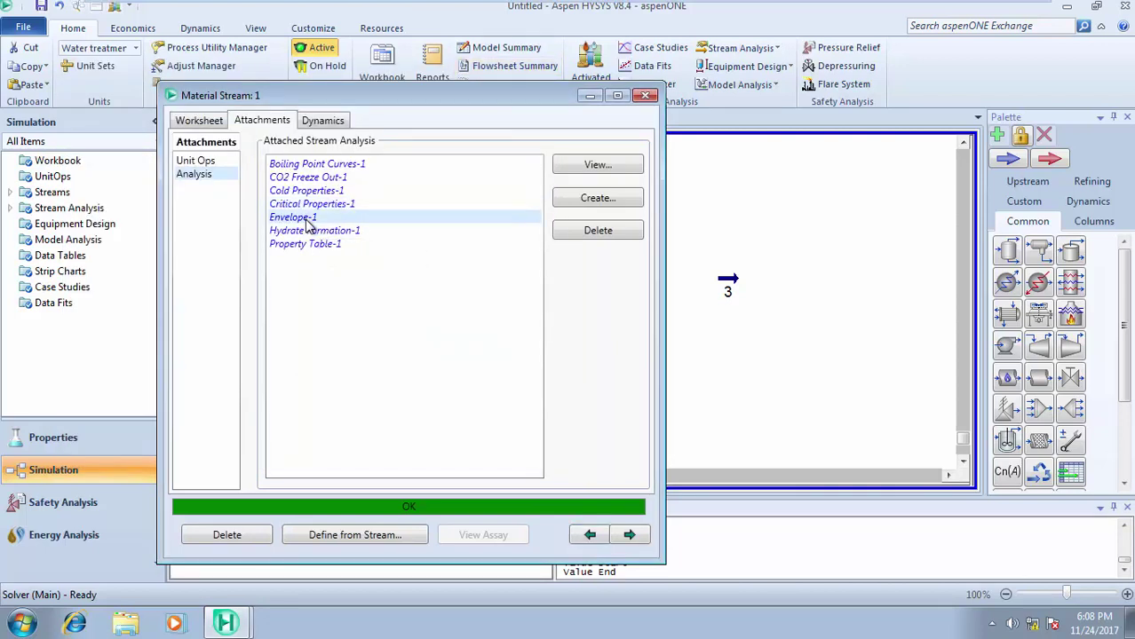
click(596, 165)
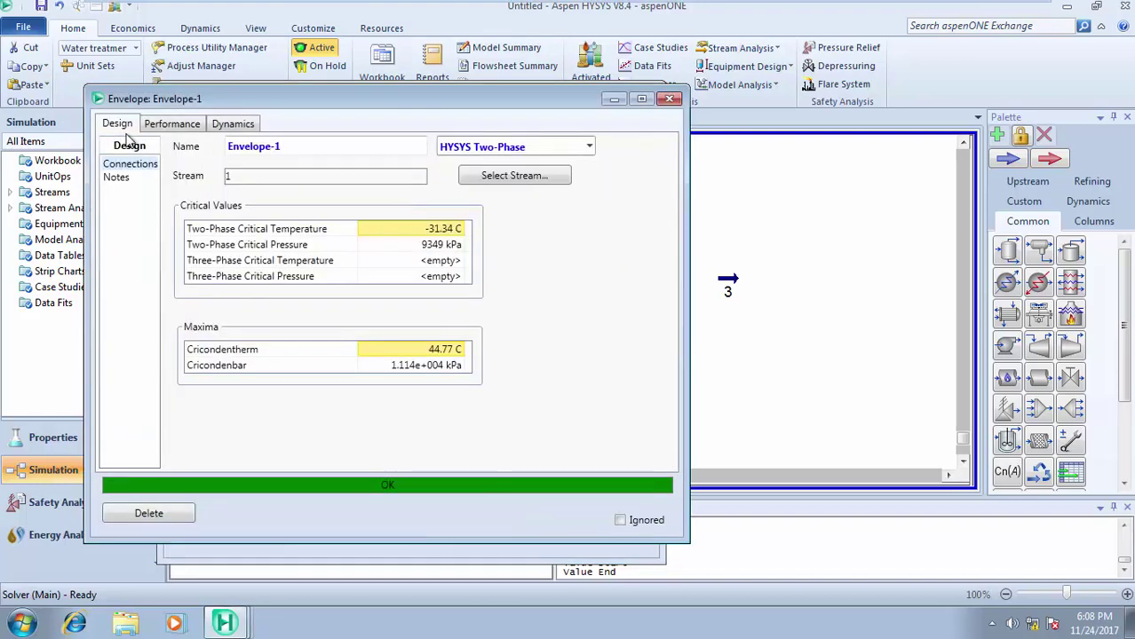
click(169, 125)
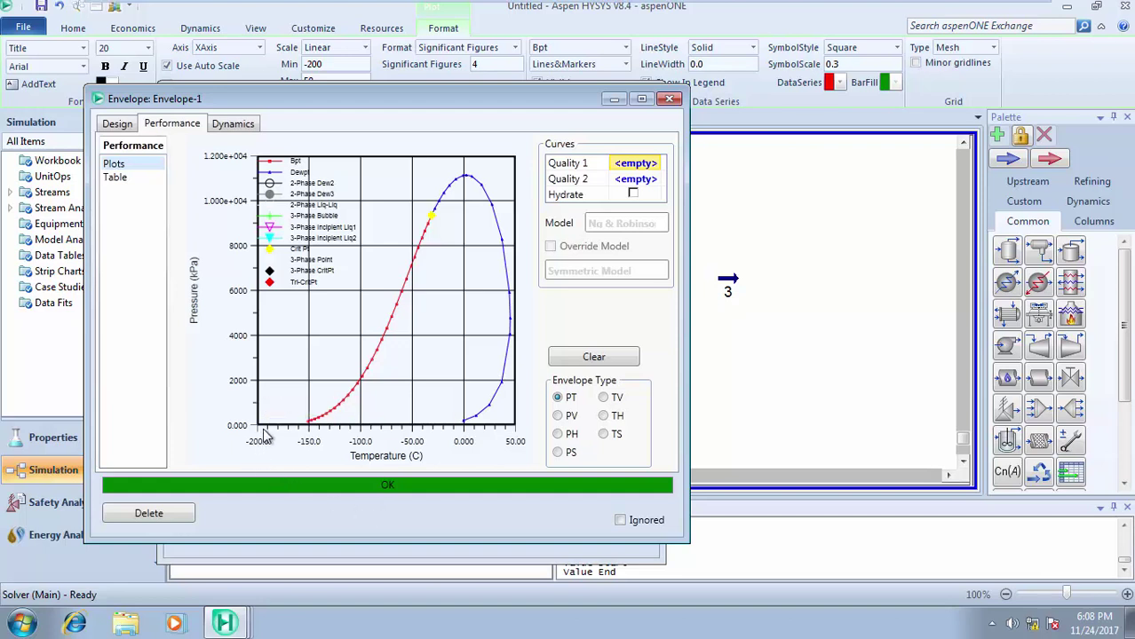
mouse_move(461, 213)
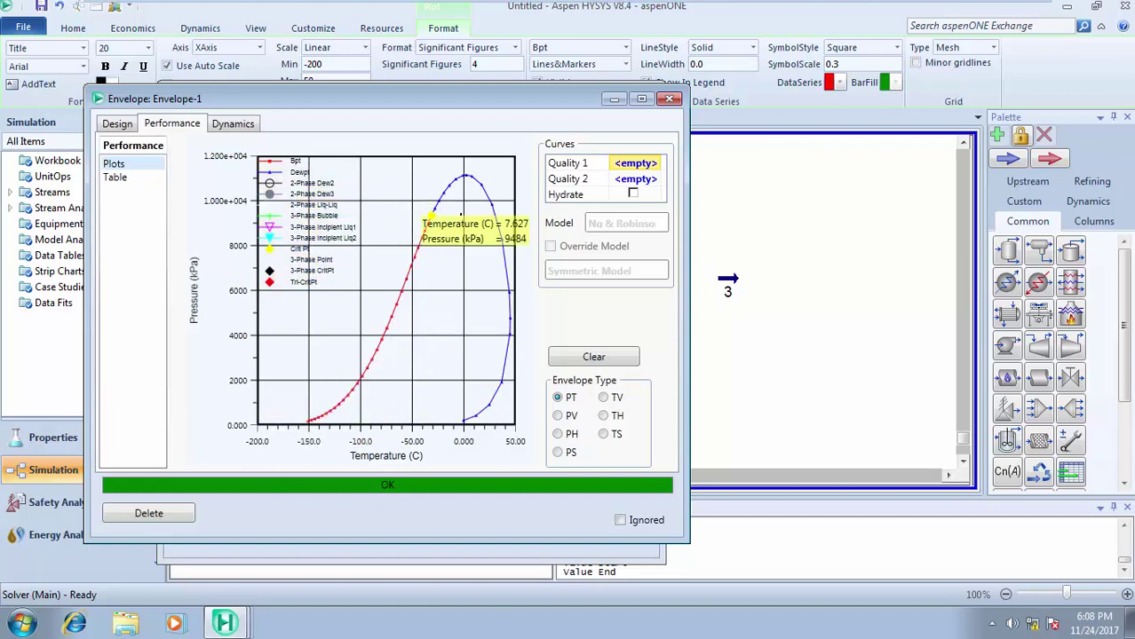
mouse_move(313, 419)
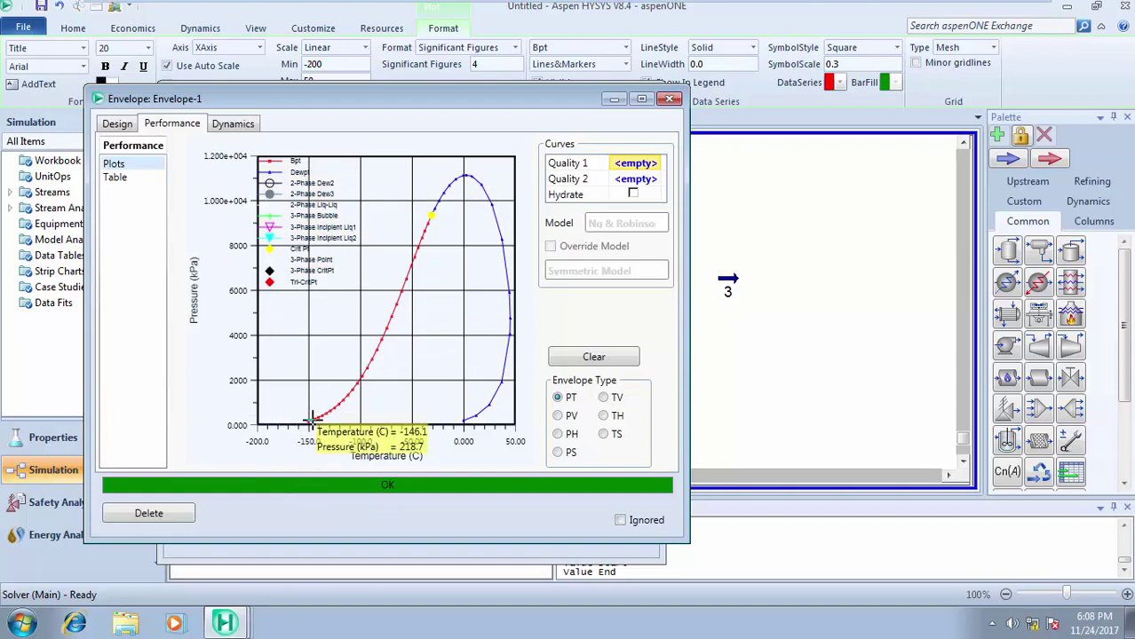
mouse_move(388, 311)
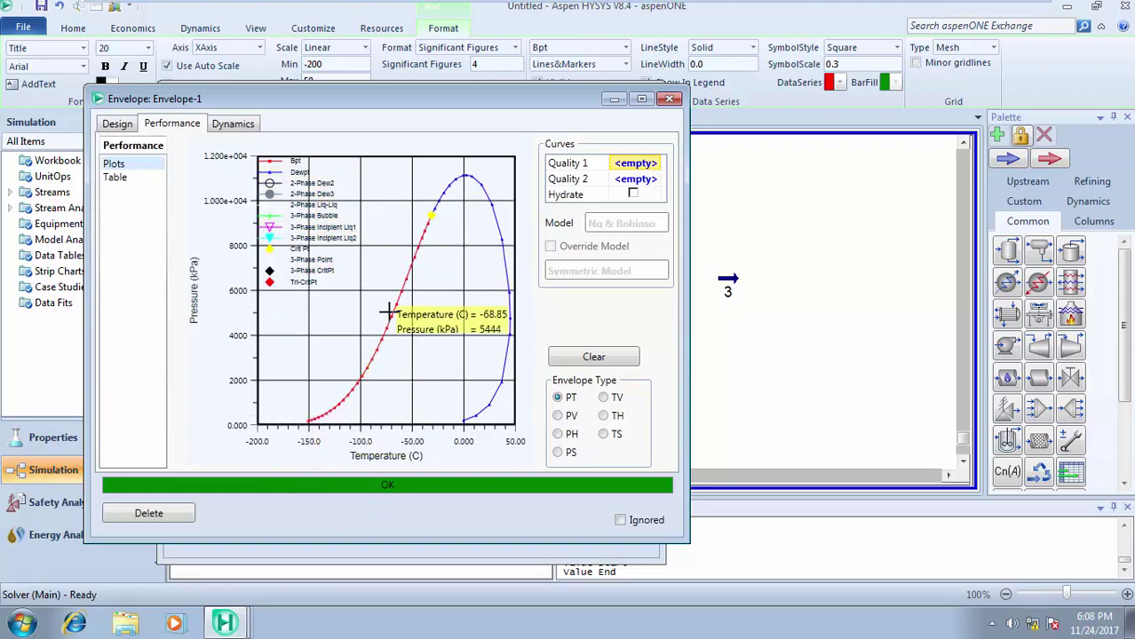
mouse_move(397, 271)
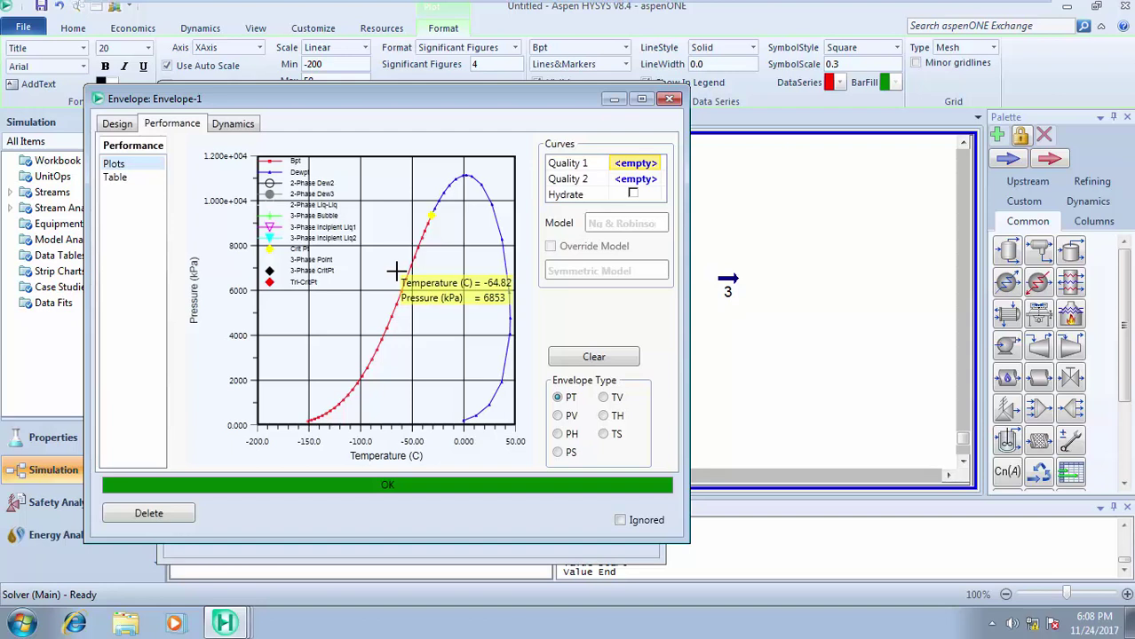
mouse_move(510, 359)
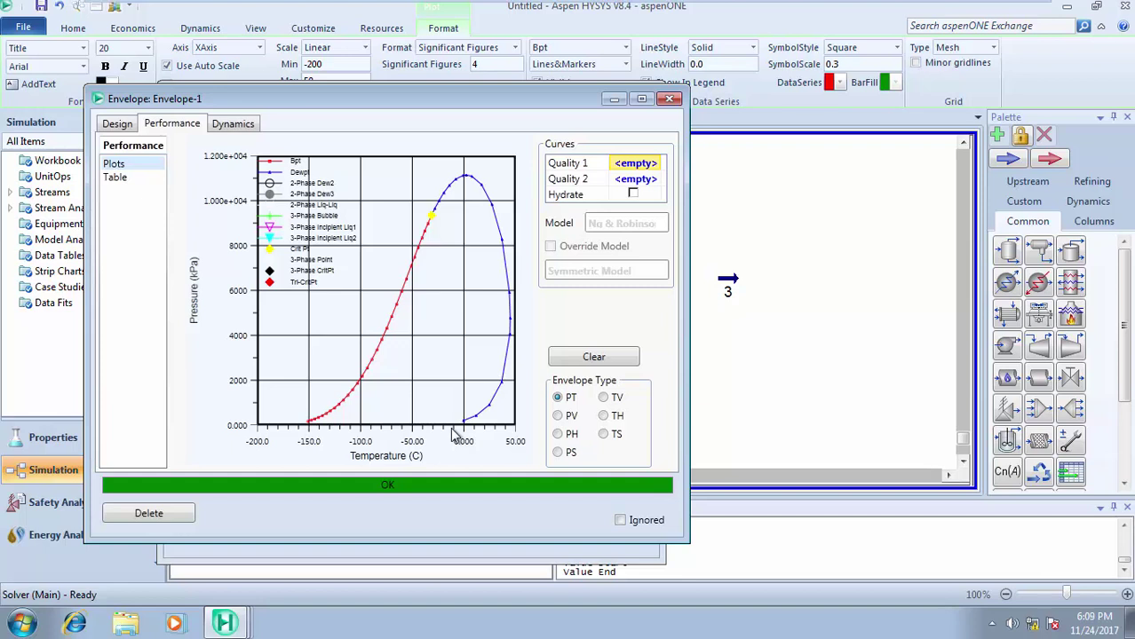
mouse_move(478, 405)
- Add the hydrate curve to the PT envelope plot, comparing the plot with and without it, and inspect the curve's ends
click(633, 195)
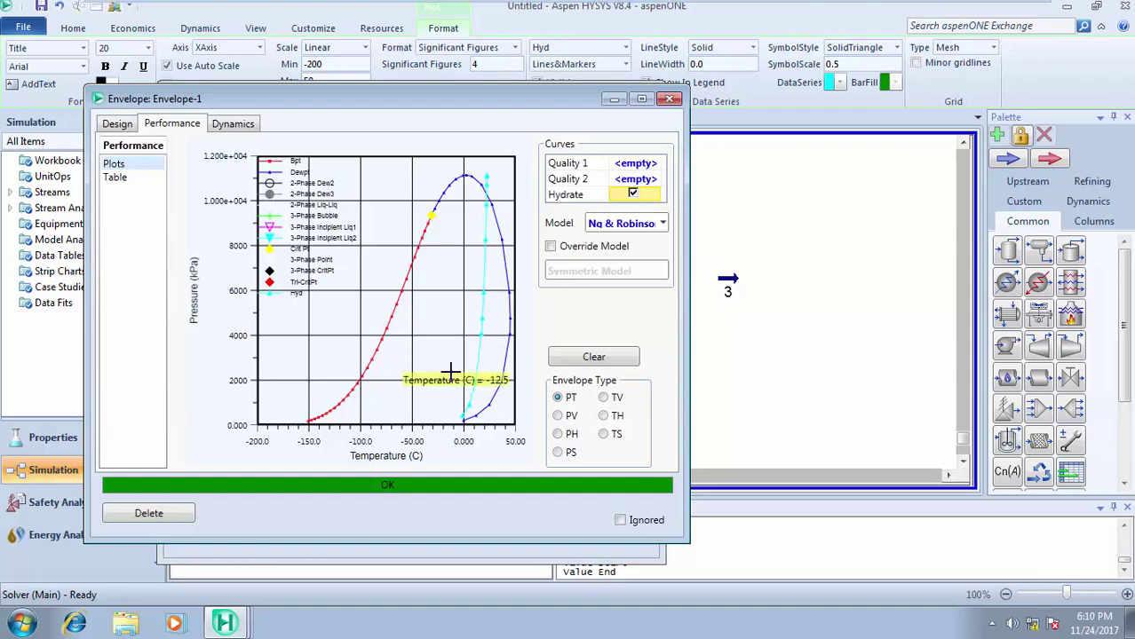
mouse_move(462, 419)
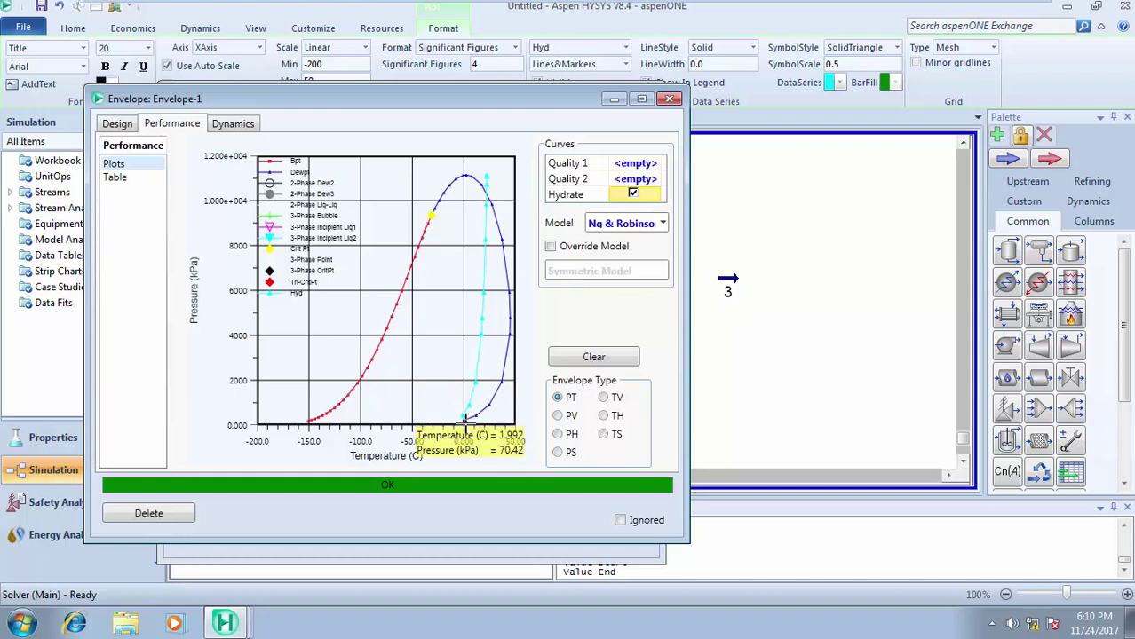
click(633, 193)
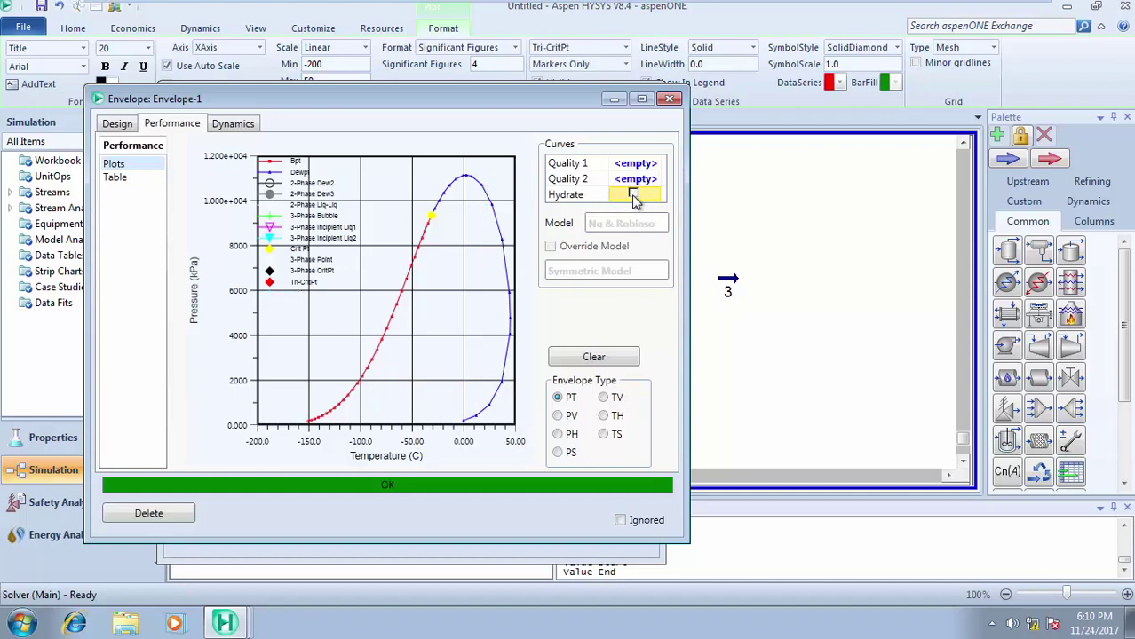
click(632, 193)
mouse_move(481, 171)
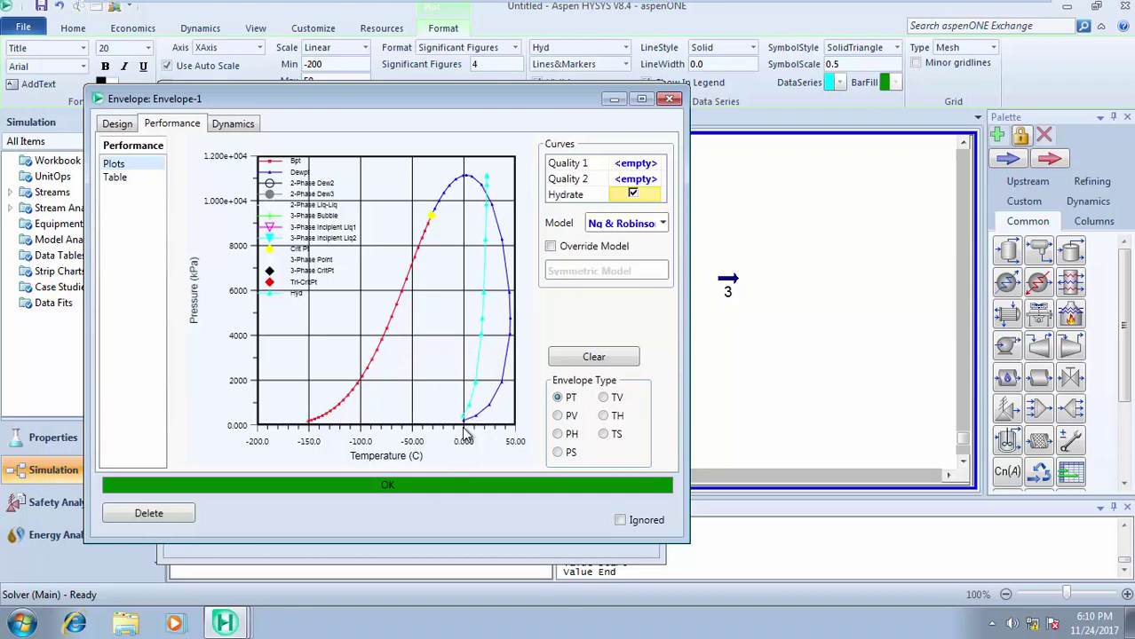
mouse_move(460, 418)
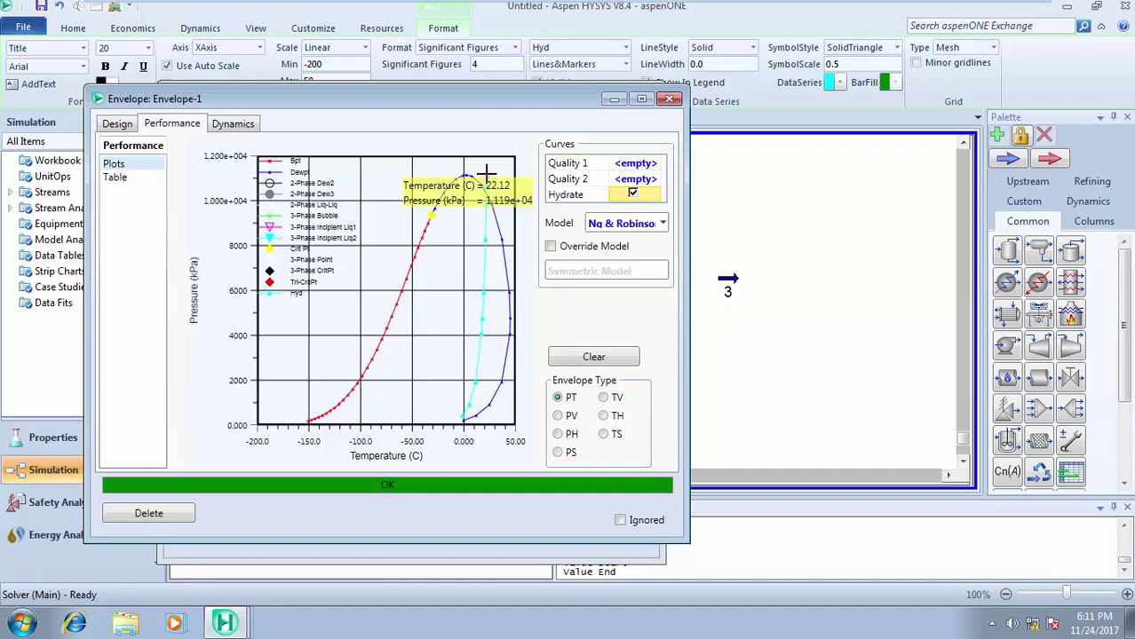
- Remove the hydrate curve, compare the PV, PH, PS, TV, TH and TS envelope plots, and return to the PT plot
click(632, 194)
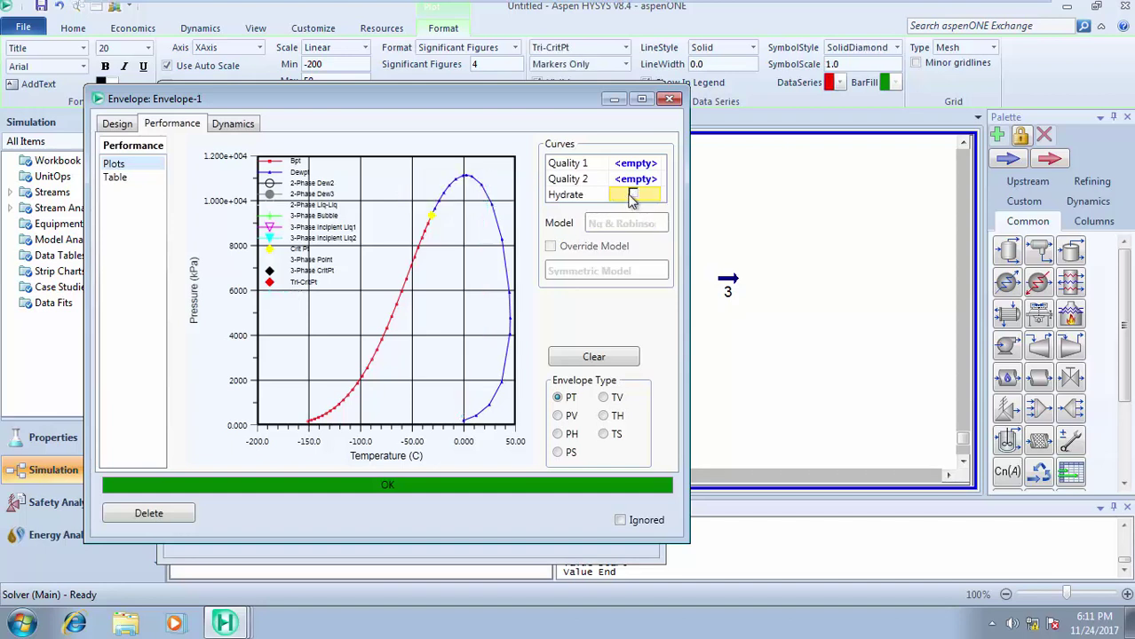
click(557, 417)
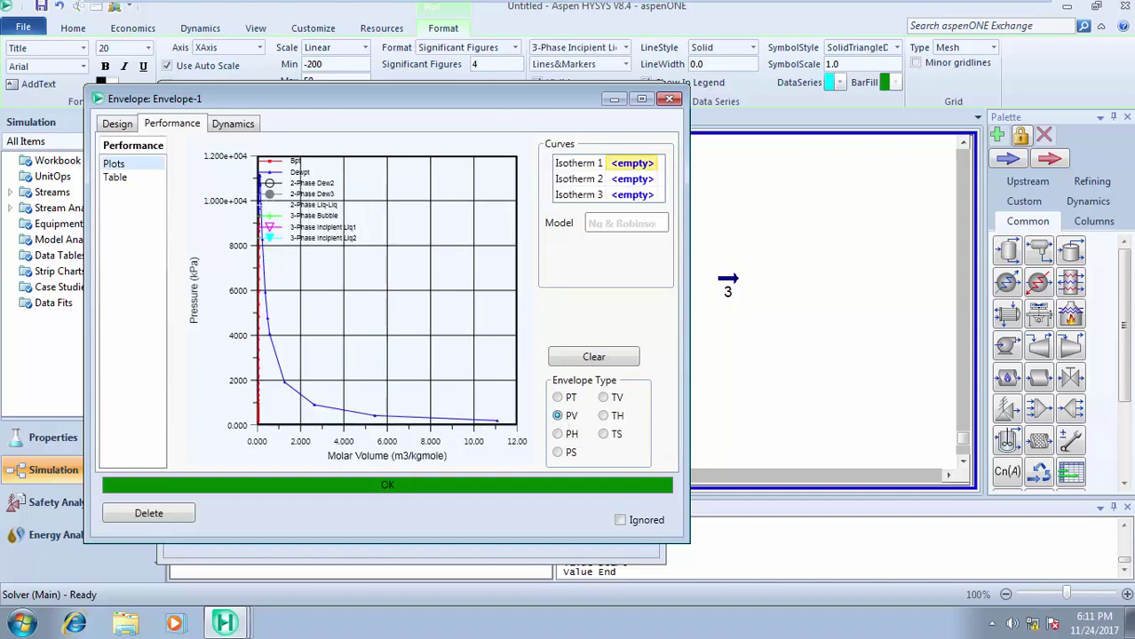
click(559, 435)
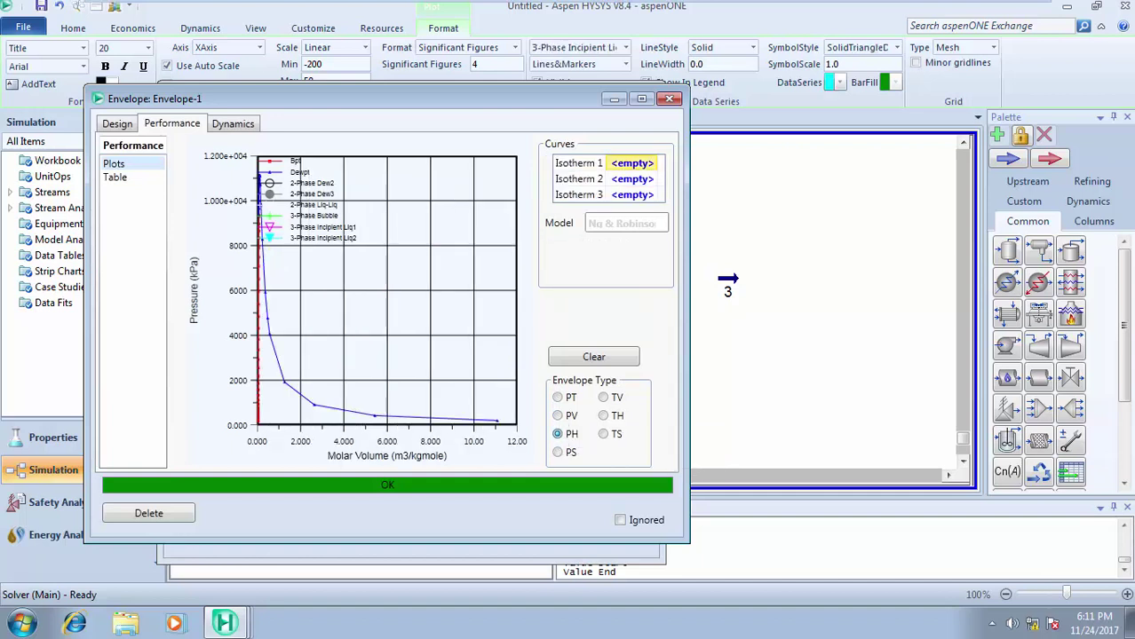
click(559, 452)
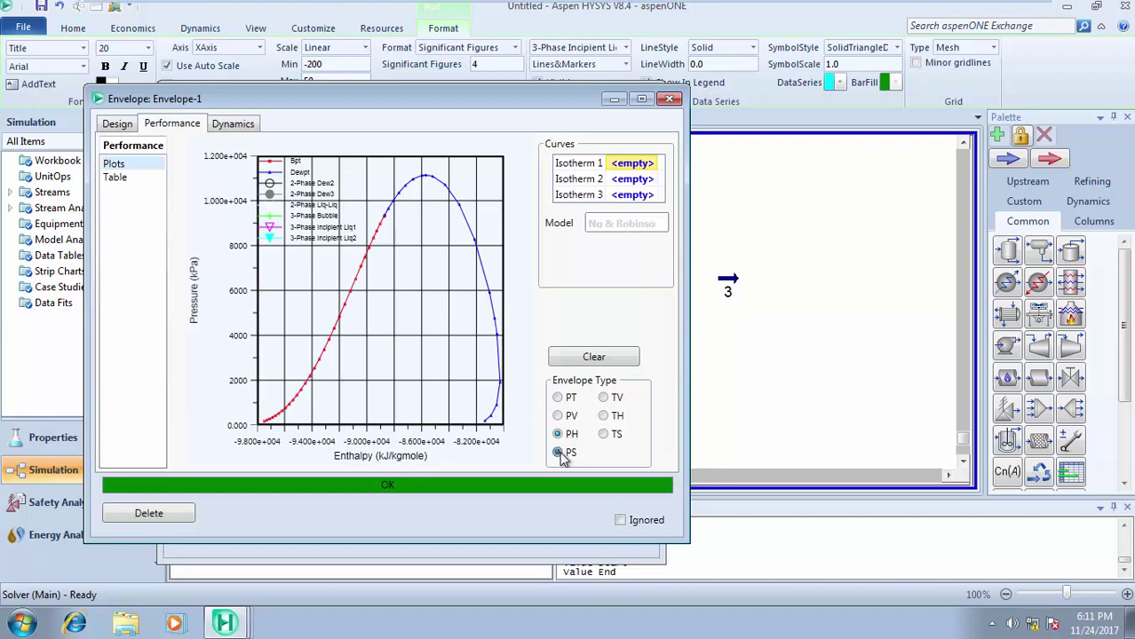
click(603, 399)
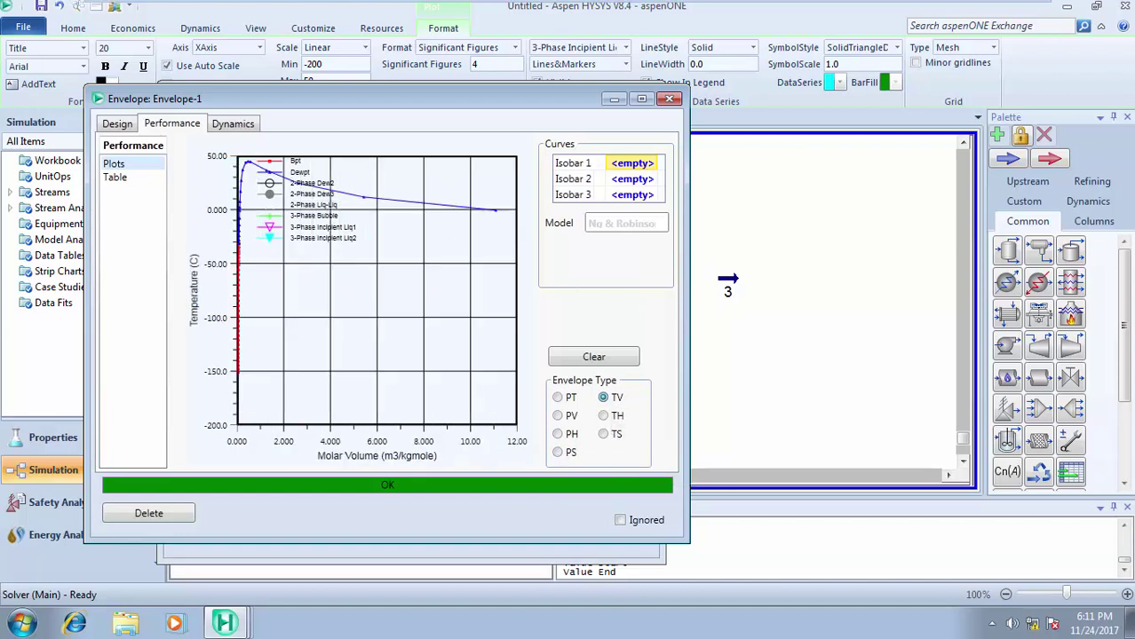
click(604, 417)
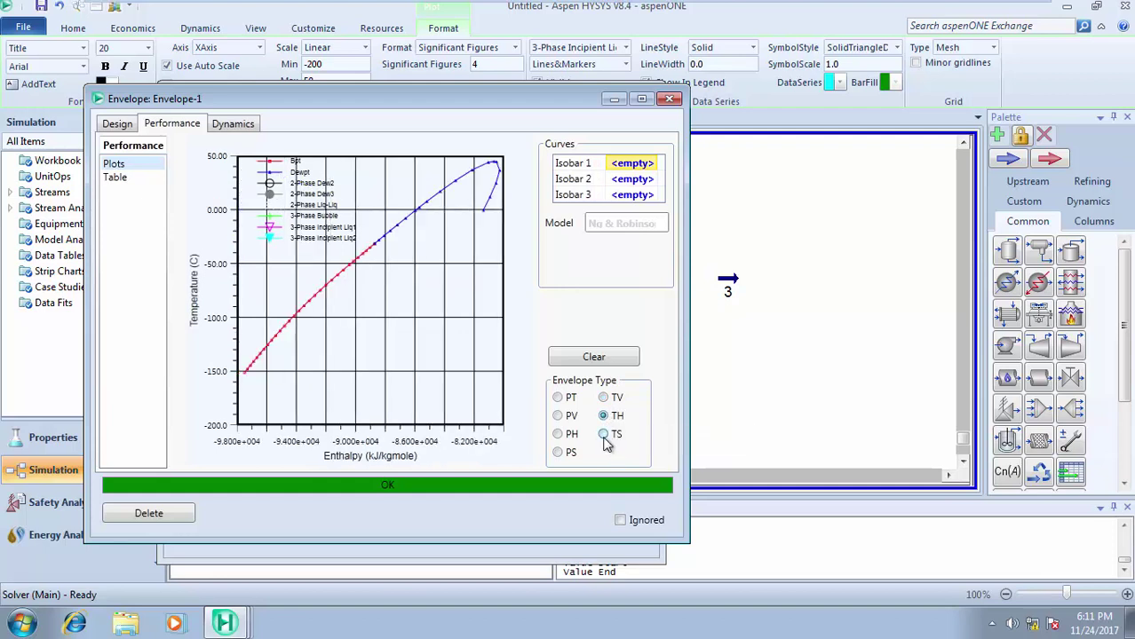
click(604, 434)
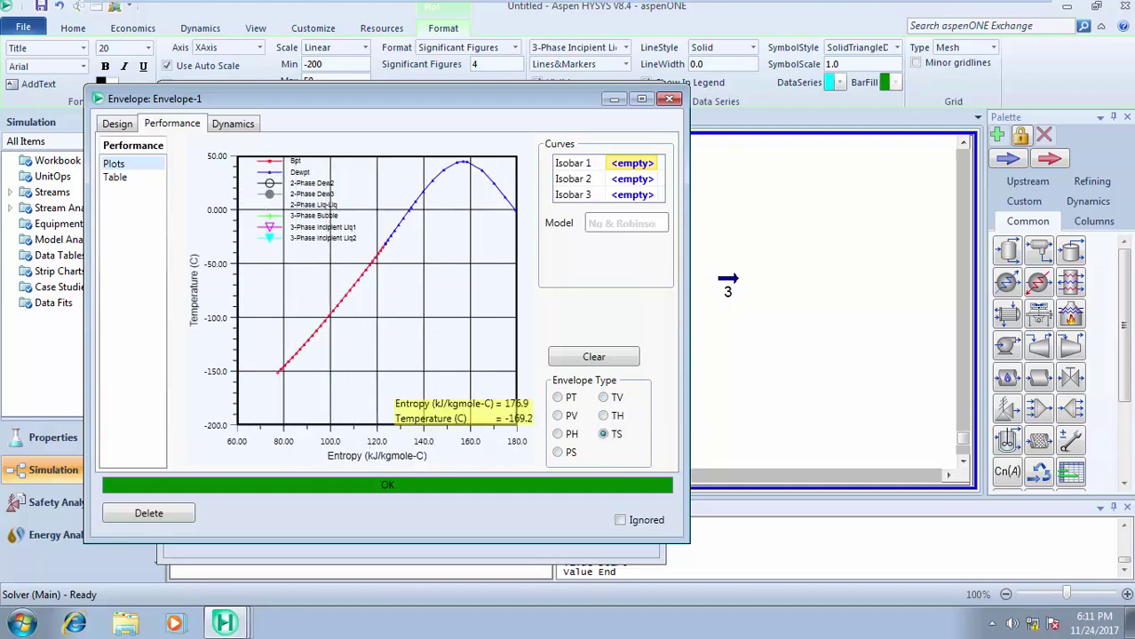
click(556, 397)
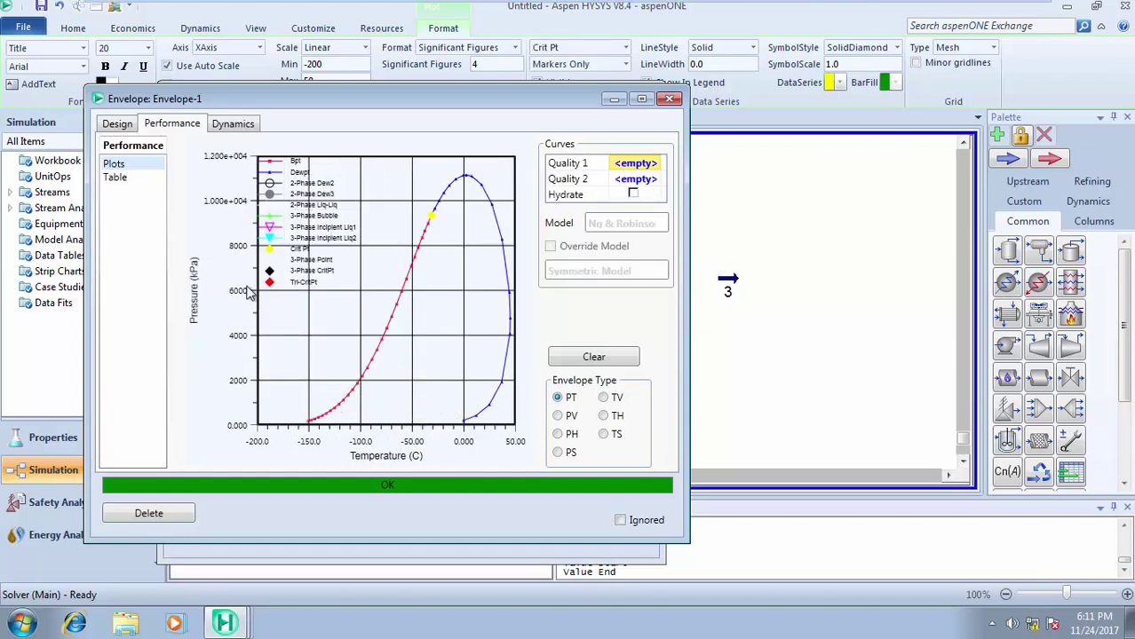
- Review the bubble point table's pressure, temperature, volume, enthalpy and entropy data for the envelope, and close the analysis
click(118, 178)
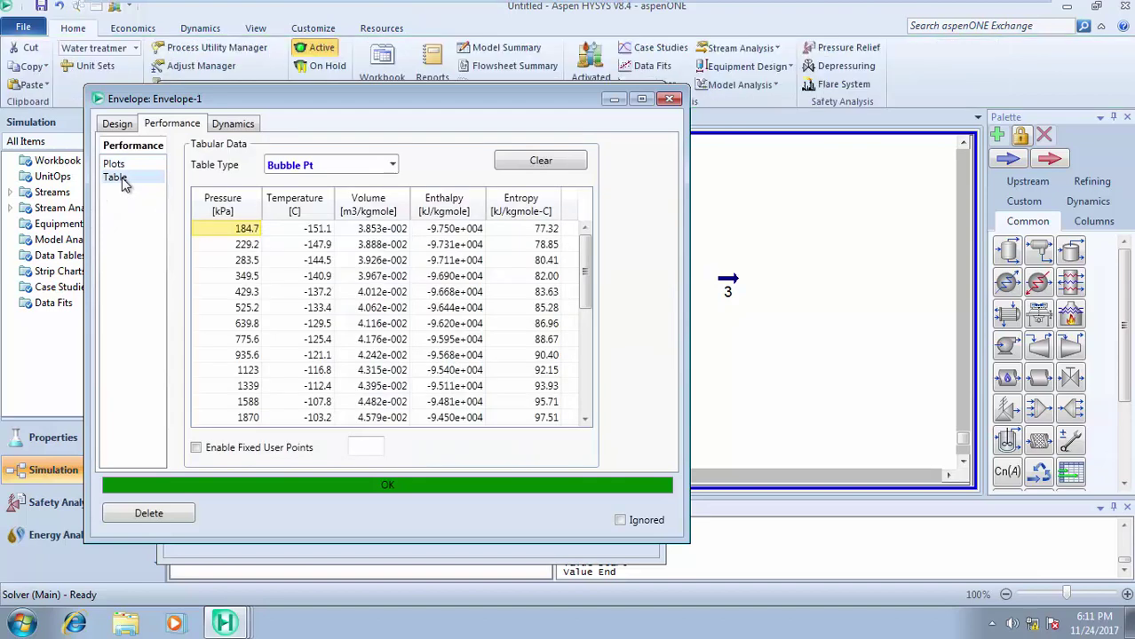
mouse_move(441, 383)
mouse_move(327, 233)
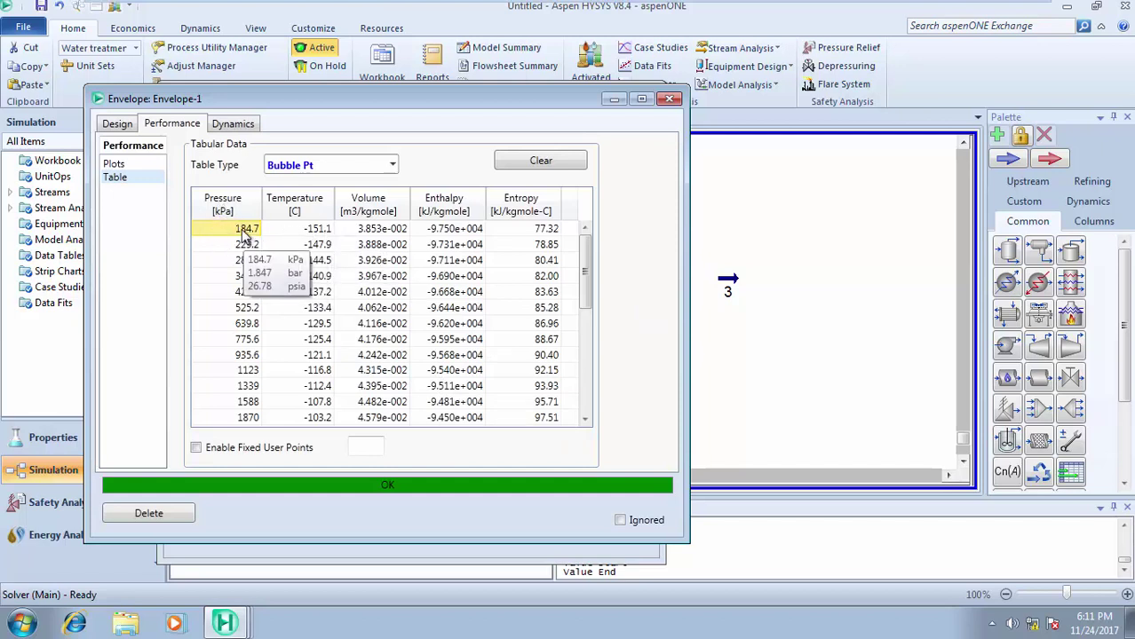
mouse_move(379, 236)
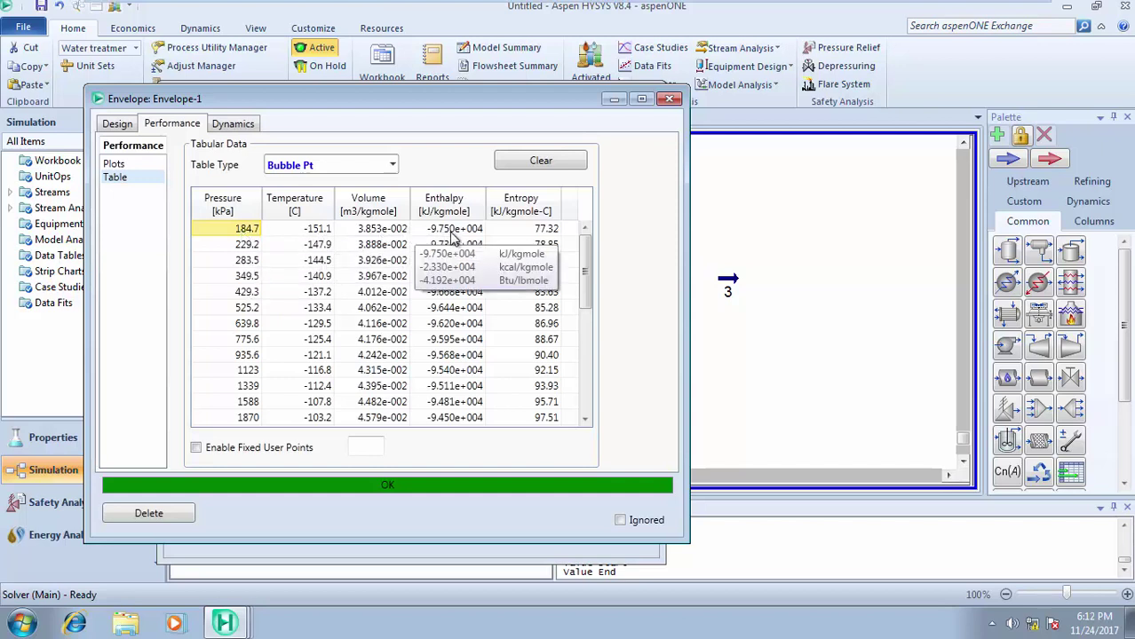
mouse_move(248, 253)
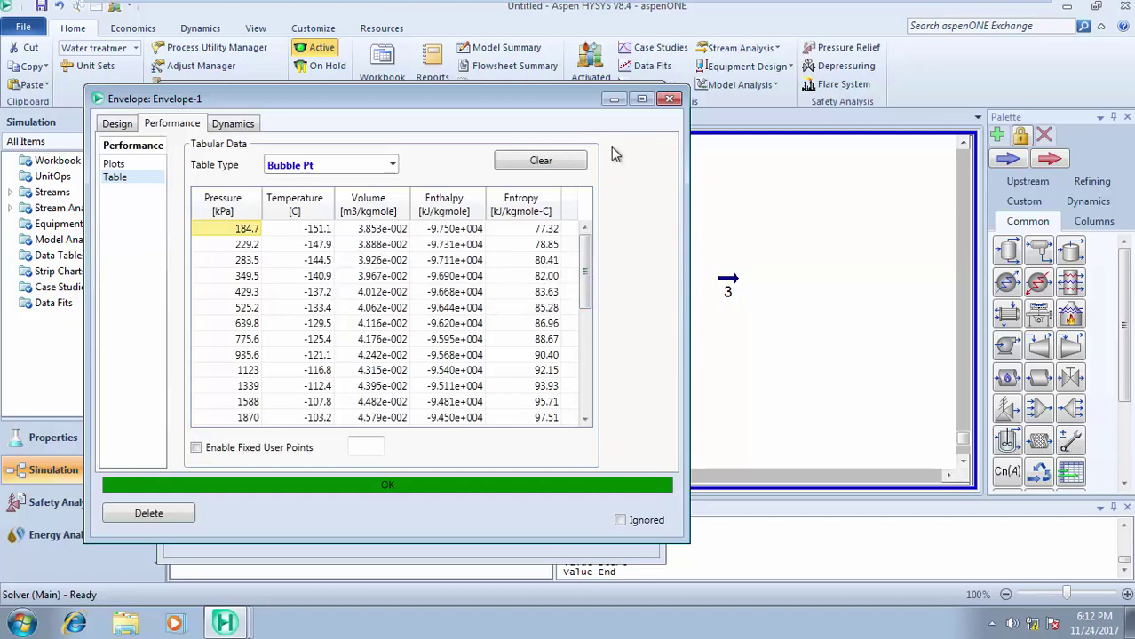
click(672, 99)
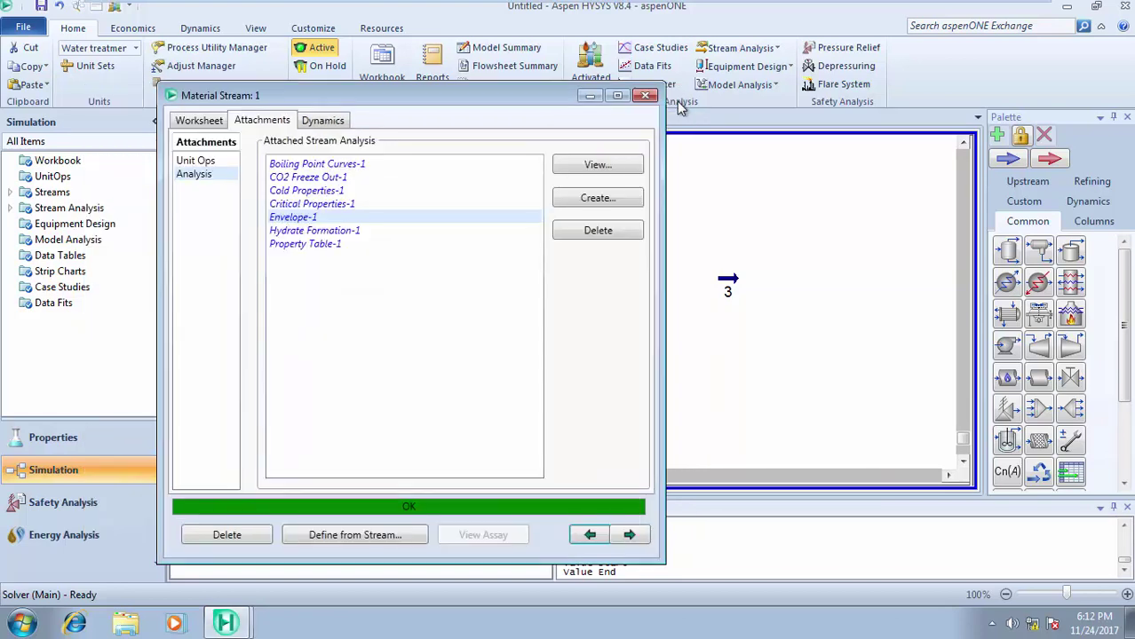
- Open the Hydrate Formation analysis of stream 1 and set its model to CSM
click(335, 232)
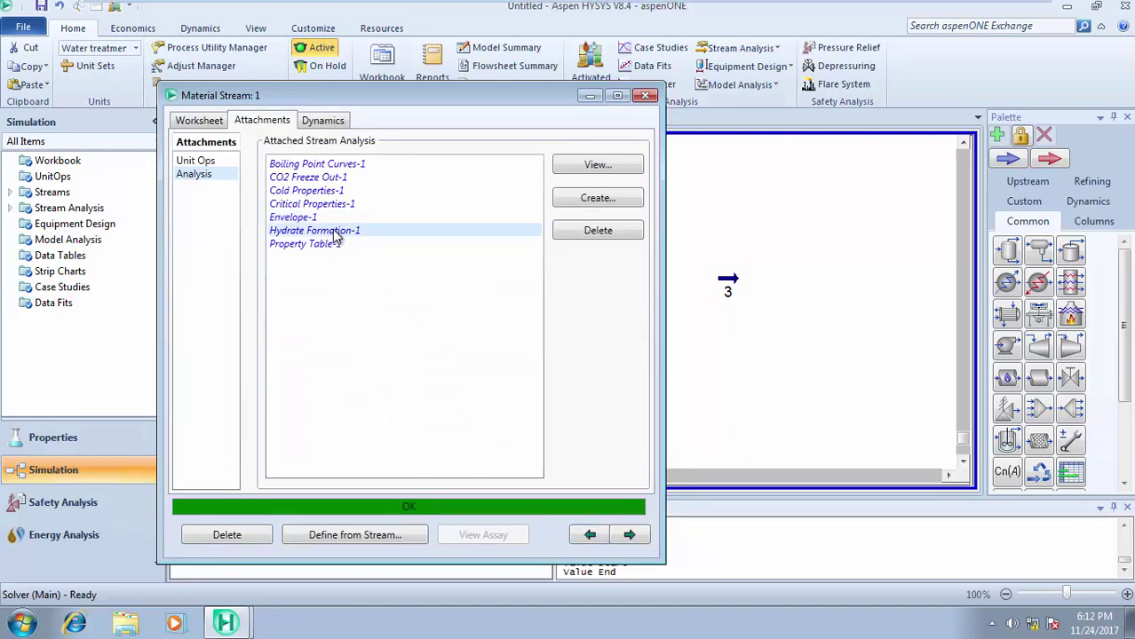
click(590, 167)
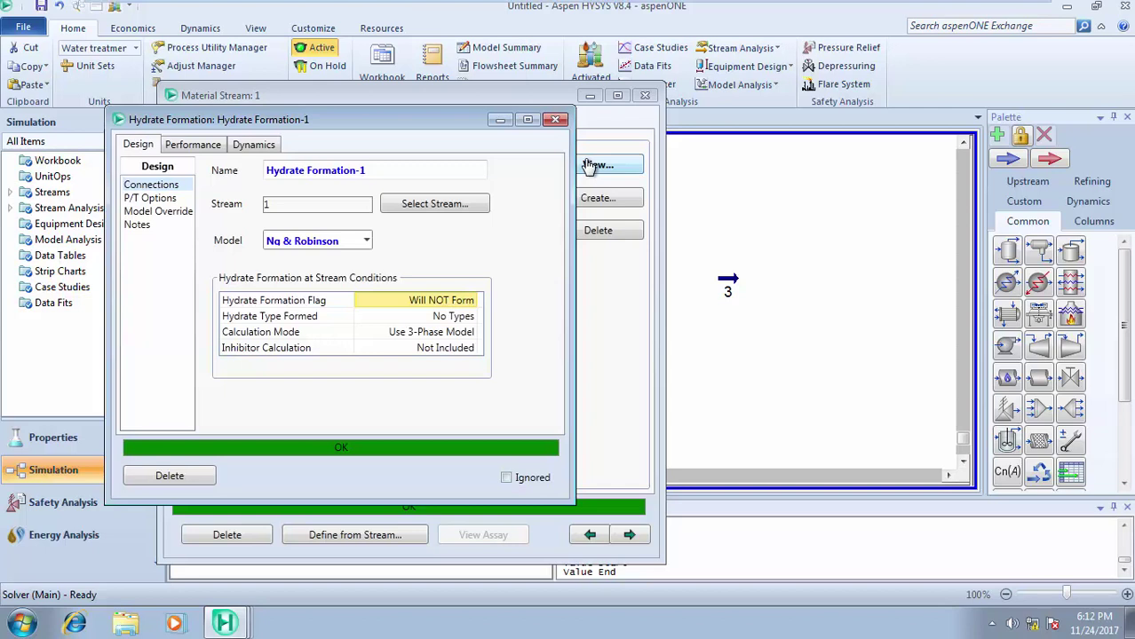
click(364, 241)
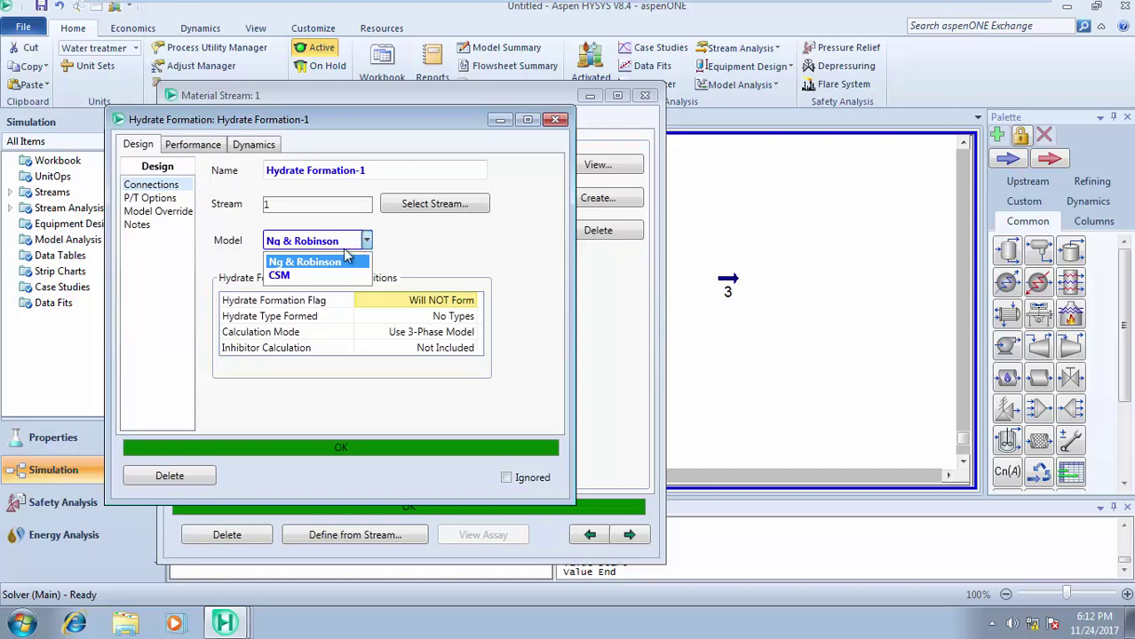
click(329, 277)
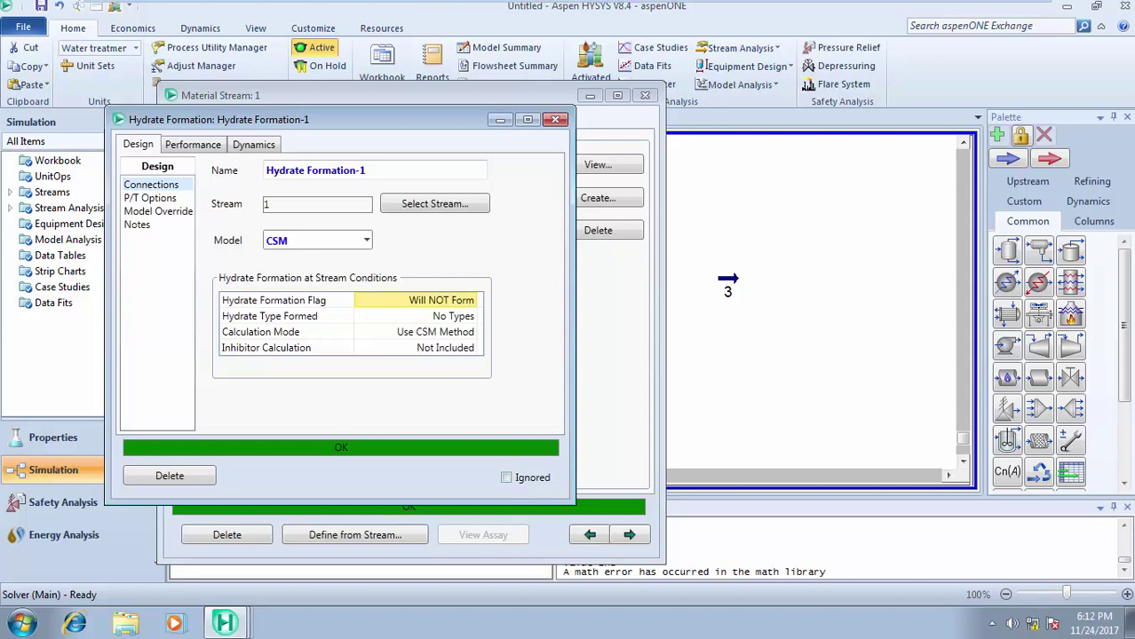
- Check the available hydrate models and stream-condition results, review the formation temperature and pressure, and close the analysis
click(367, 240)
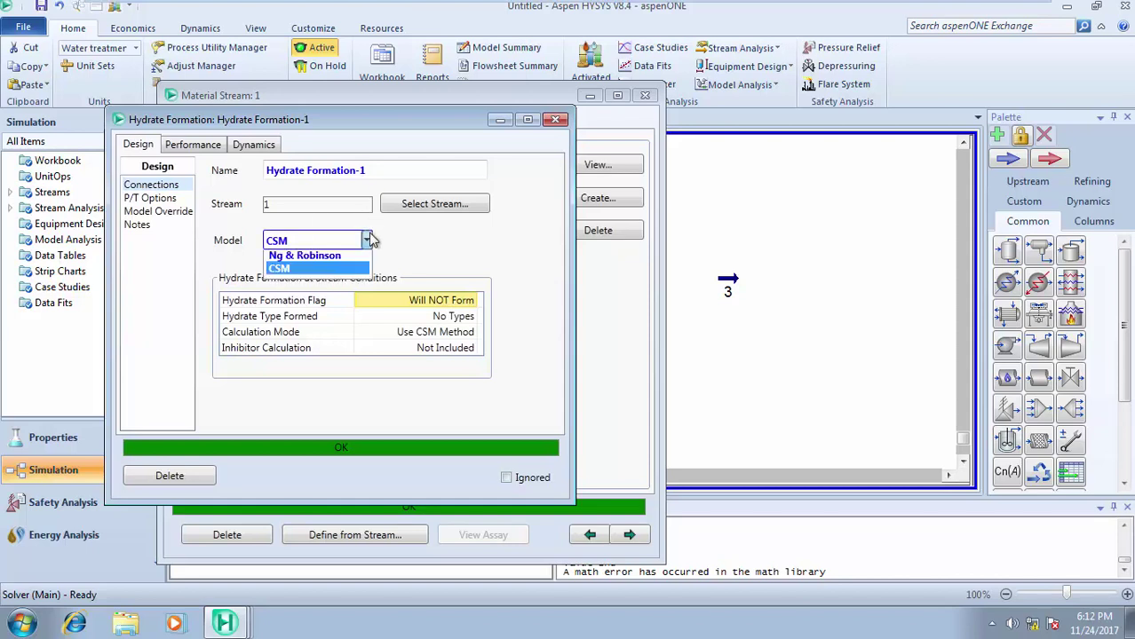
click(368, 240)
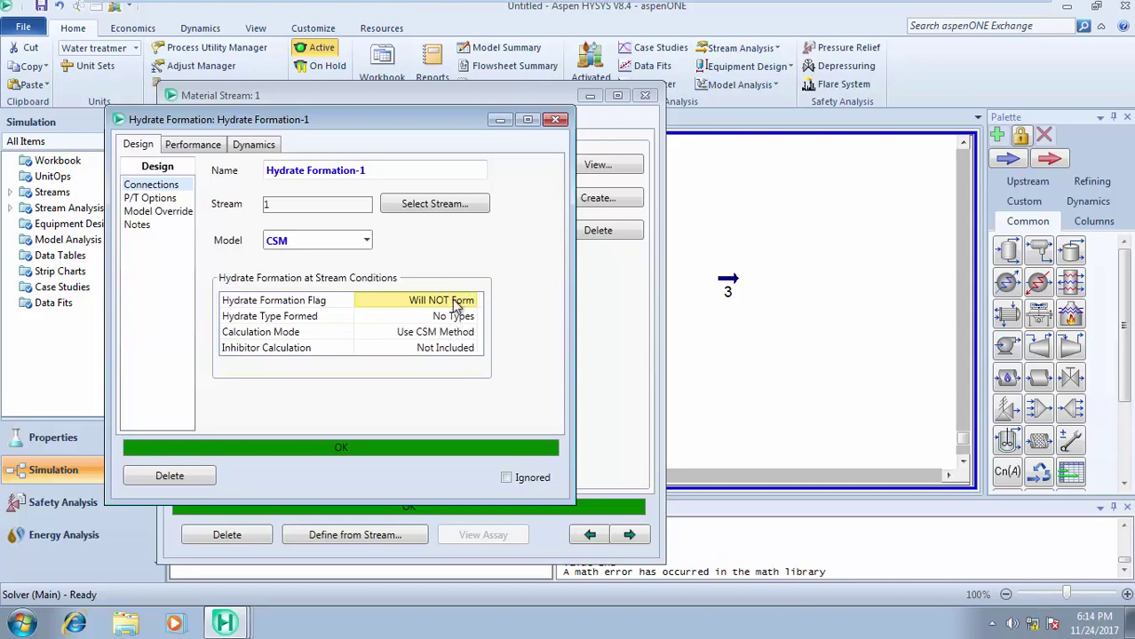
click(180, 151)
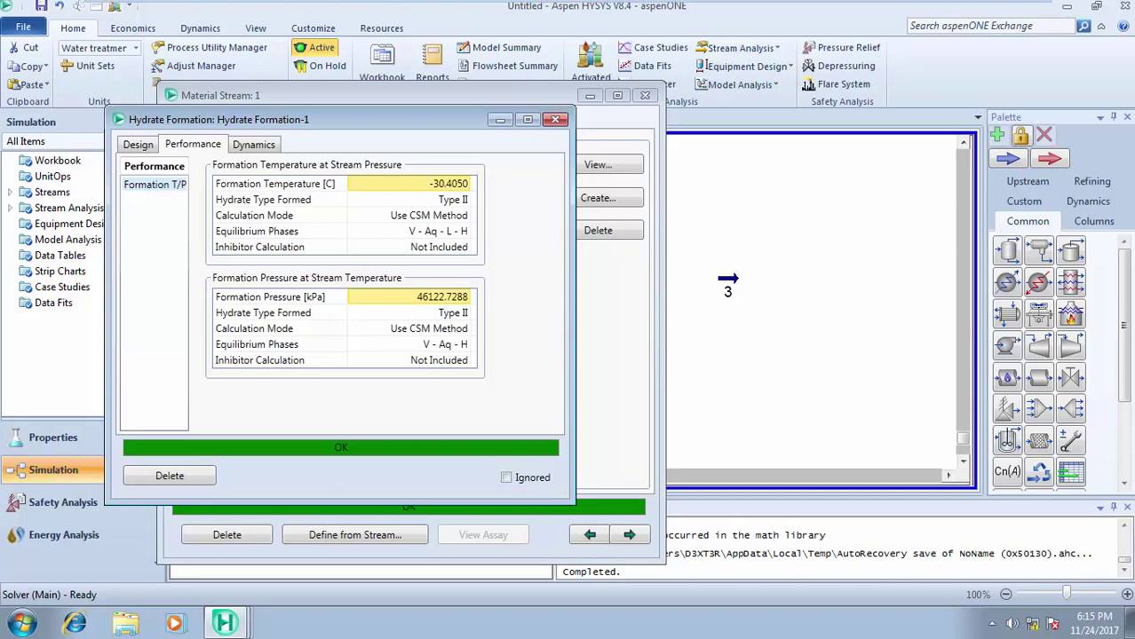
click(555, 119)
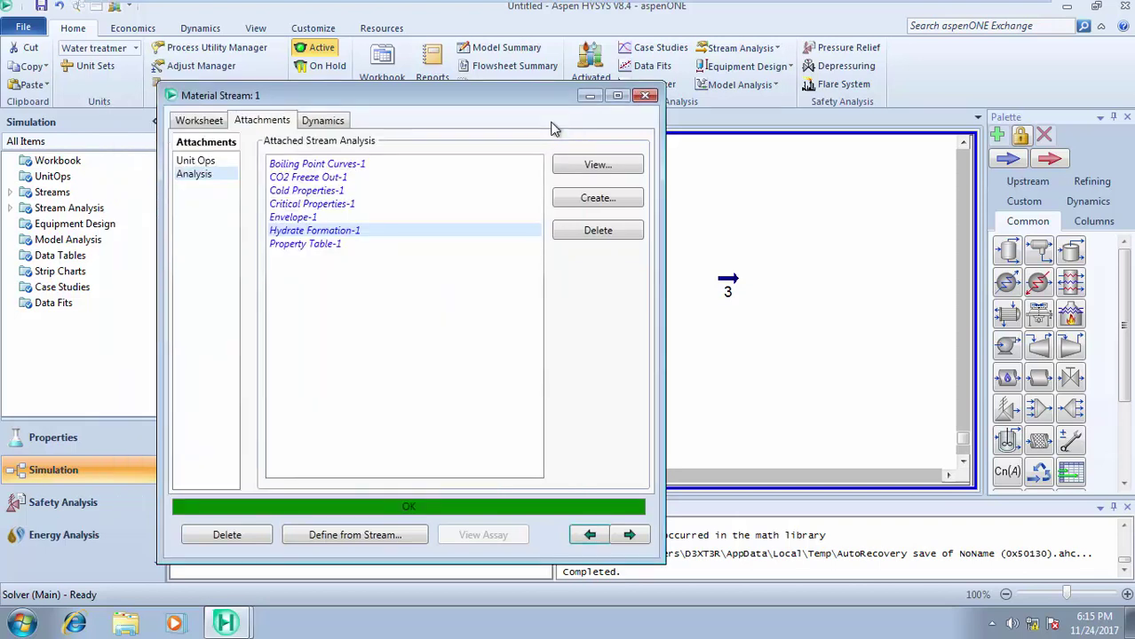
- Open the Property Table analysis of stream 1 and select Temperature in Incremental mode for Variable 1
click(323, 249)
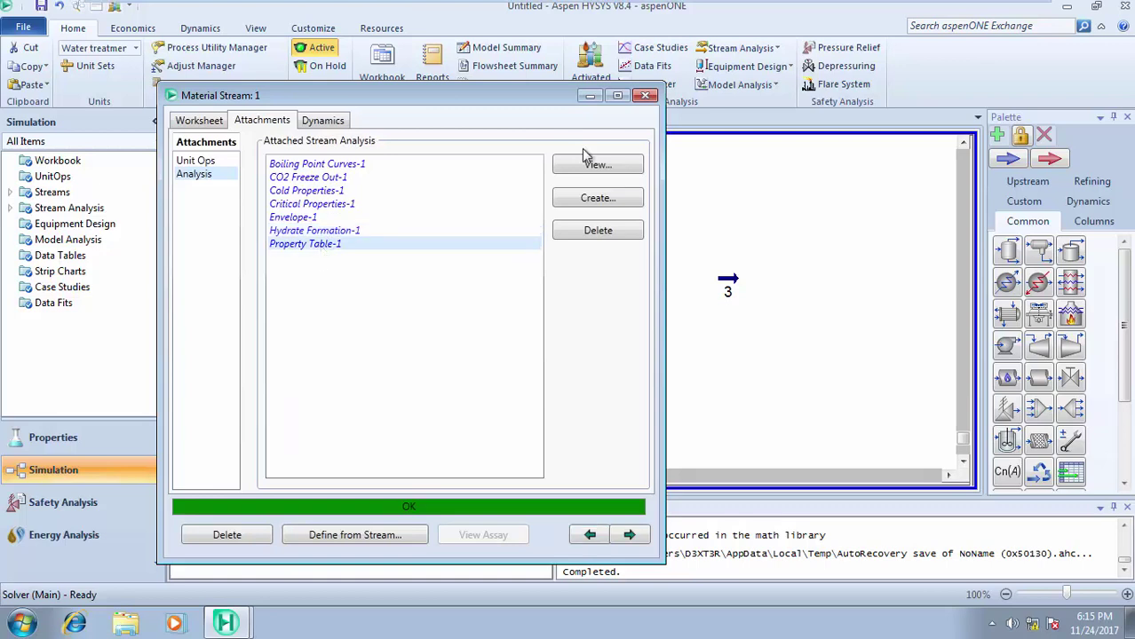
click(620, 165)
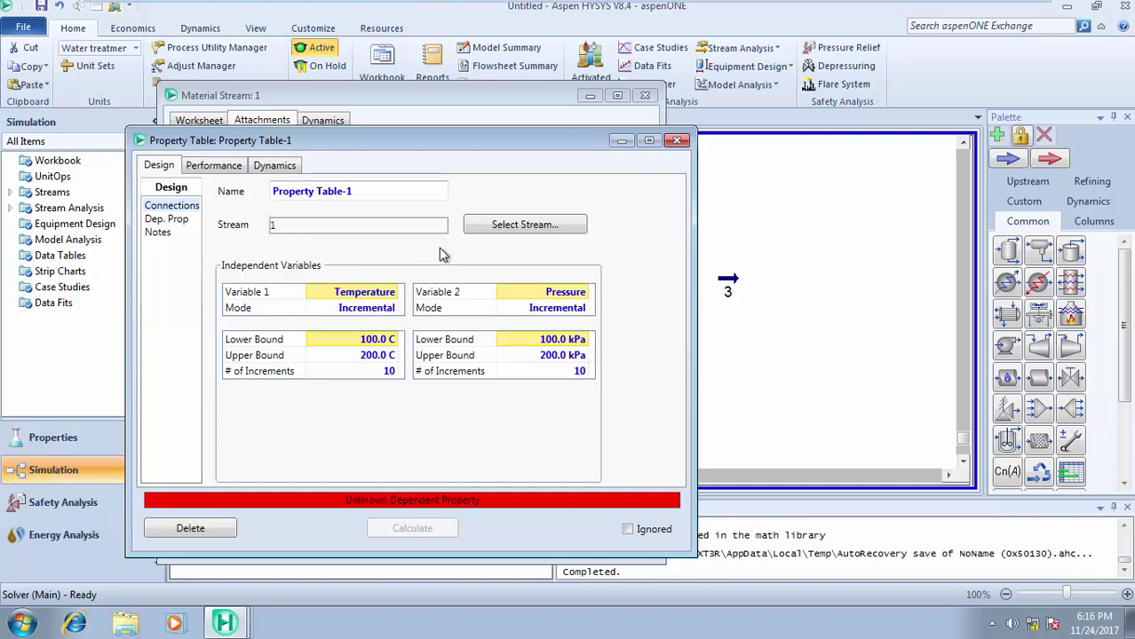
click(380, 297)
click(393, 296)
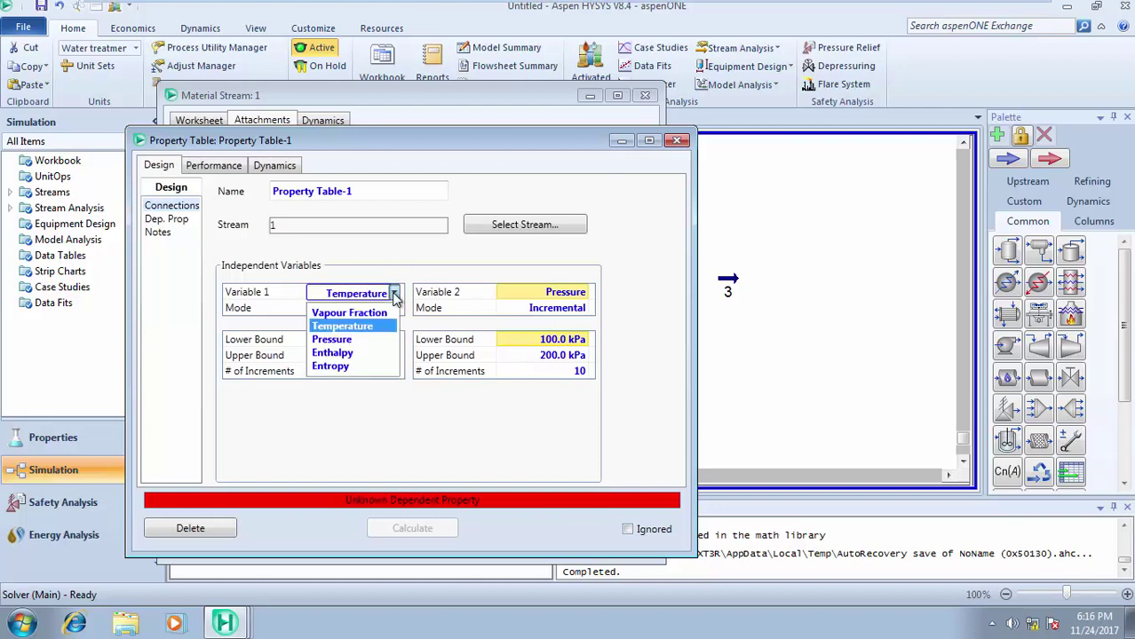
click(355, 327)
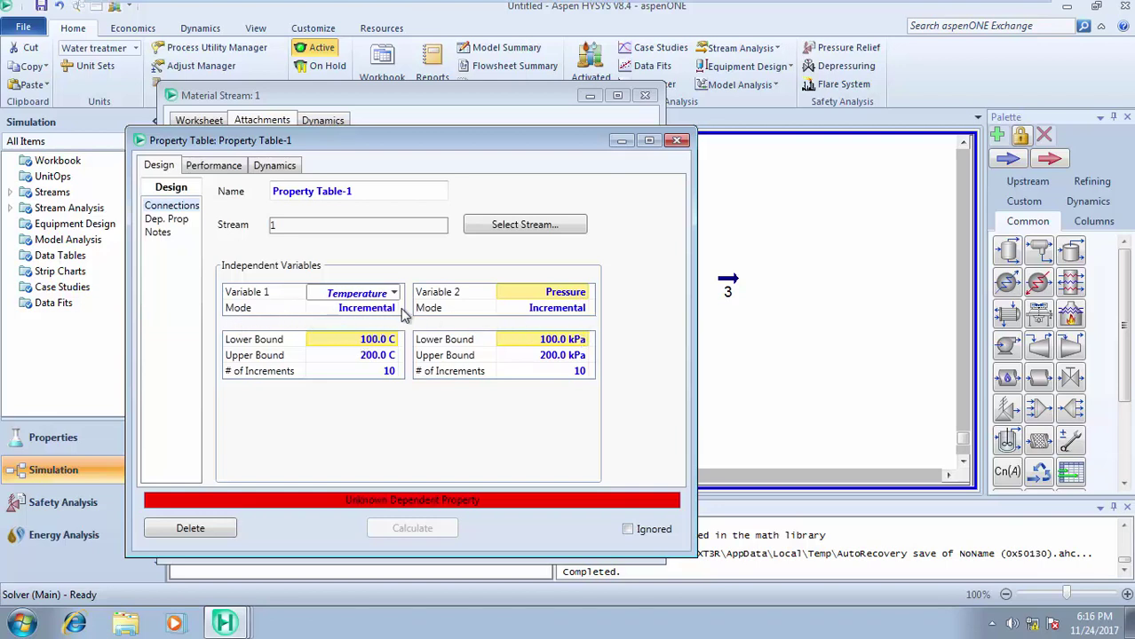
click(373, 308)
click(393, 308)
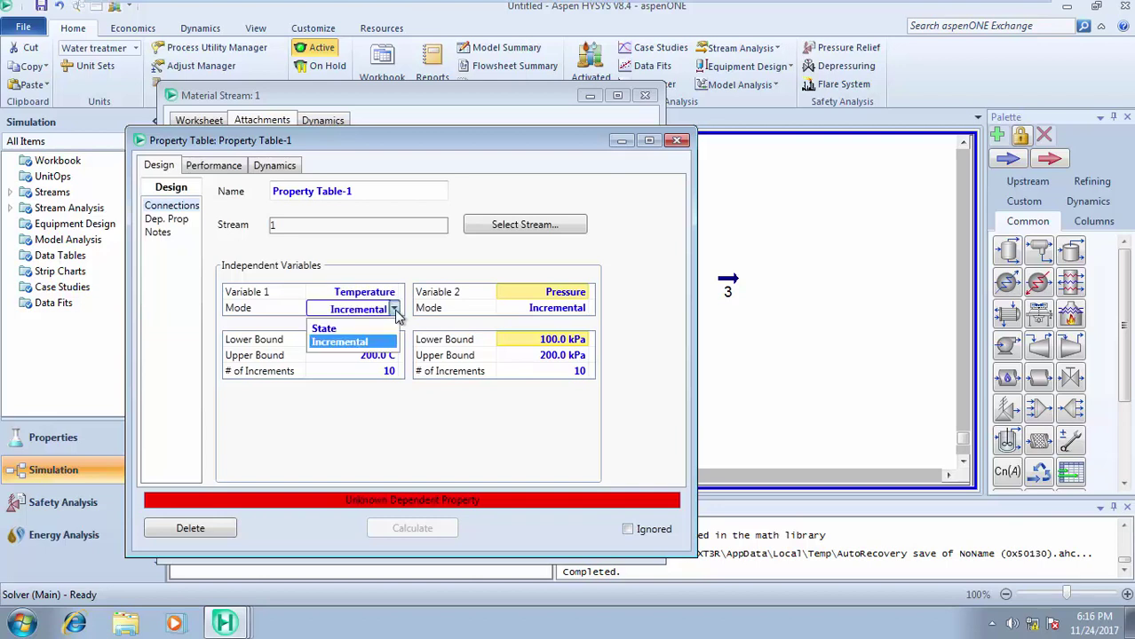
click(395, 315)
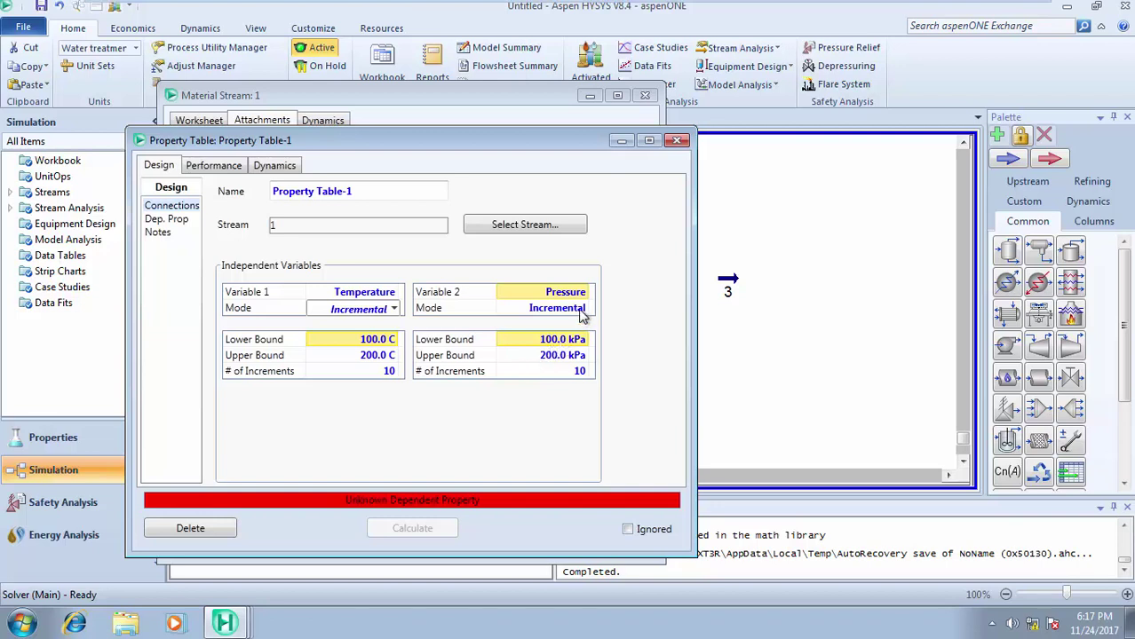
- Set the number of increments for the temperature variable to 20
click(380, 375)
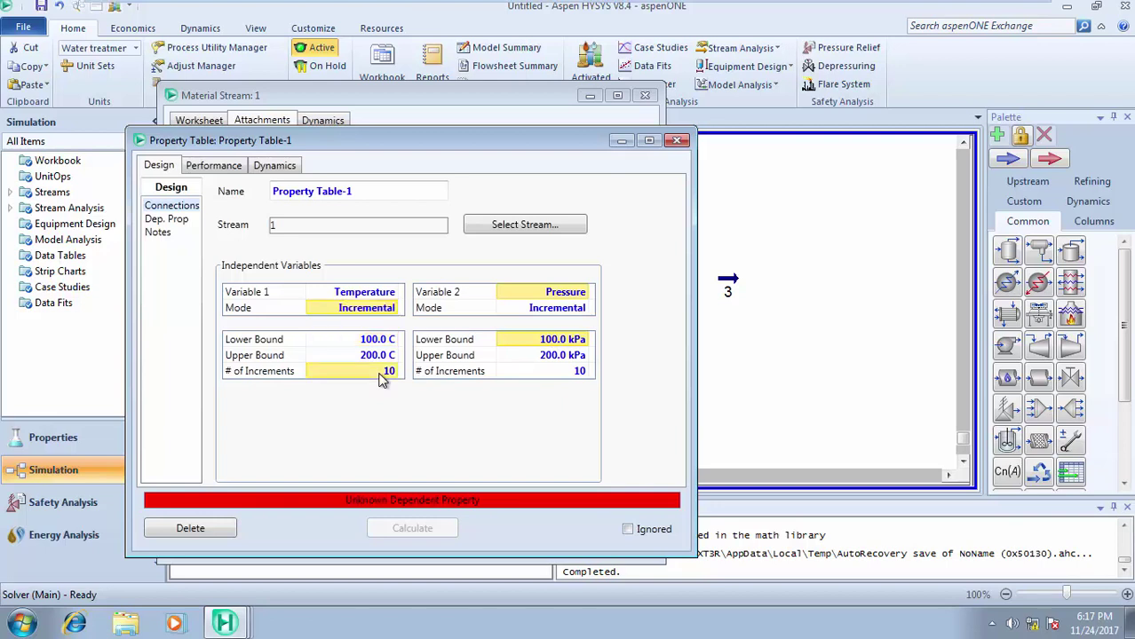
click(381, 375)
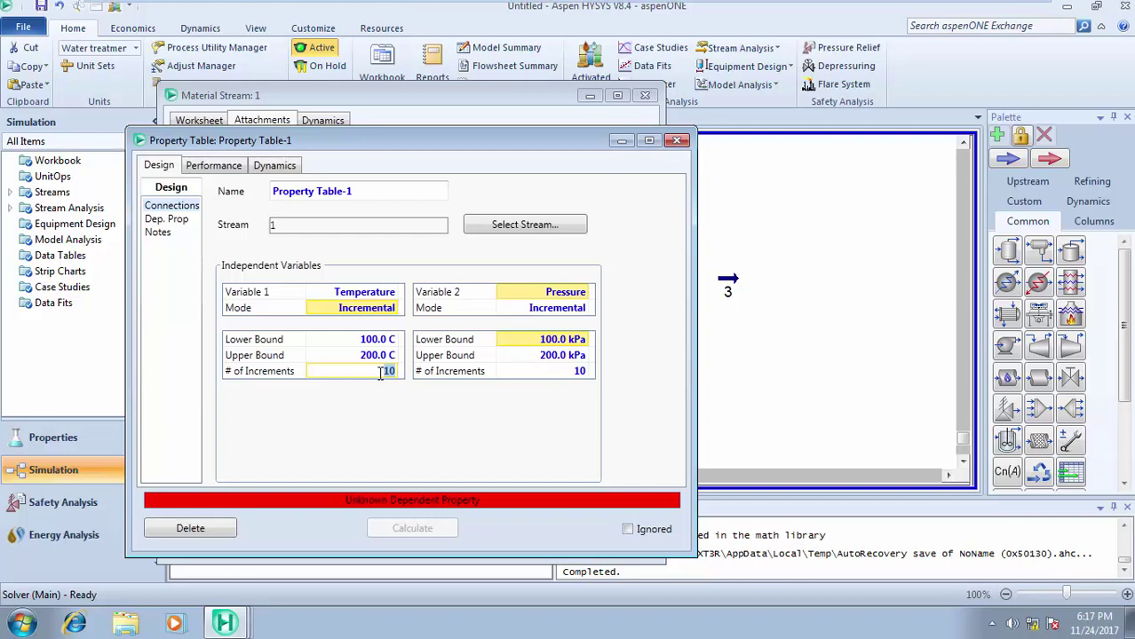
text(20)
key(Return)
click(374, 358)
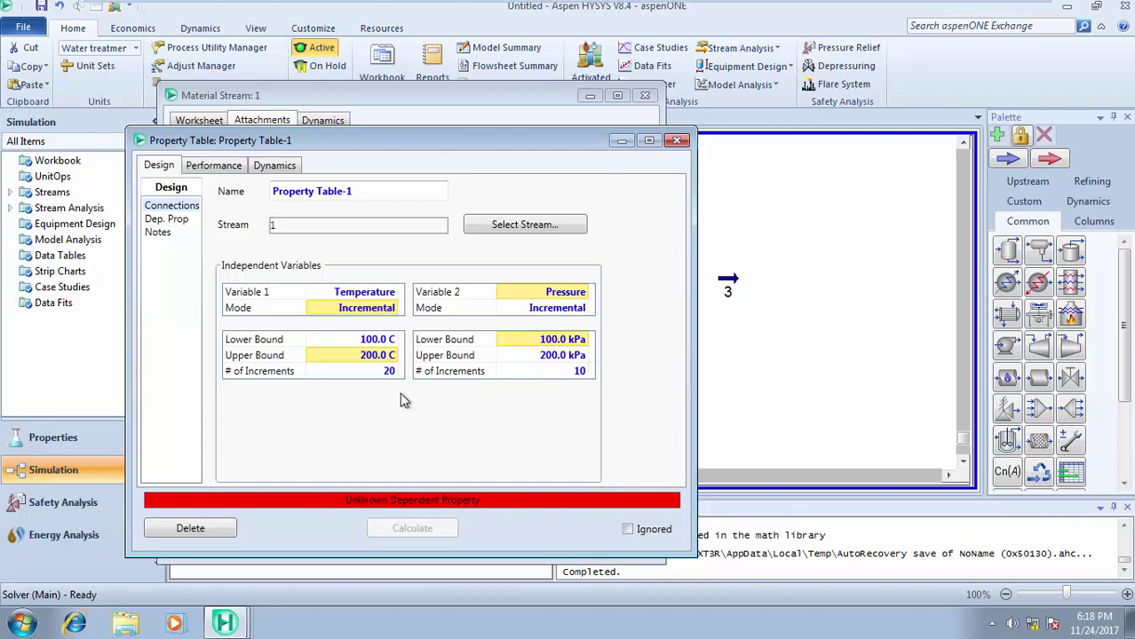
- Switch the pressure variable's mode to State and enter 10 kPa as its first state value
click(568, 308)
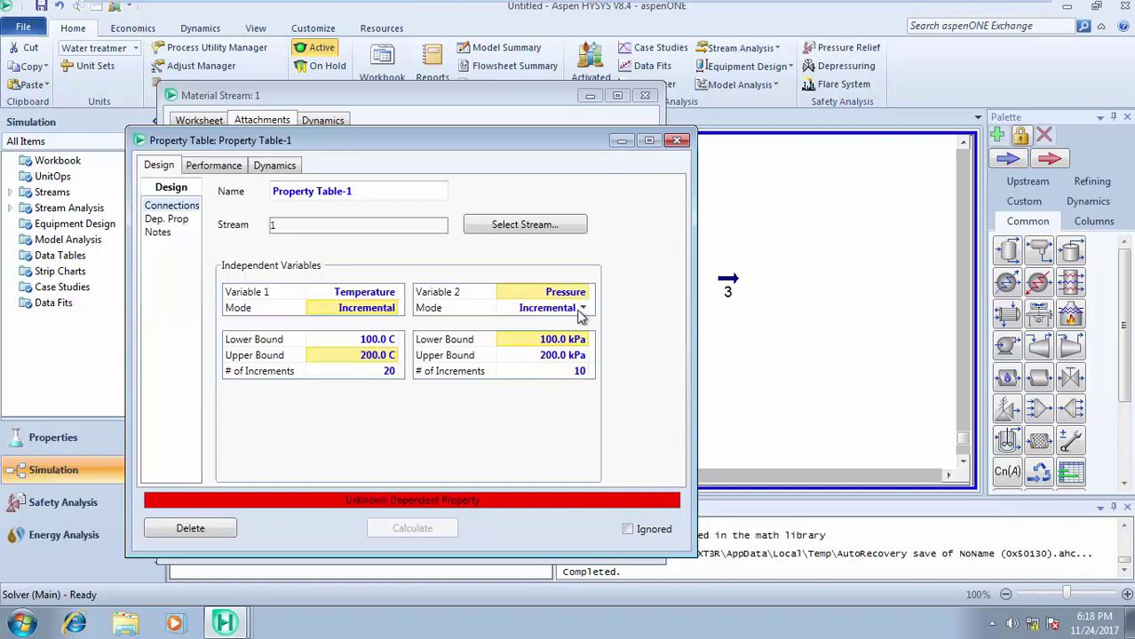
click(585, 308)
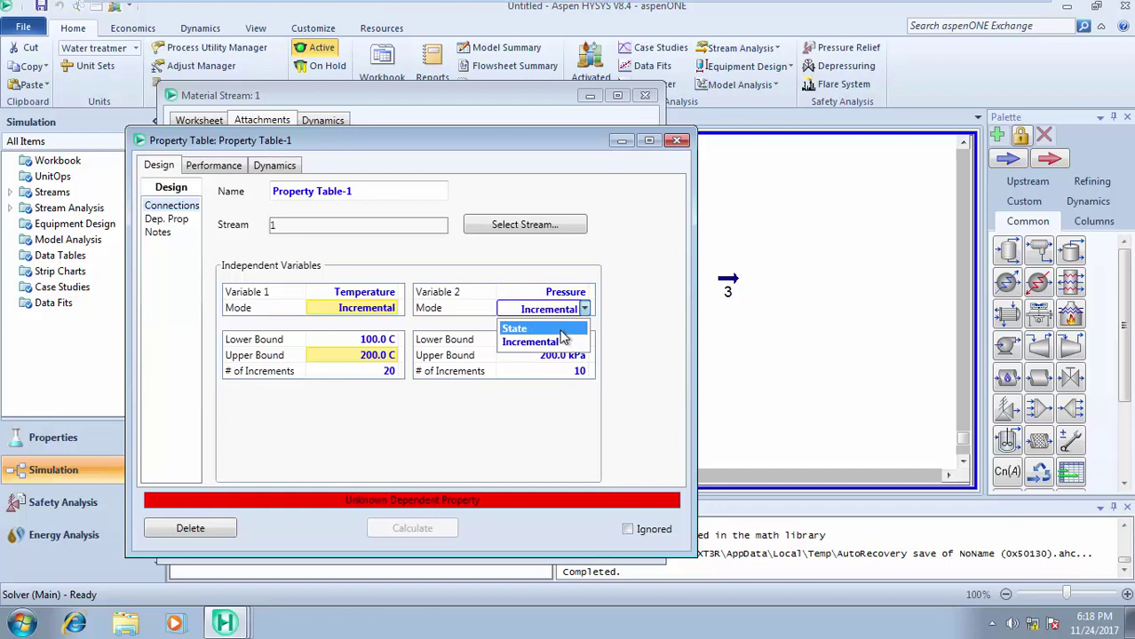
click(560, 331)
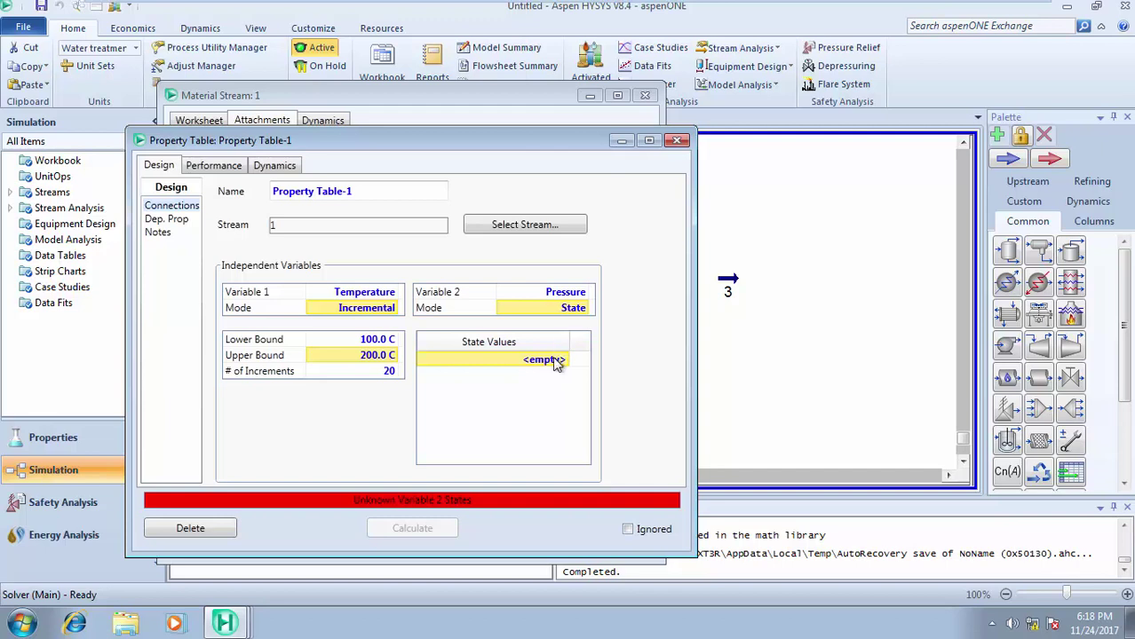
click(554, 360)
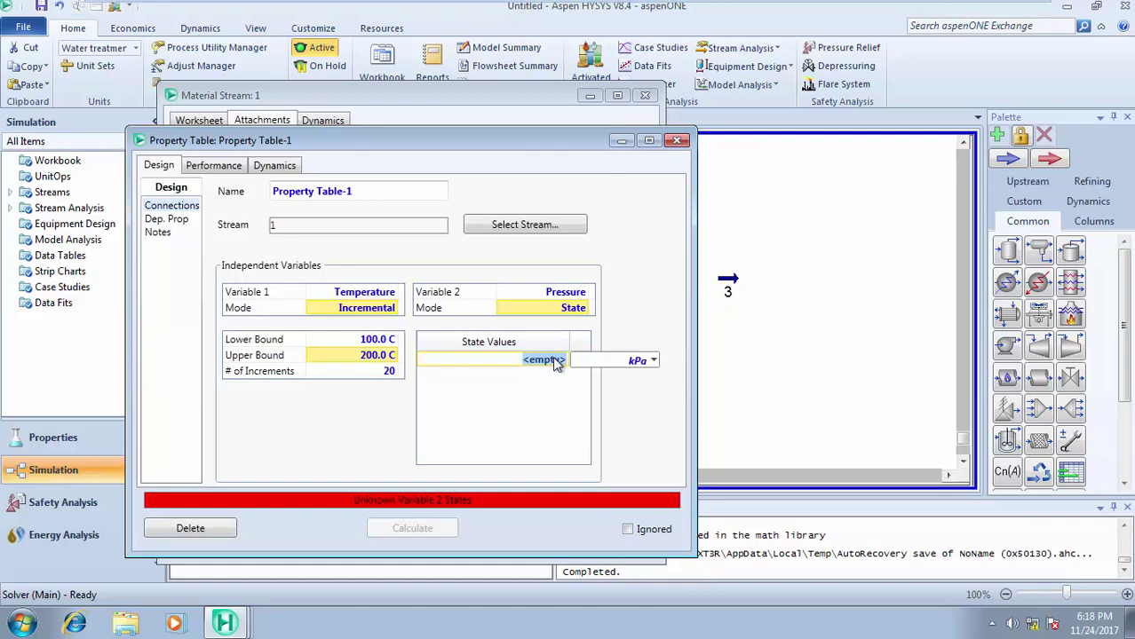
text(10)
key(Return)
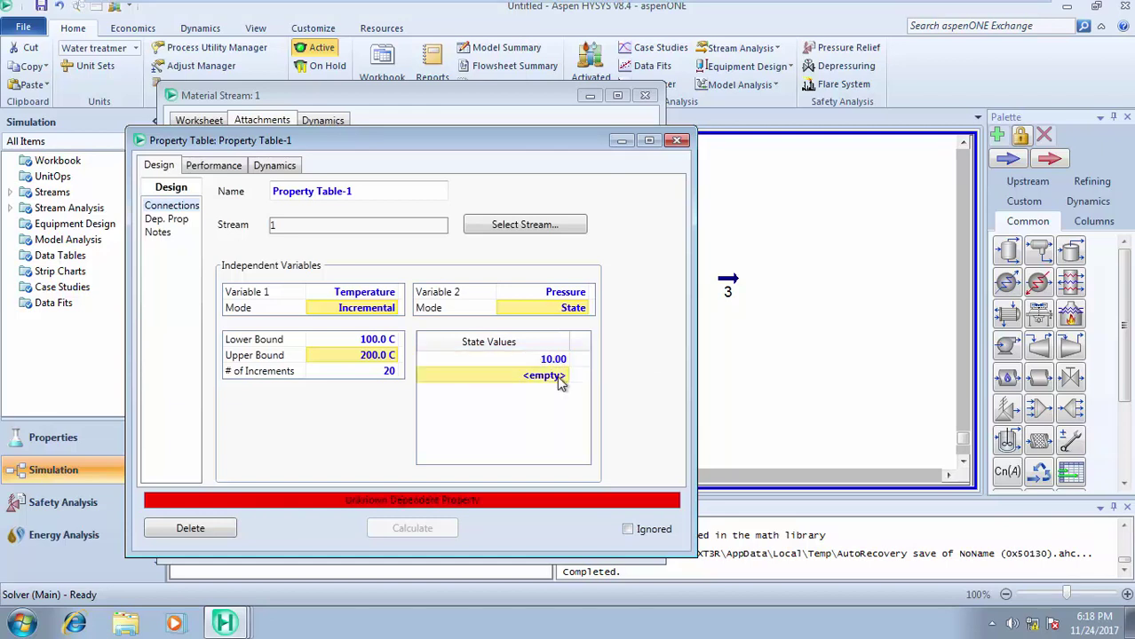
- Add 20, 30 and 40 kPa as further state values for the pressure variable
text(20)
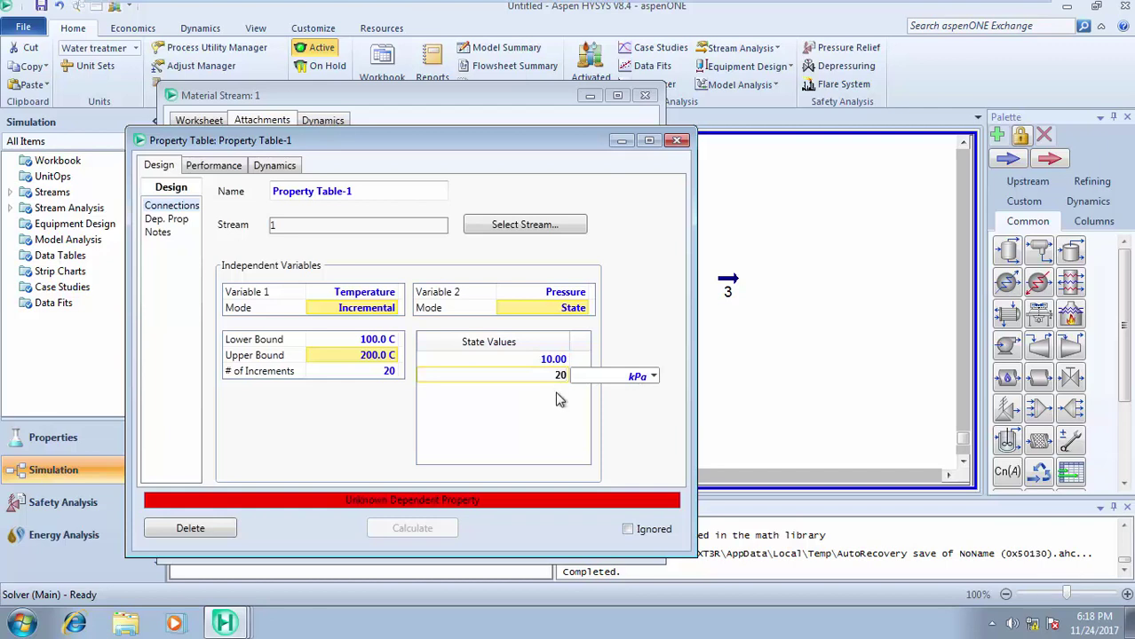
key(Return)
click(550, 396)
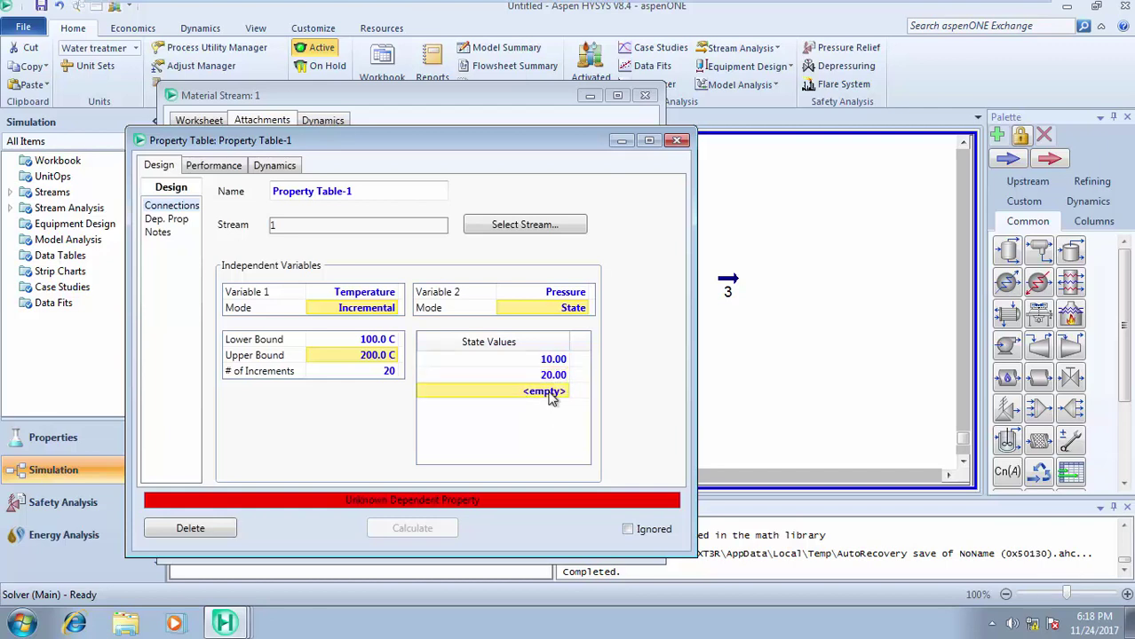
text(30)
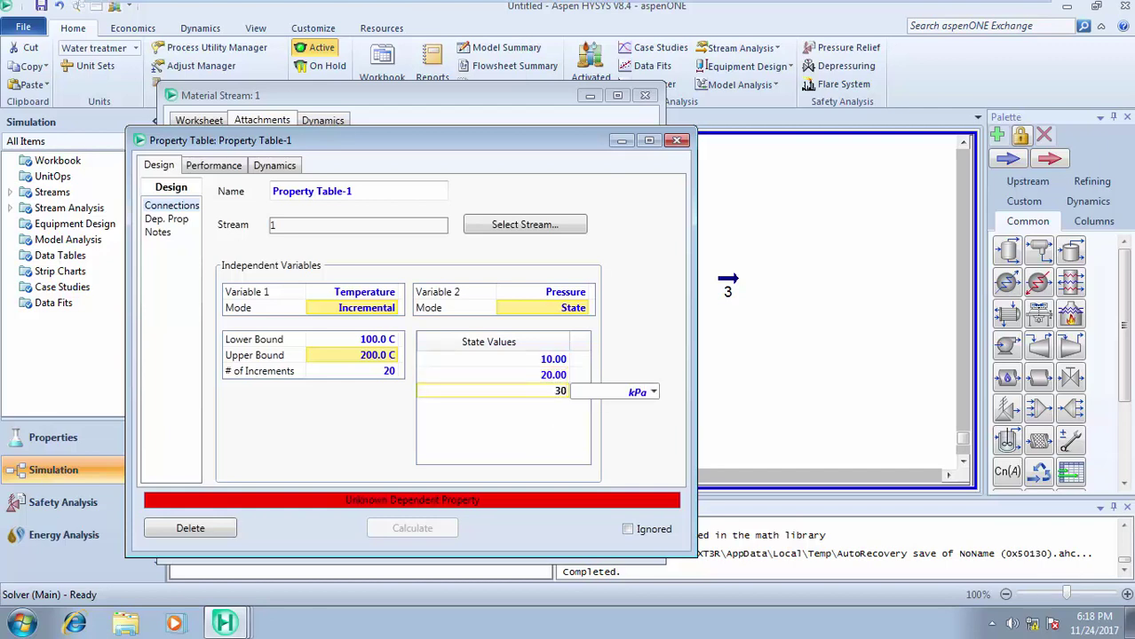
key(Return)
click(551, 409)
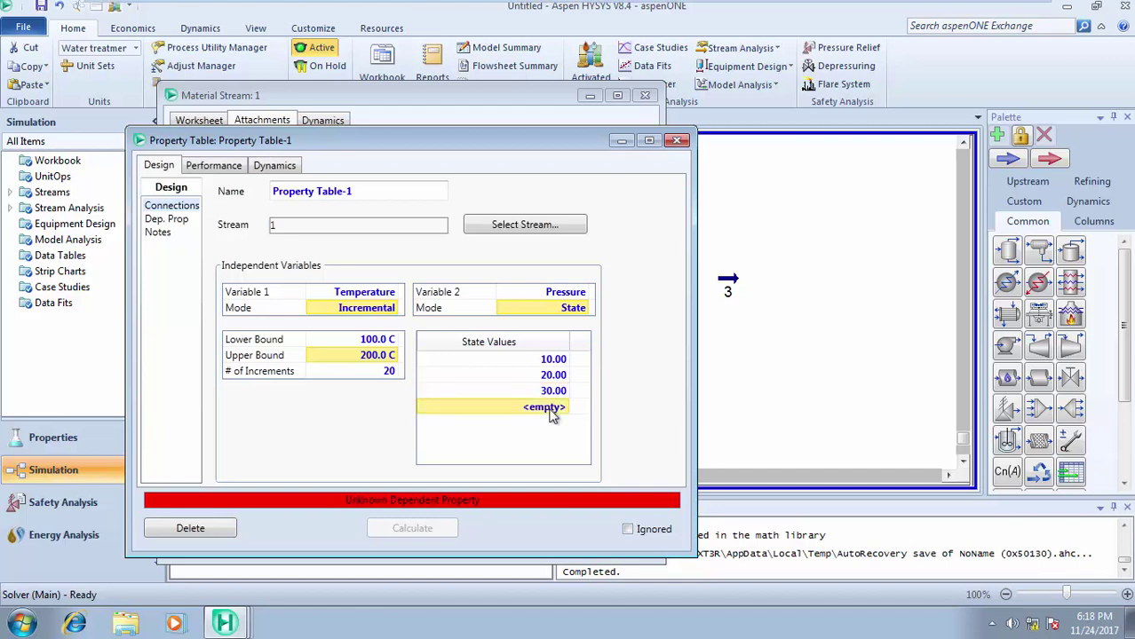
text(40)
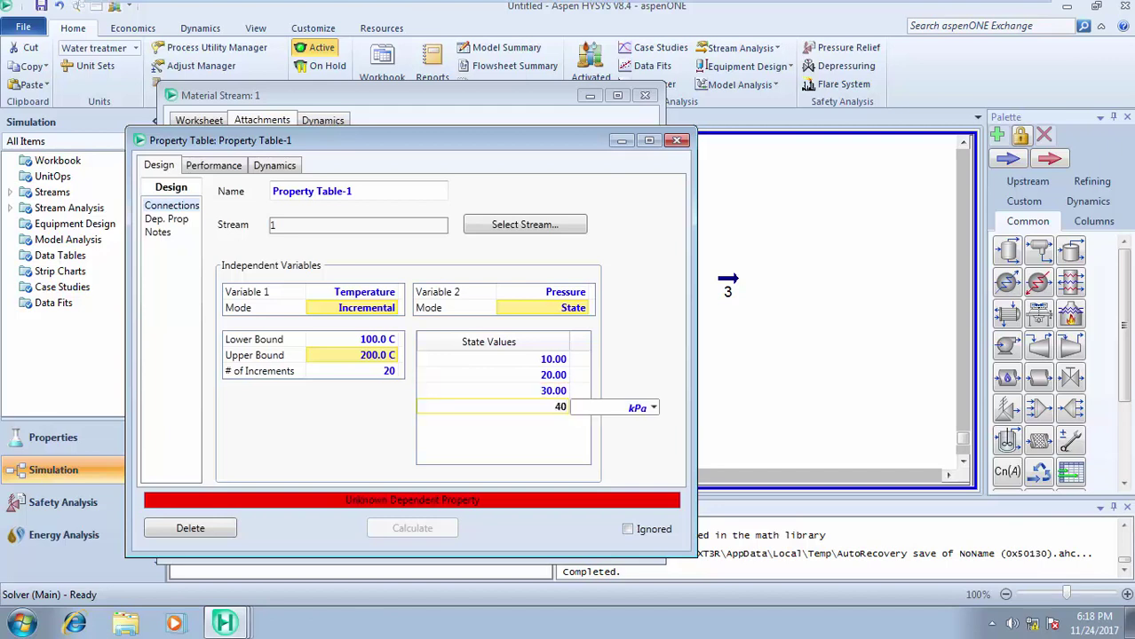
key(Return)
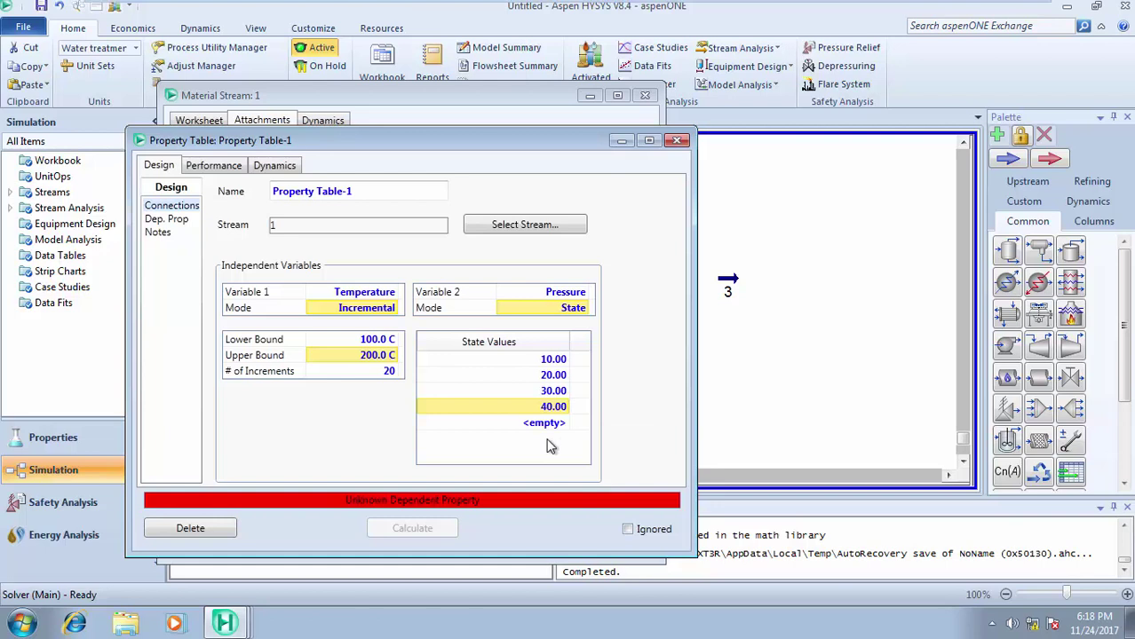
- Extend the pressure state values with 50 and 60 kPa
mouse_move(374, 348)
click(547, 424)
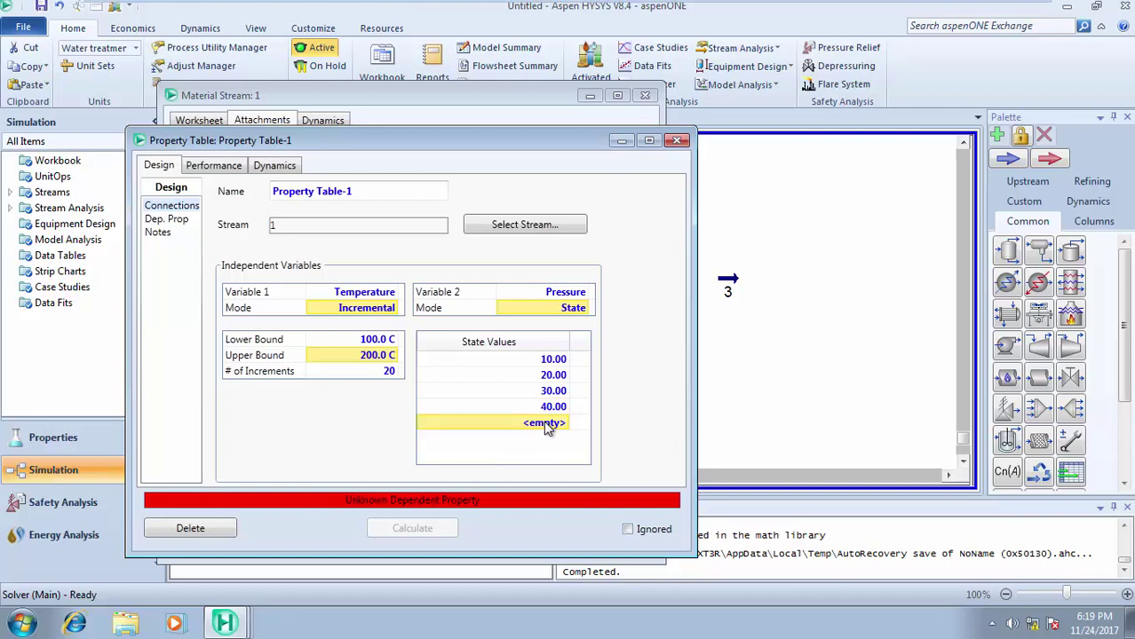
text(50)
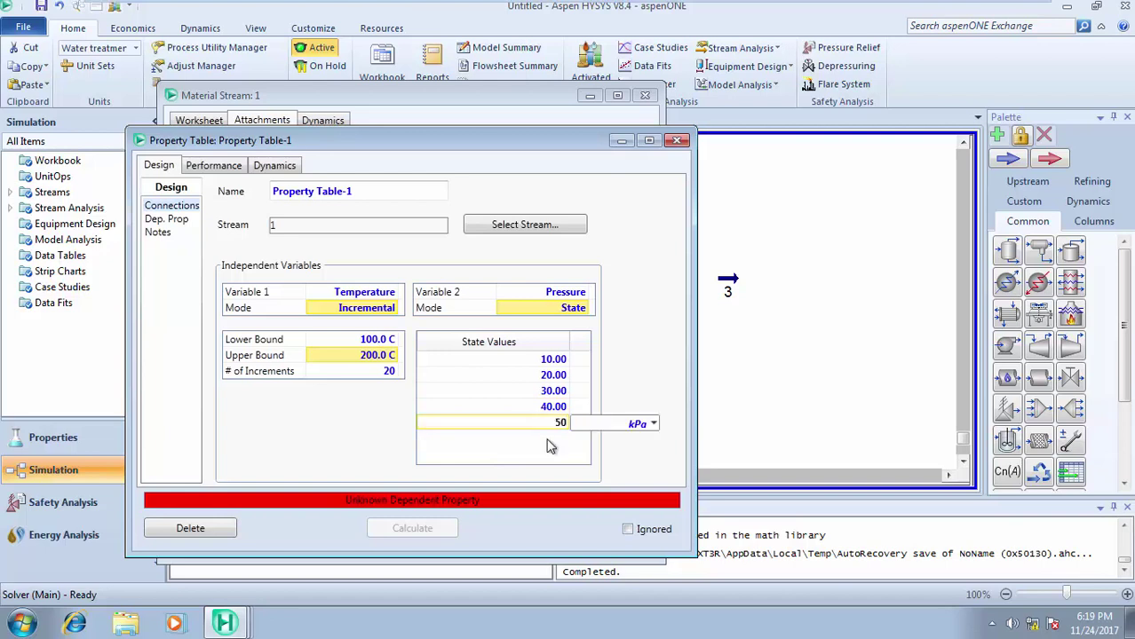
key(Return)
click(550, 440)
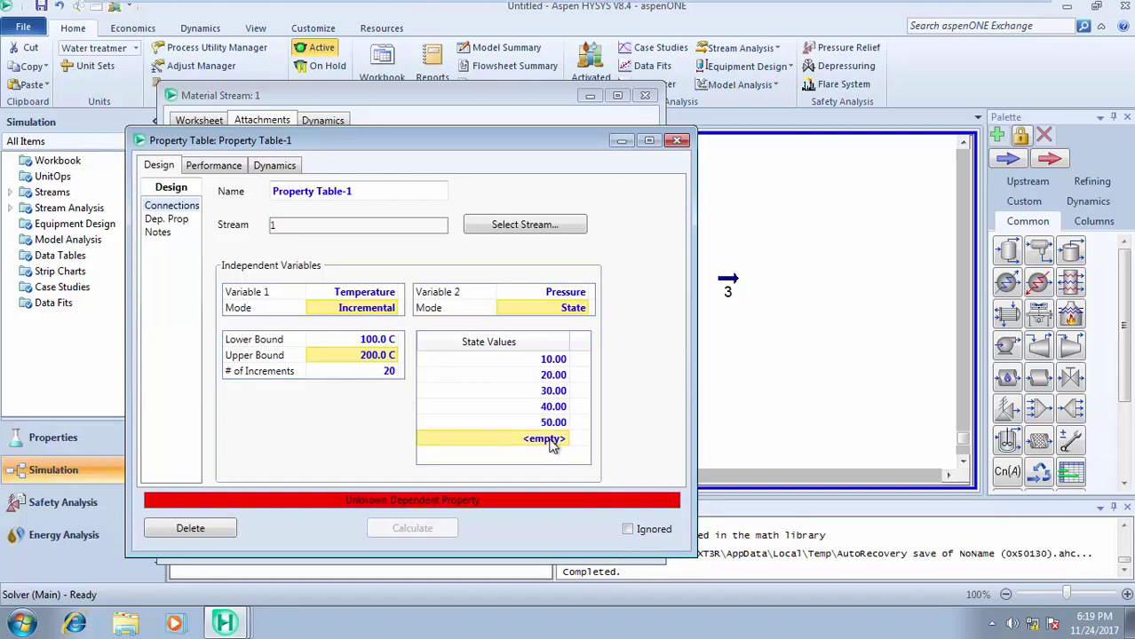
text(60)
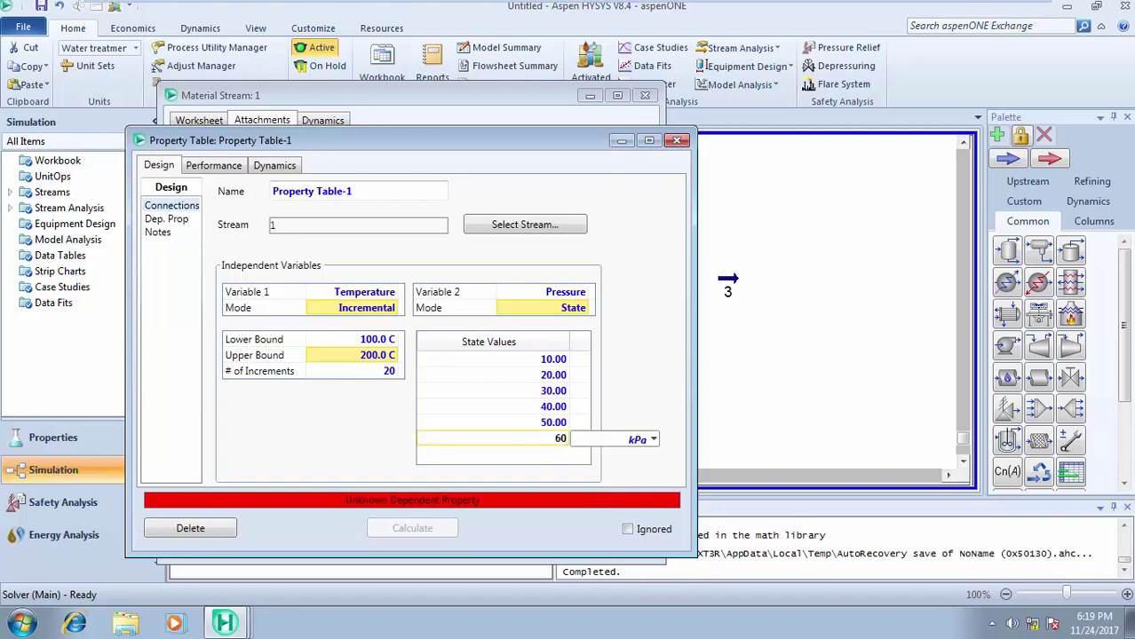
click(523, 397)
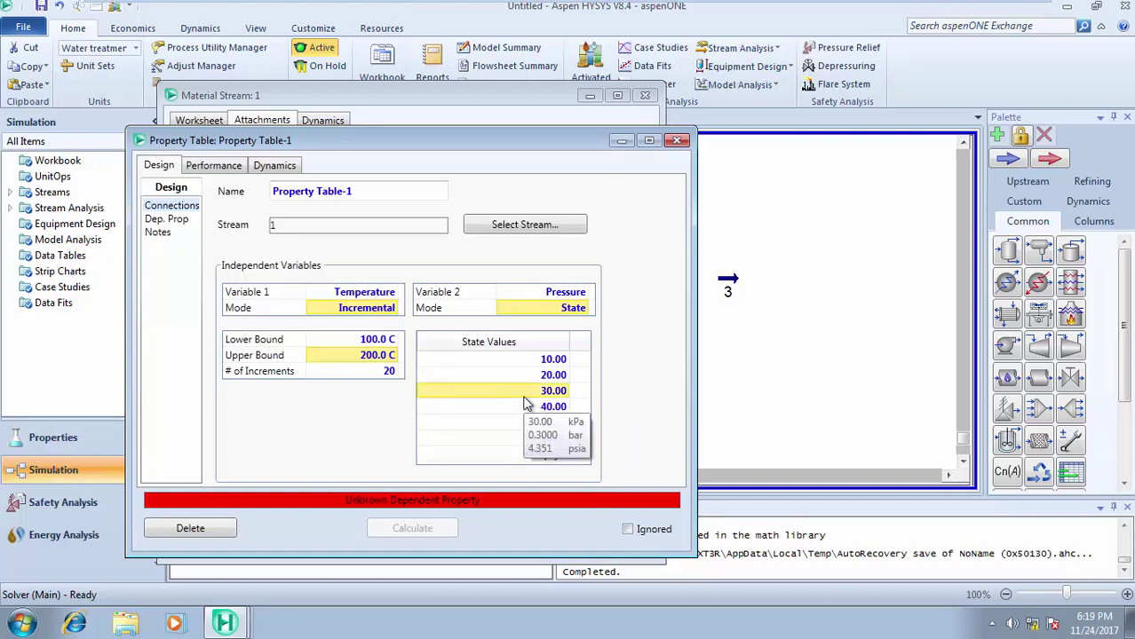
- Add Phase Enthalpy with the Overall specific as the property table's dependent property
click(176, 221)
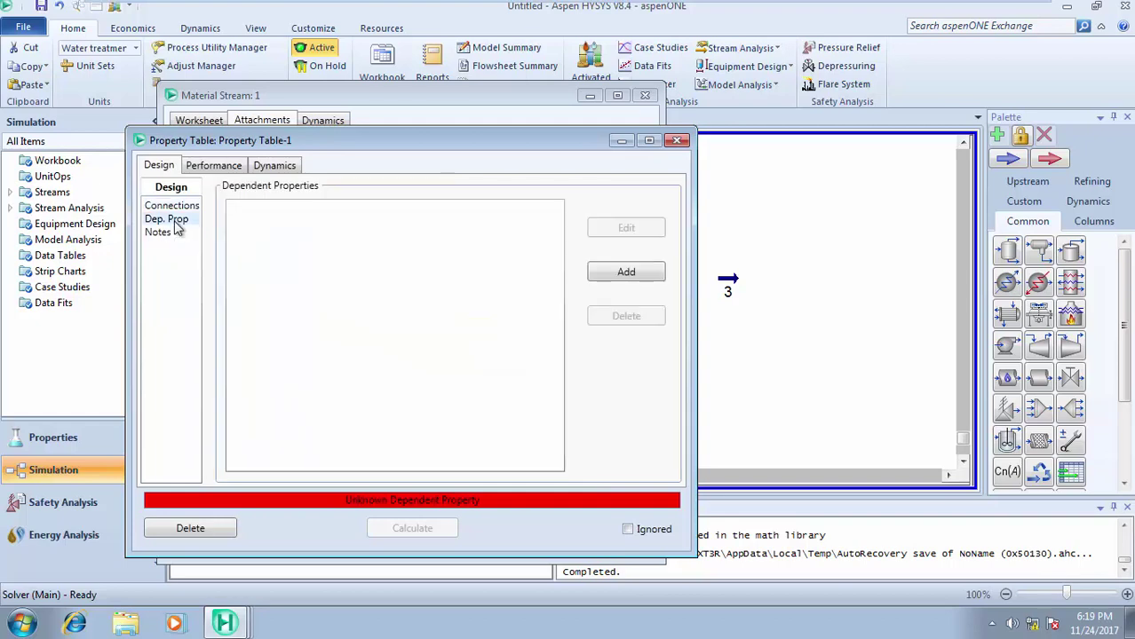
click(626, 272)
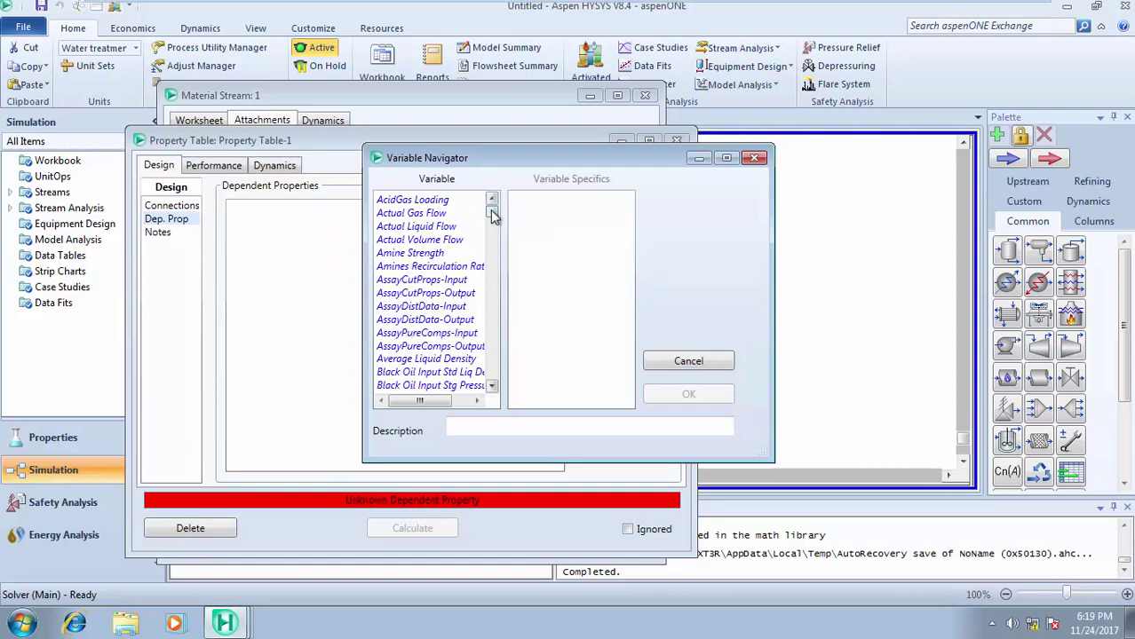
click(491, 386)
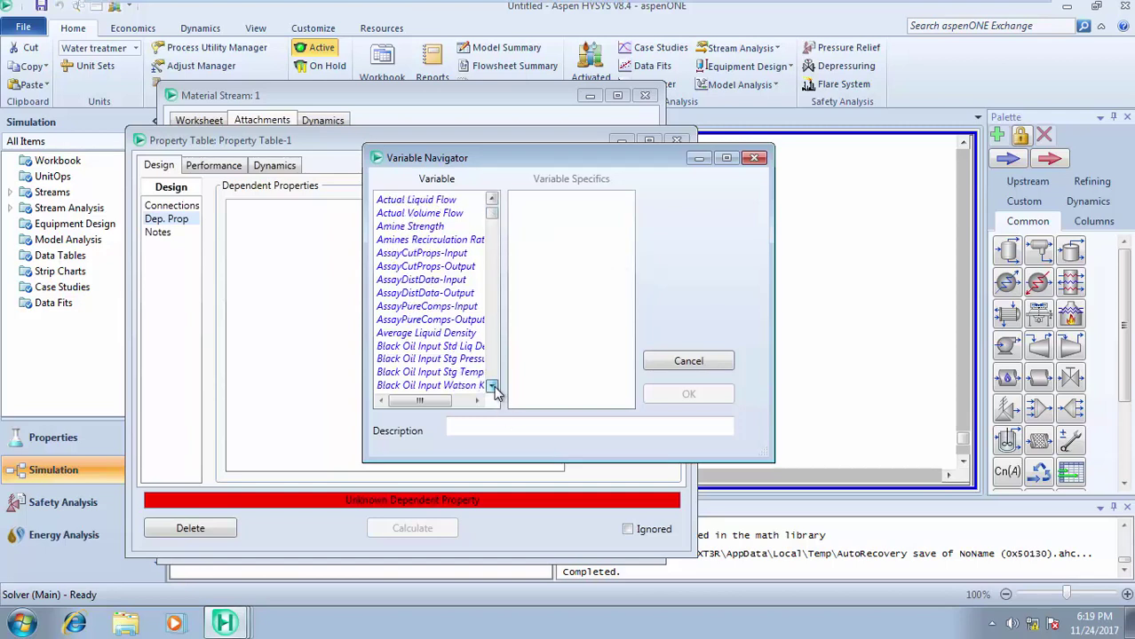
drag(495, 392, 494, 384)
drag(493, 241, 493, 371)
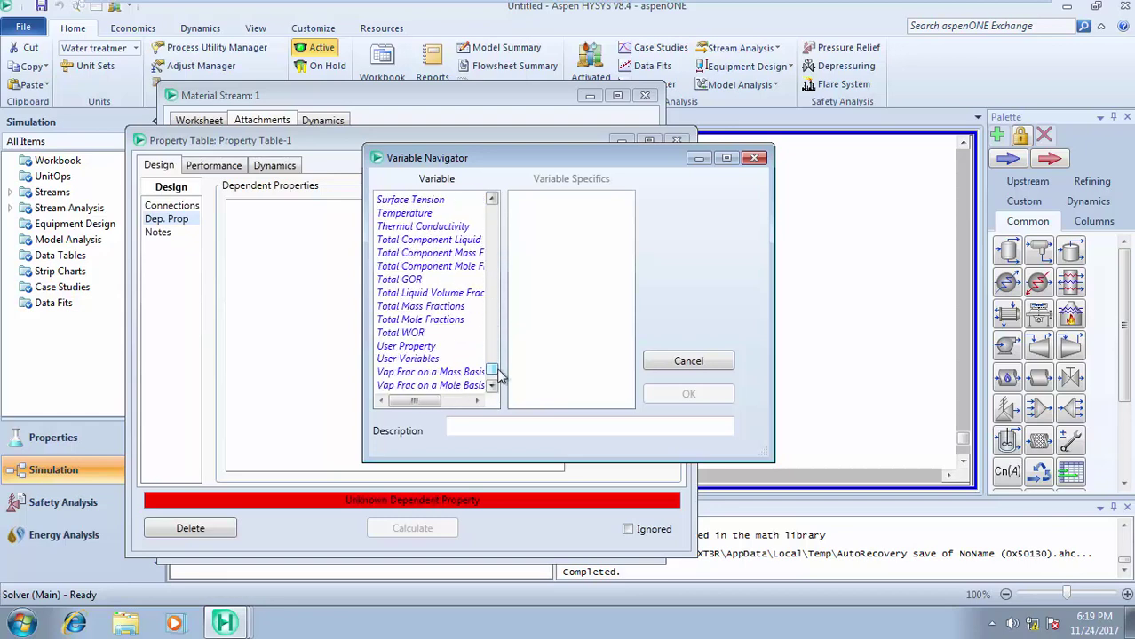
click(491, 201)
drag(491, 200, 490, 201)
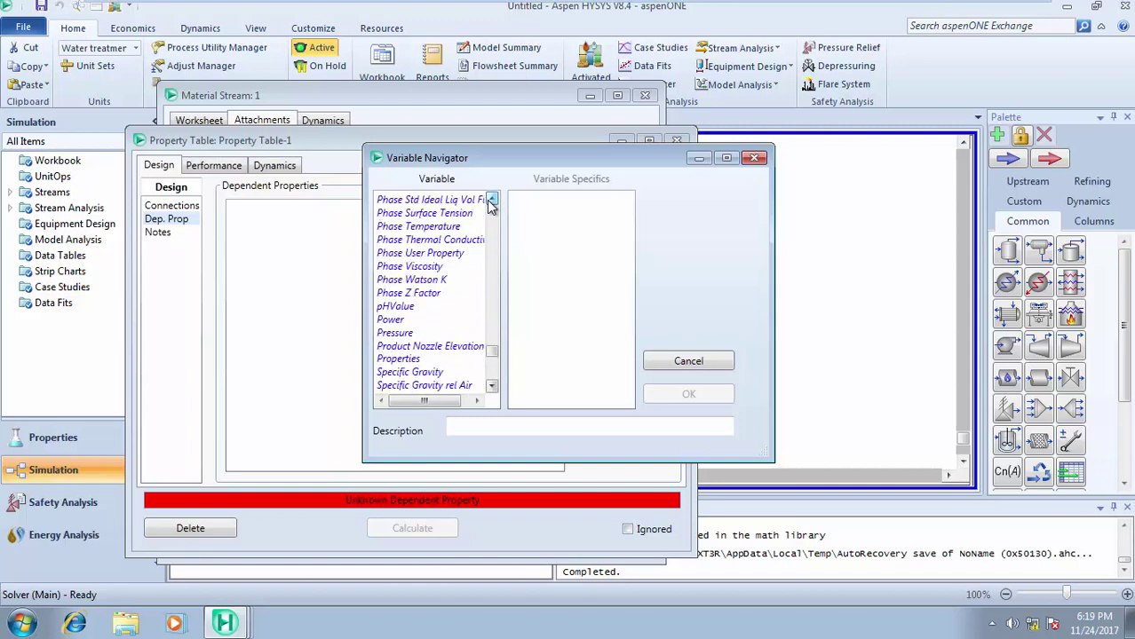
click(492, 387)
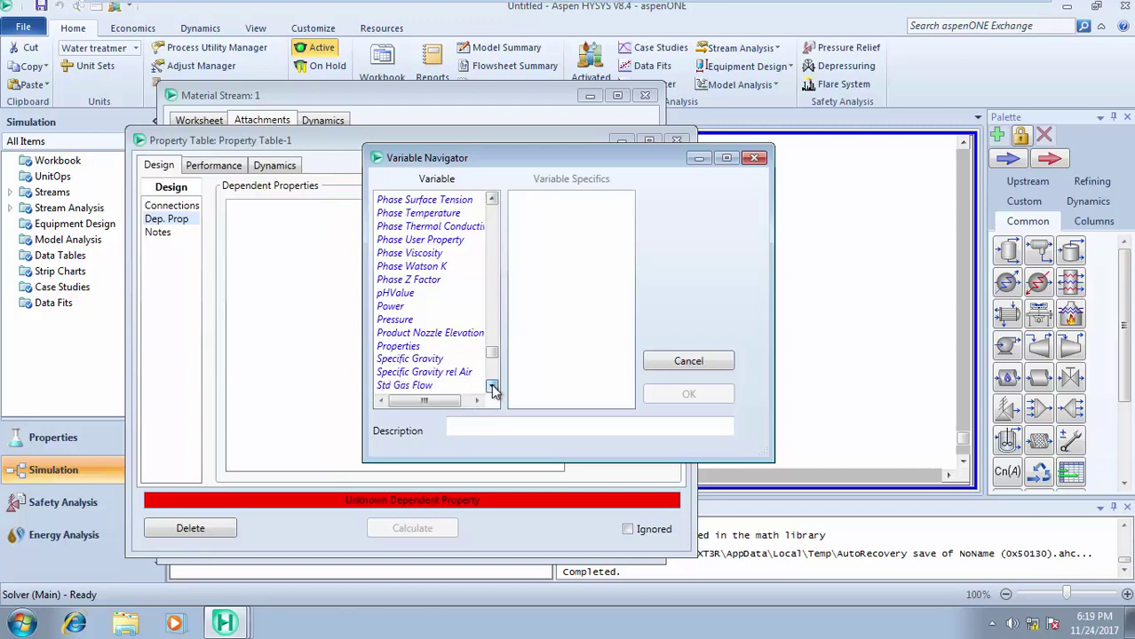
drag(492, 388, 492, 388)
click(492, 388)
click(492, 387)
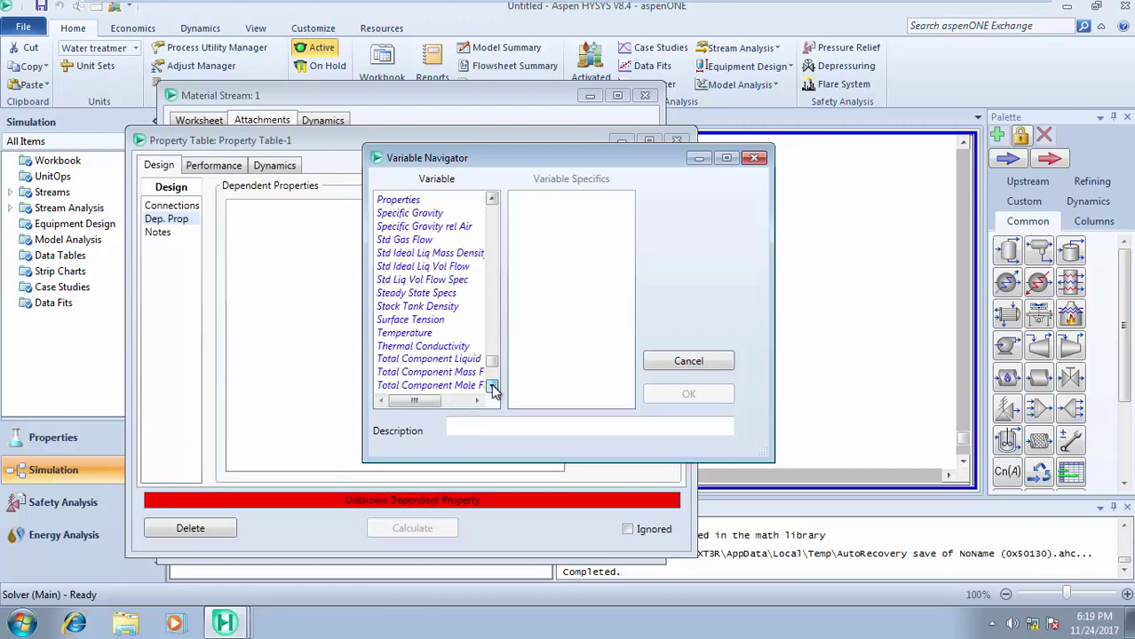
click(492, 387)
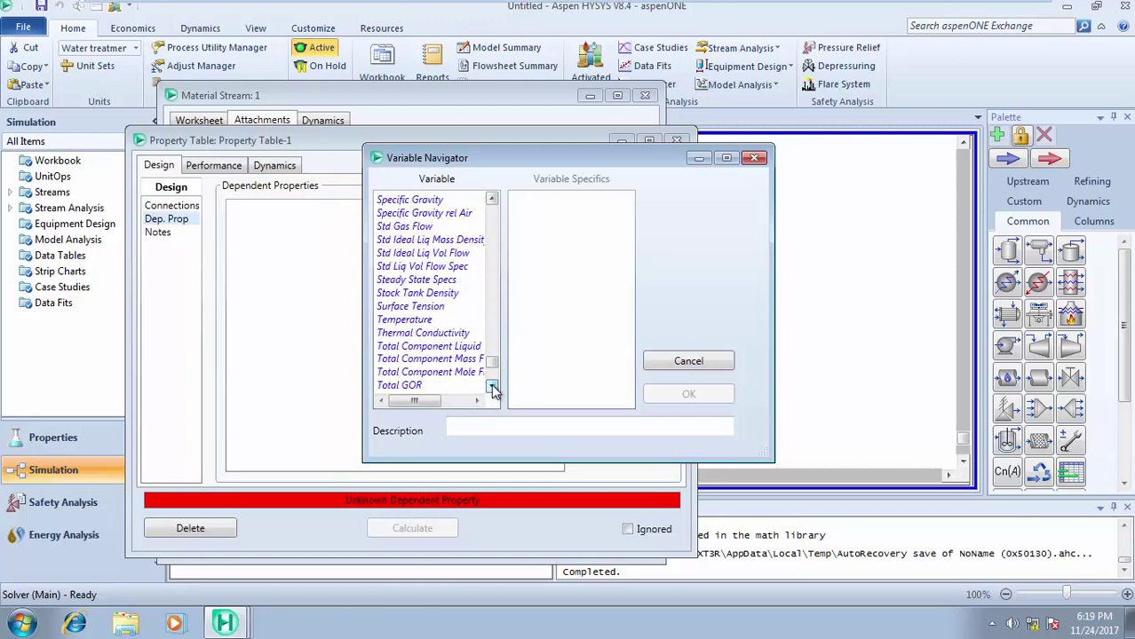
click(492, 199)
click(492, 199)
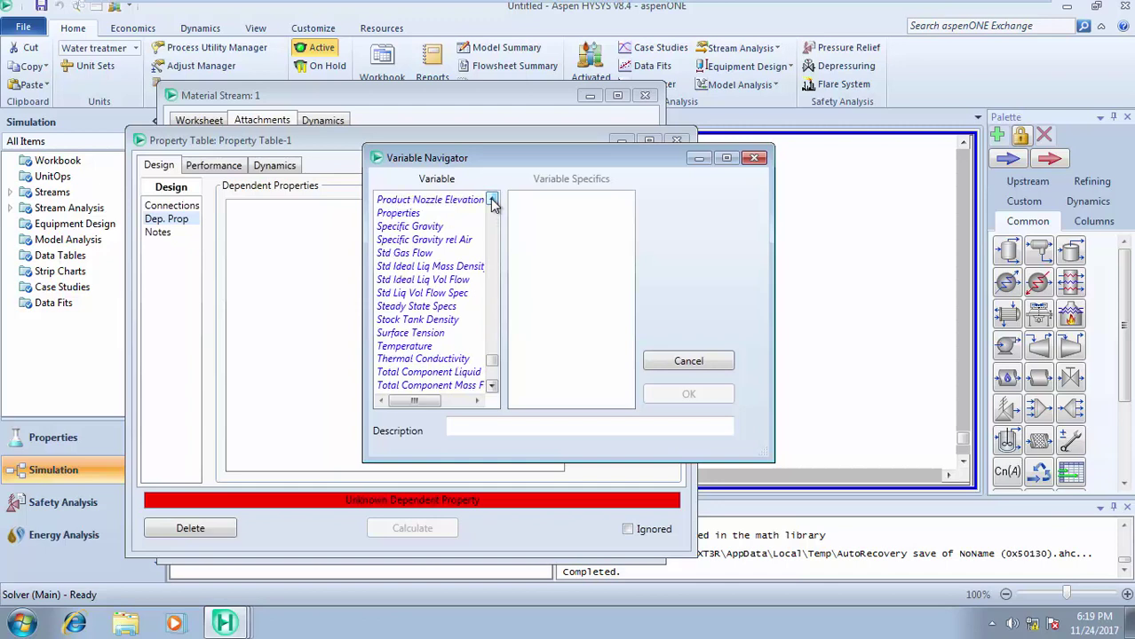
click(492, 198)
click(492, 200)
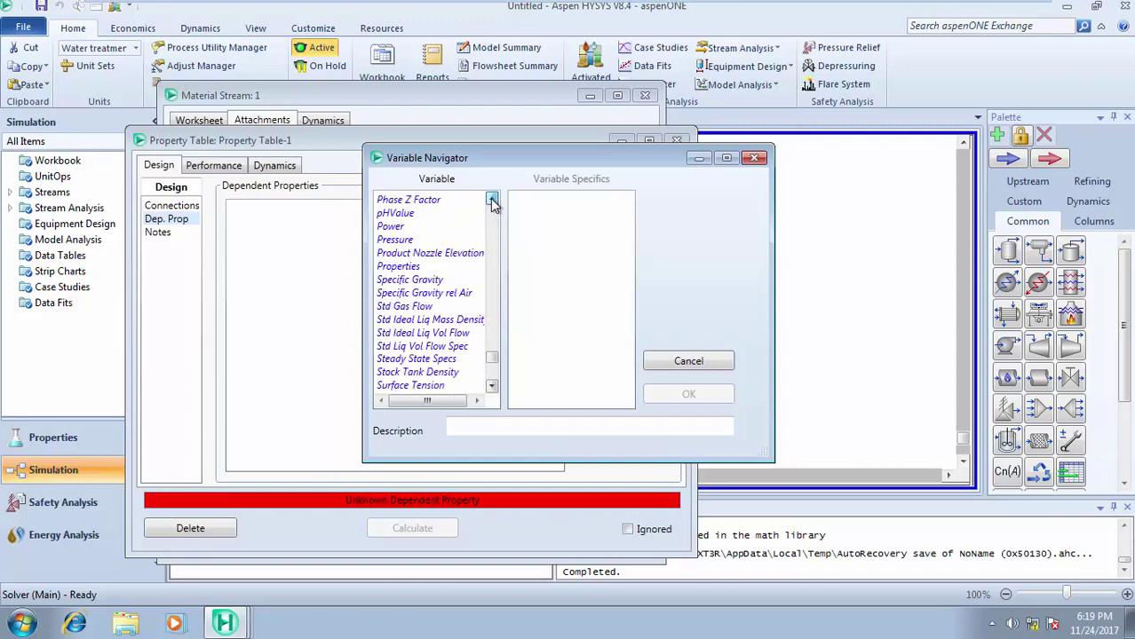
click(493, 200)
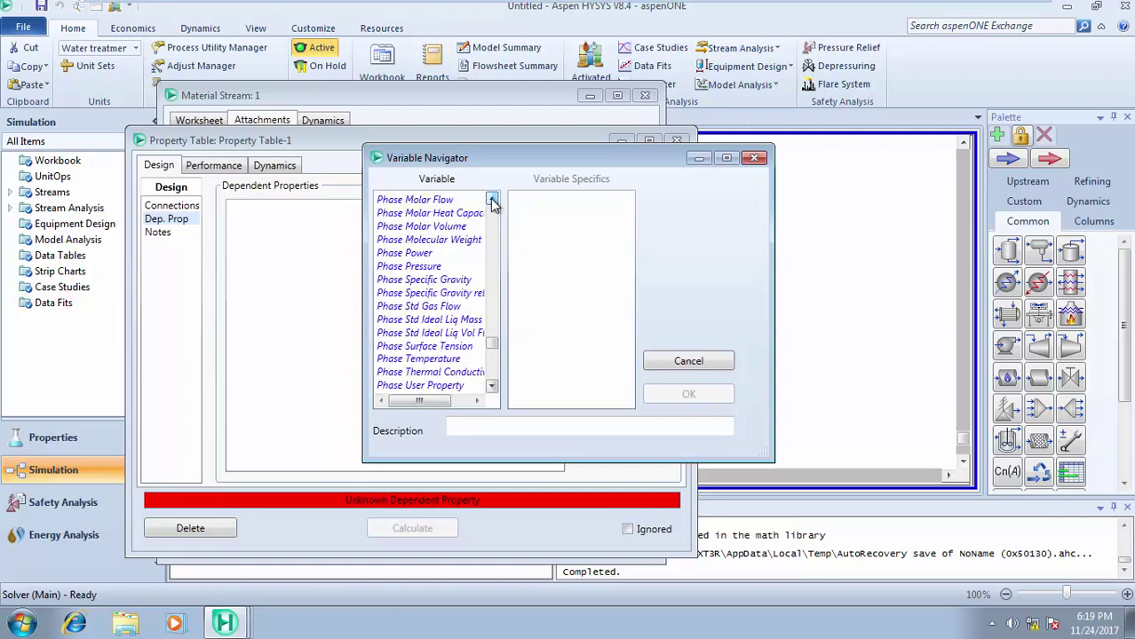
click(493, 200)
click(493, 200)
click(492, 199)
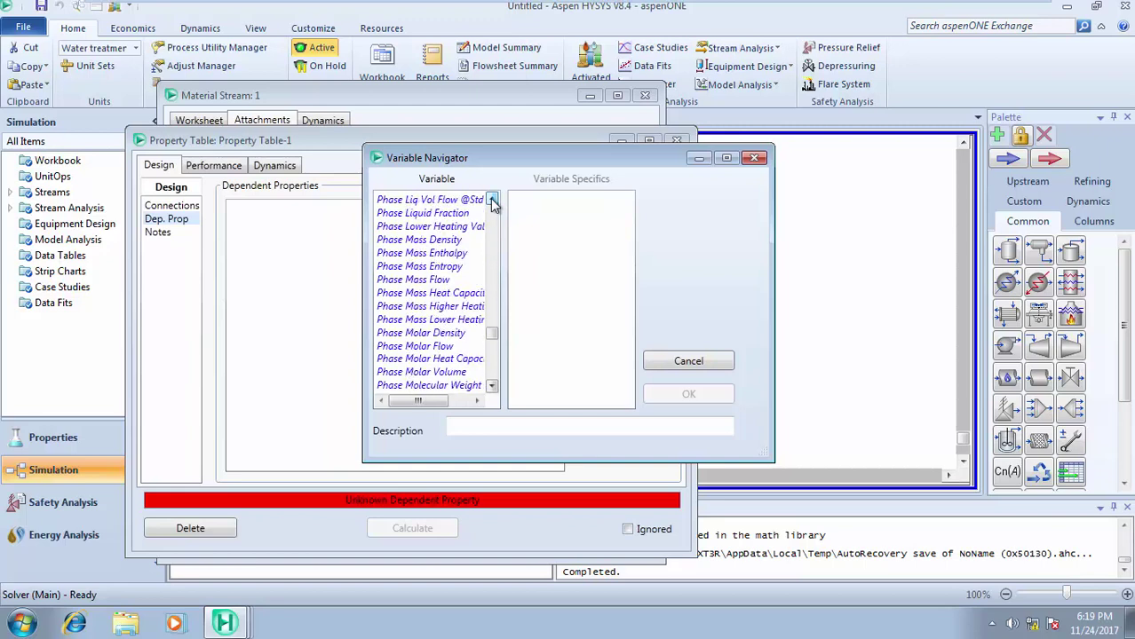
scroll(493, 202, up, 5)
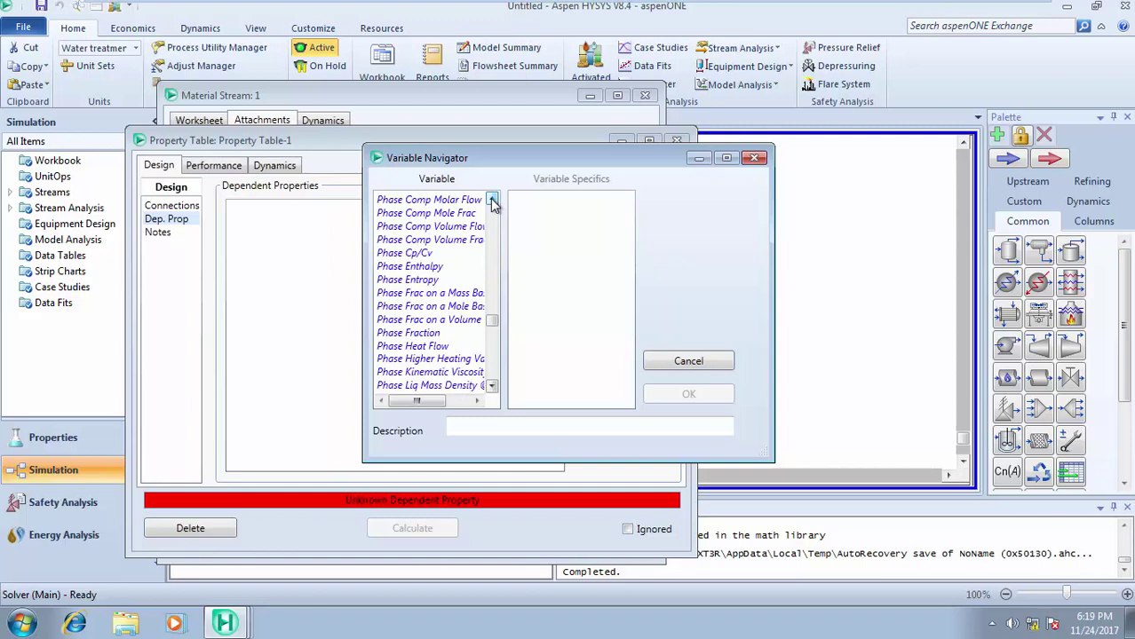
click(414, 268)
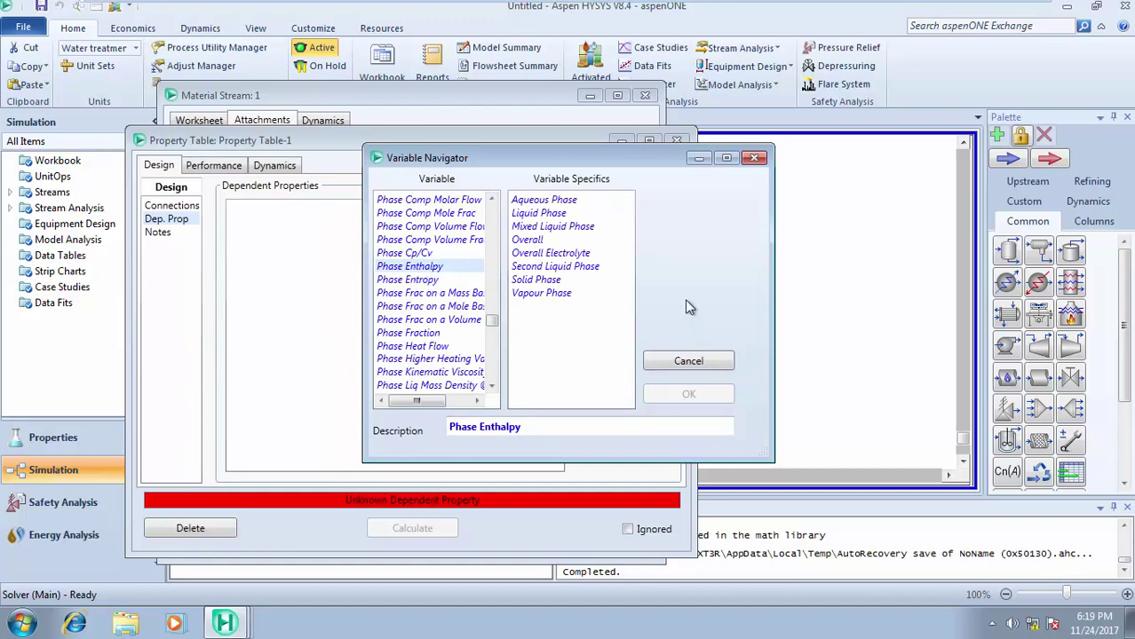
click(531, 241)
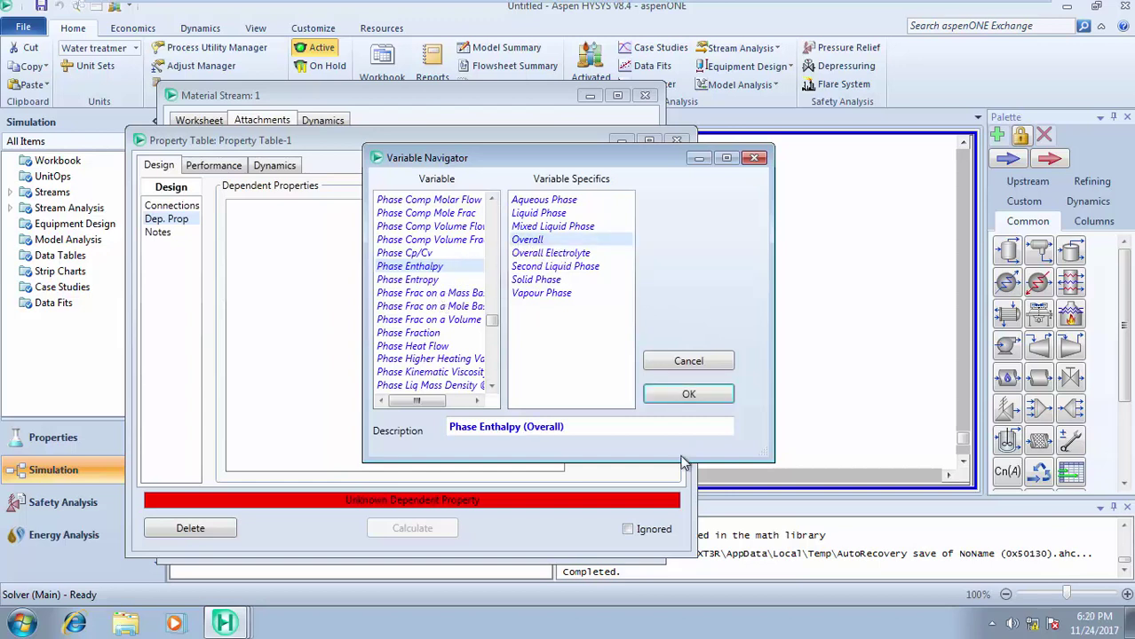
click(714, 398)
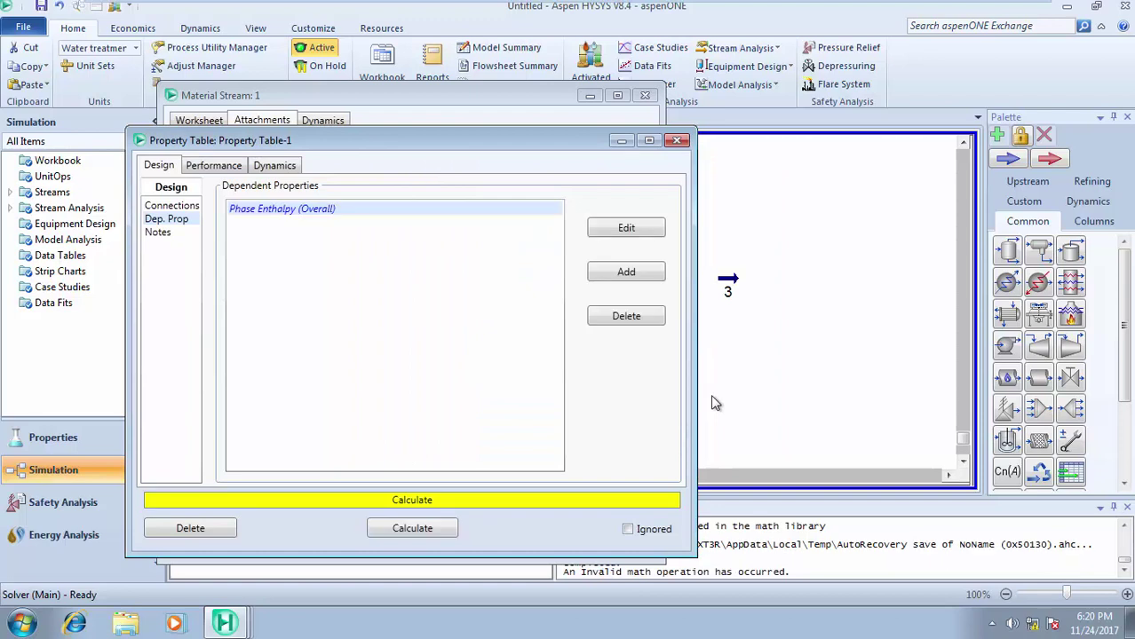
- Calculate the property table and review the tabulated enthalpy results across all temperatures and pressures
click(425, 529)
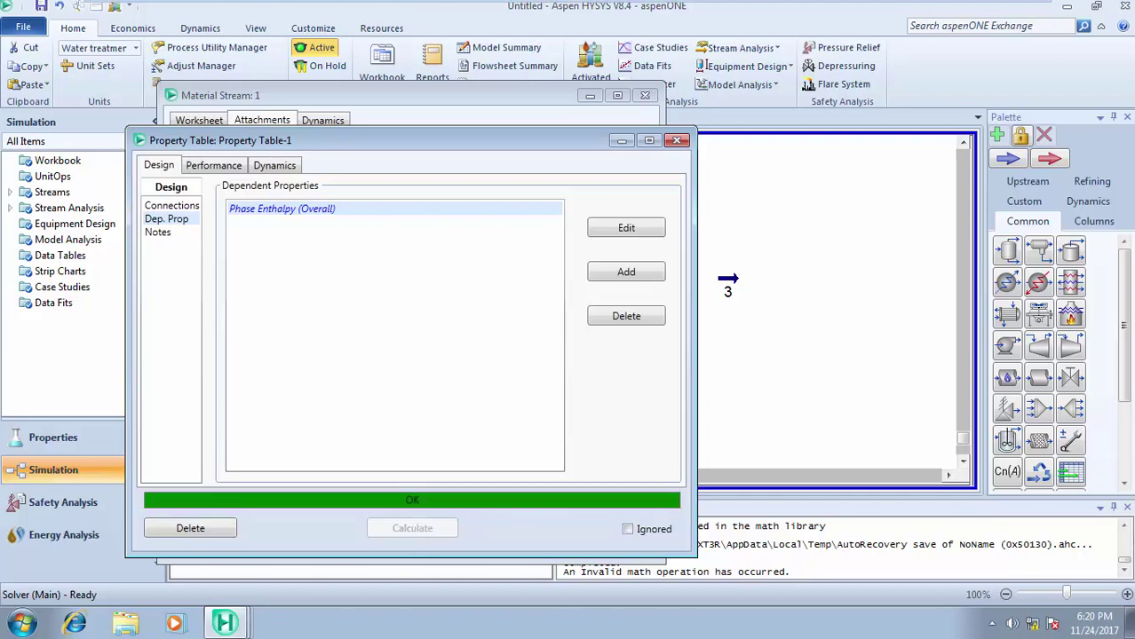
click(216, 169)
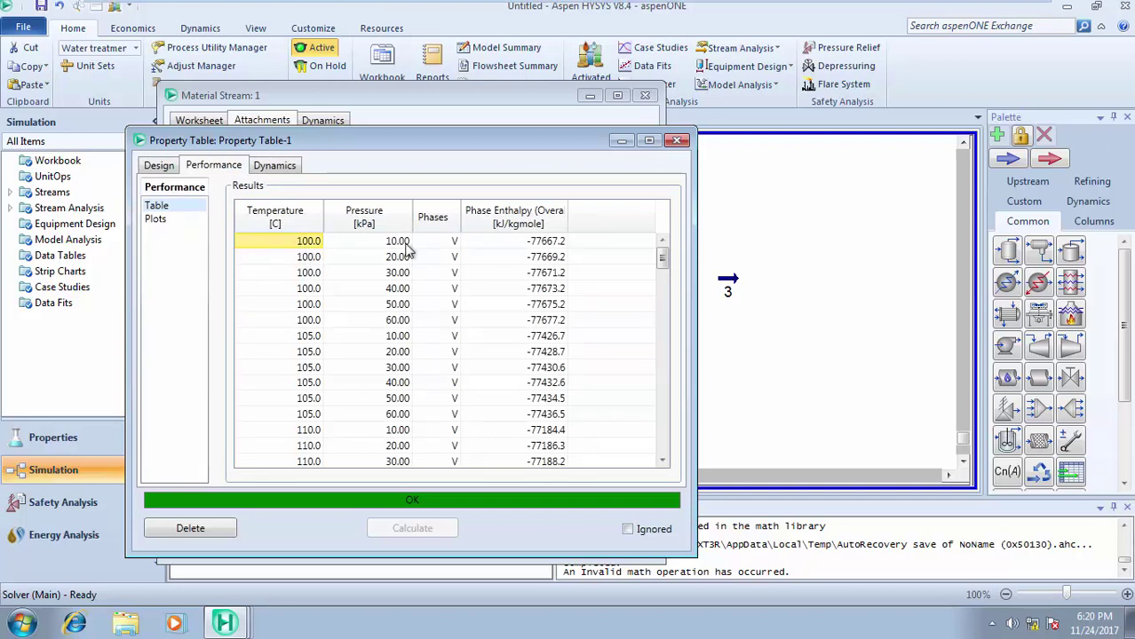
mouse_move(408, 246)
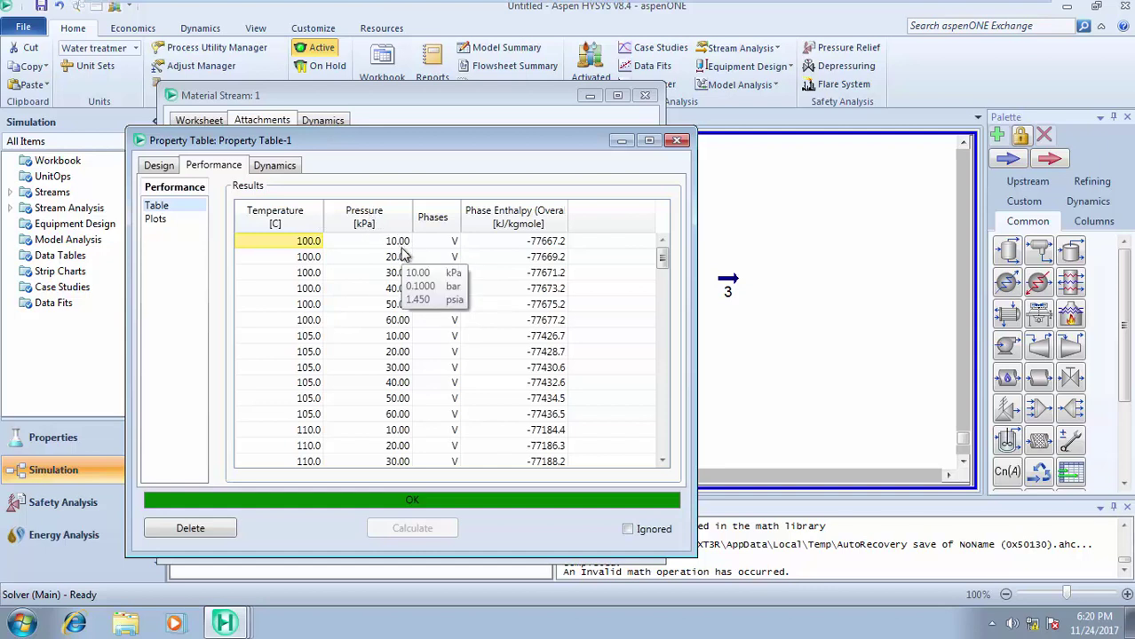
mouse_move(540, 255)
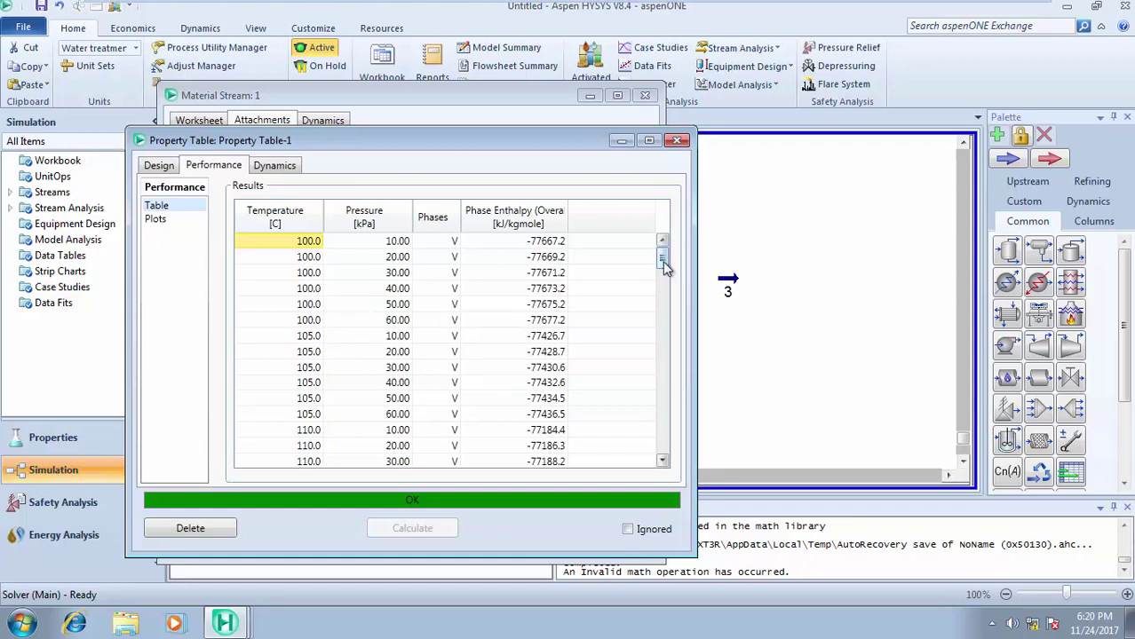
drag(662, 259, 658, 507)
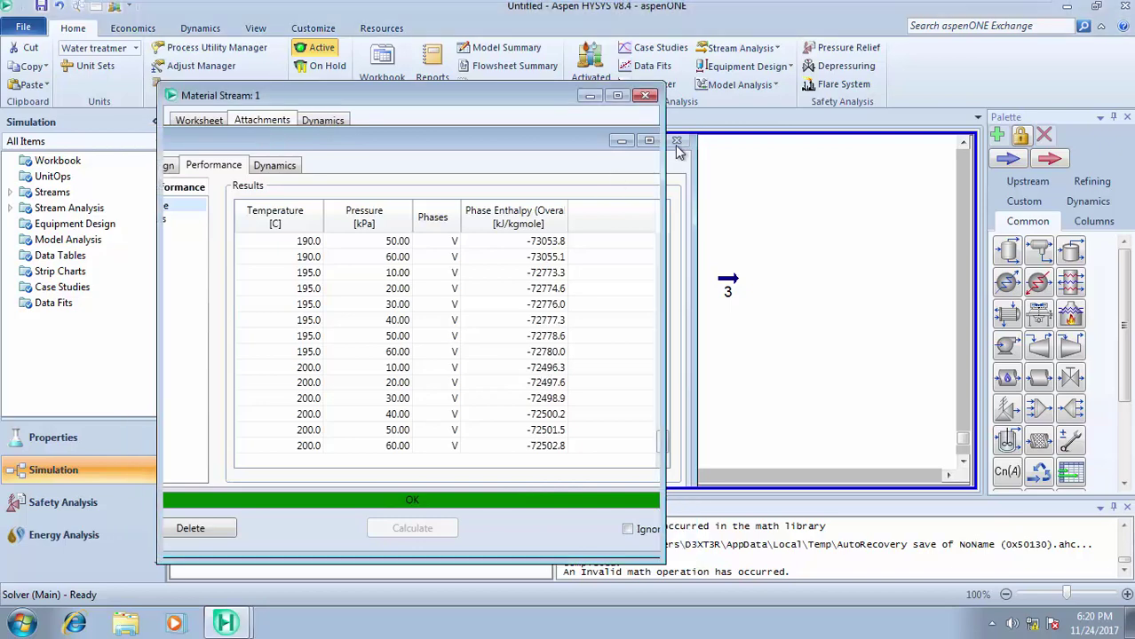
- Close the property table and the material stream 1 window, and deselect the stream on the flowsheet
click(675, 144)
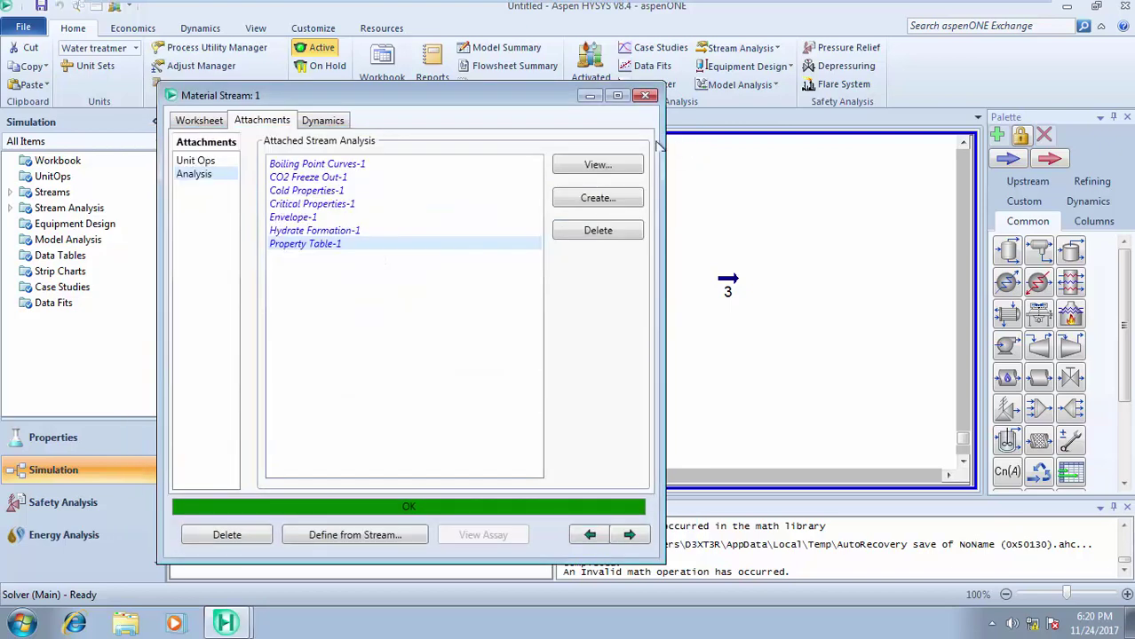
click(647, 97)
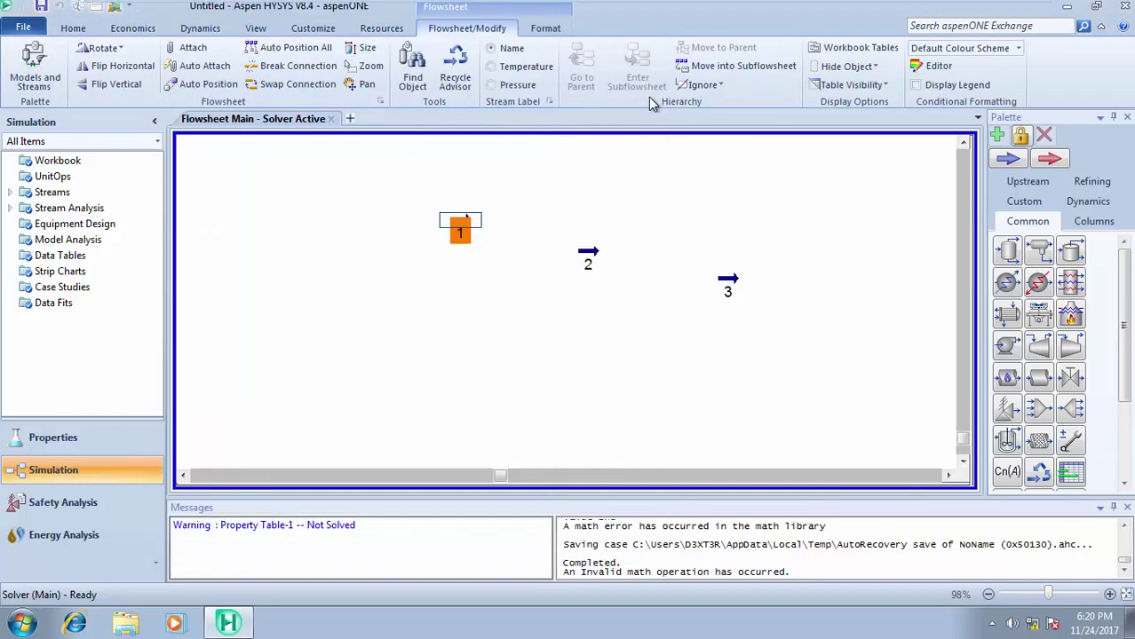
click(550, 204)
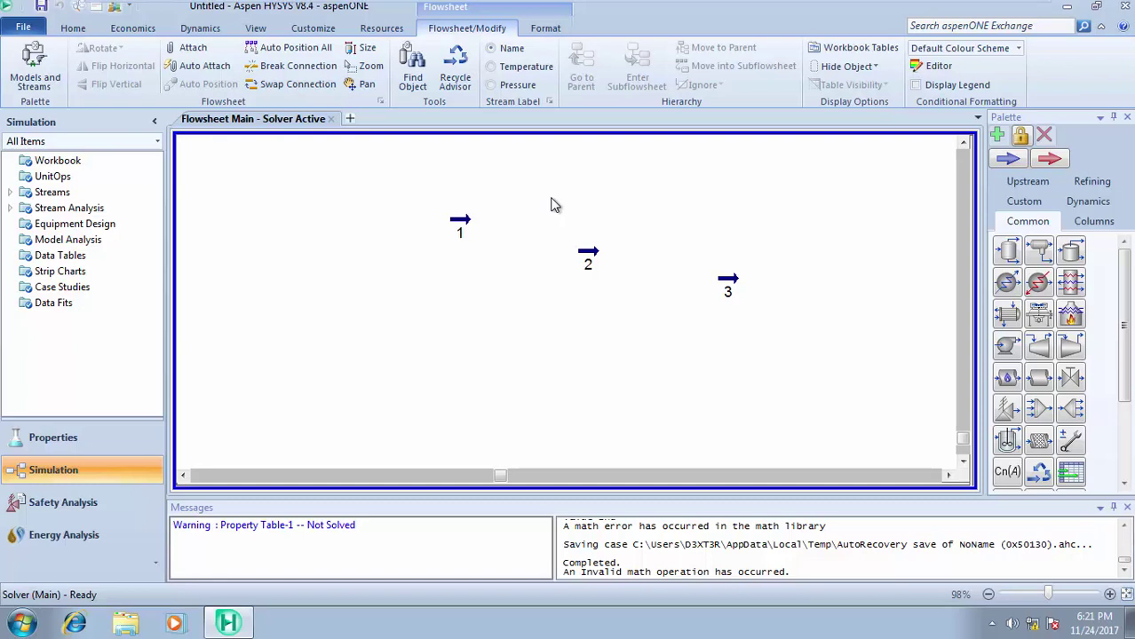
mouse_move(785, 4)
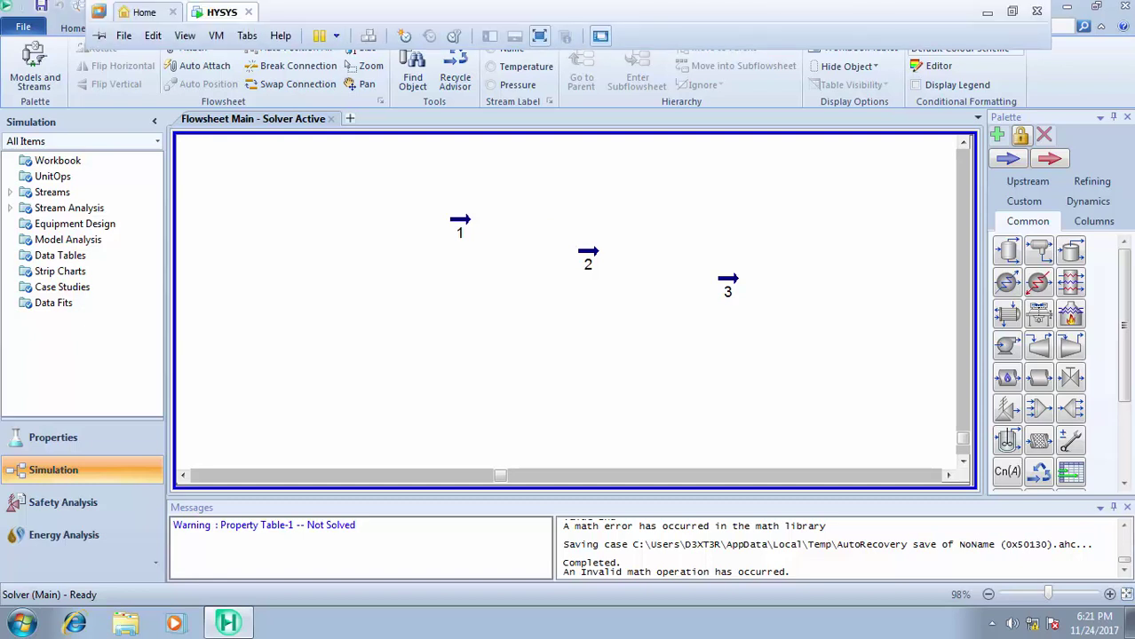
click(982, 11)
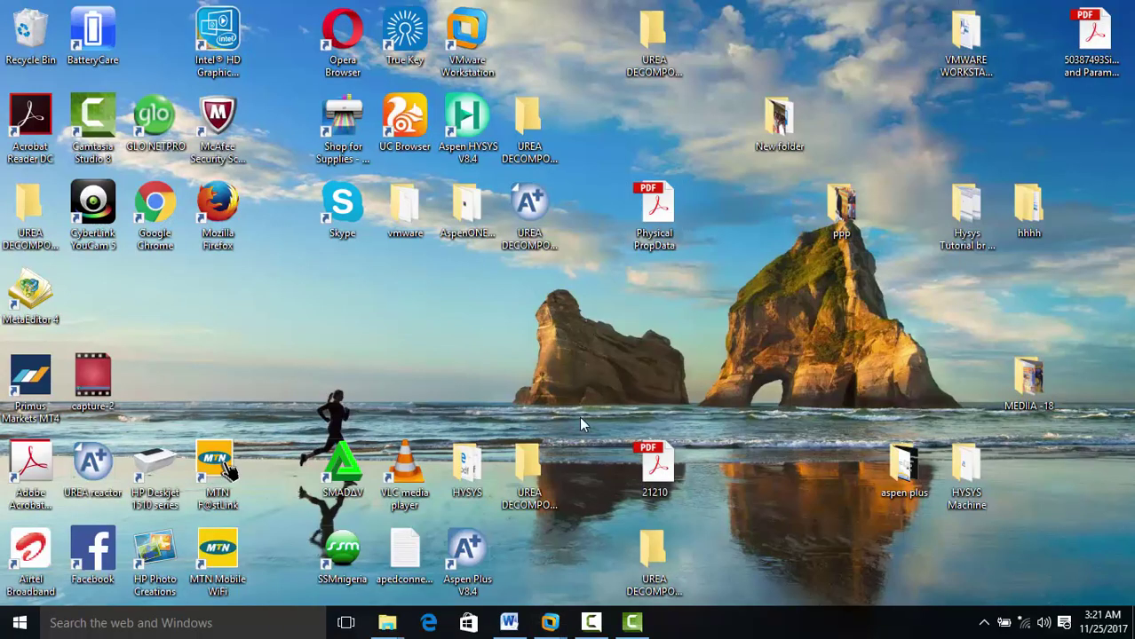
click(593, 621)
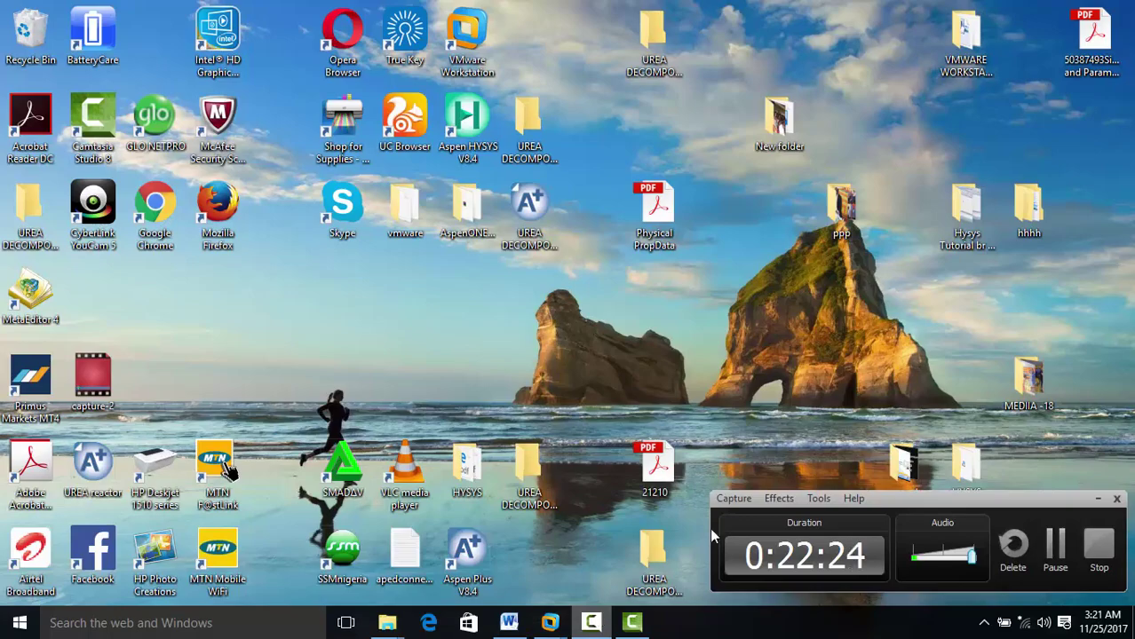